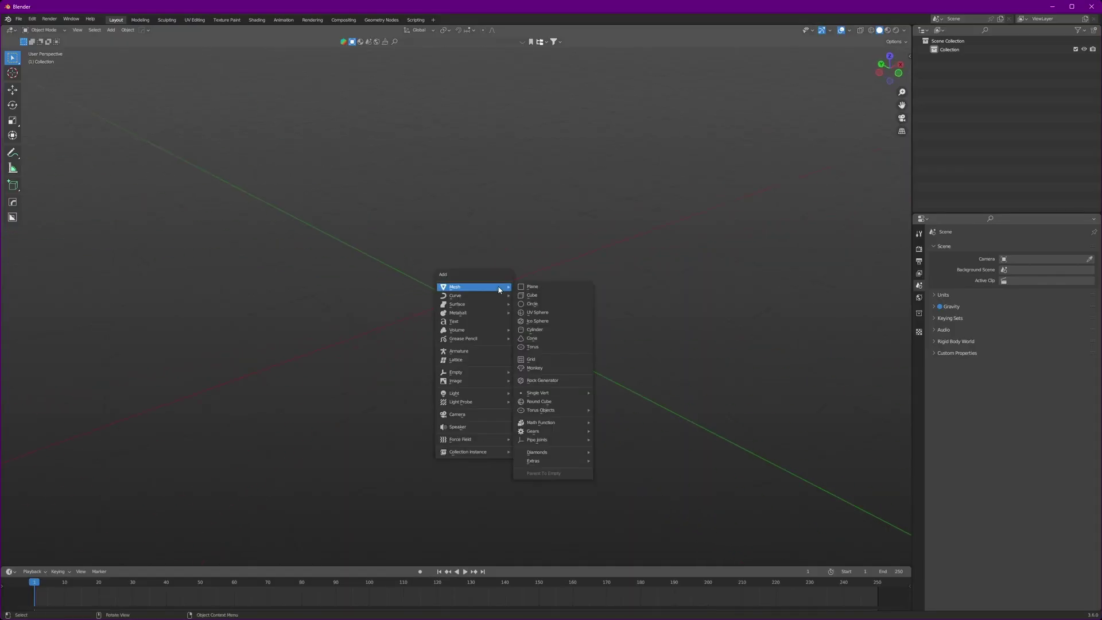
# Add a cube mesh and stretch it along Z to about 2.5 times its height
pyautogui.click(539, 296)
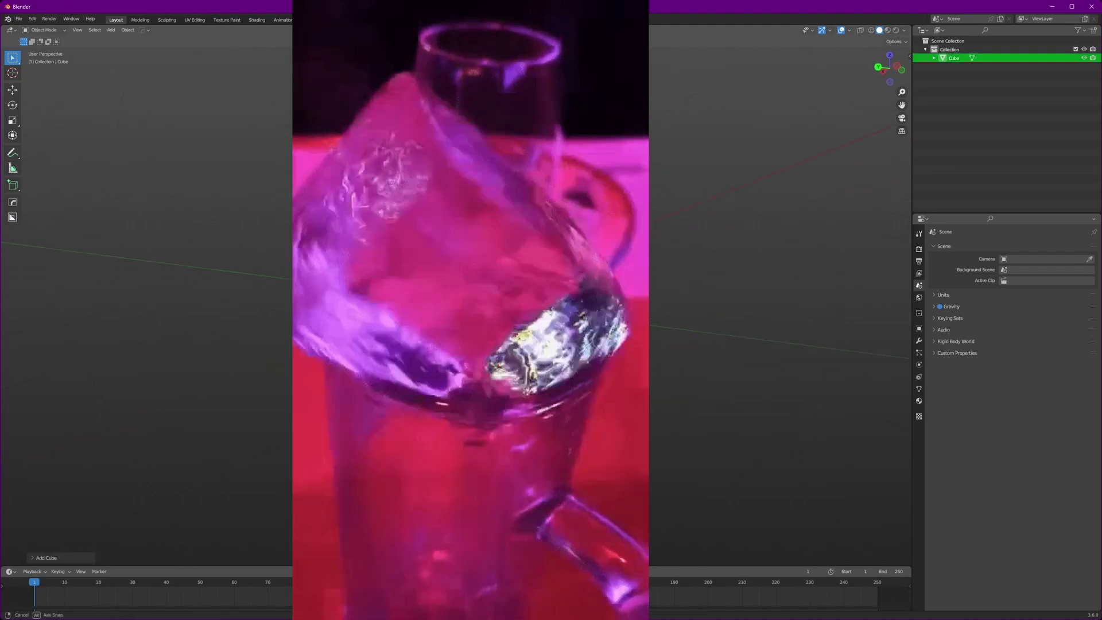
pyautogui.moveTo(496, 298); pyautogui.dragTo(562, 322, button='middle')
pyautogui.press('s')
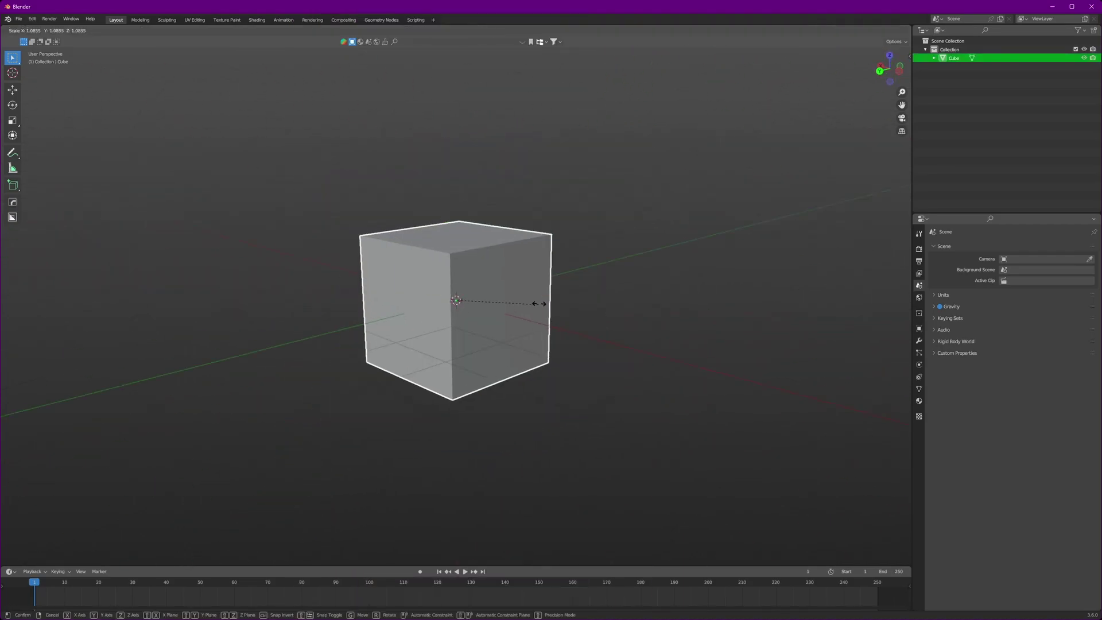
pyautogui.press('z')
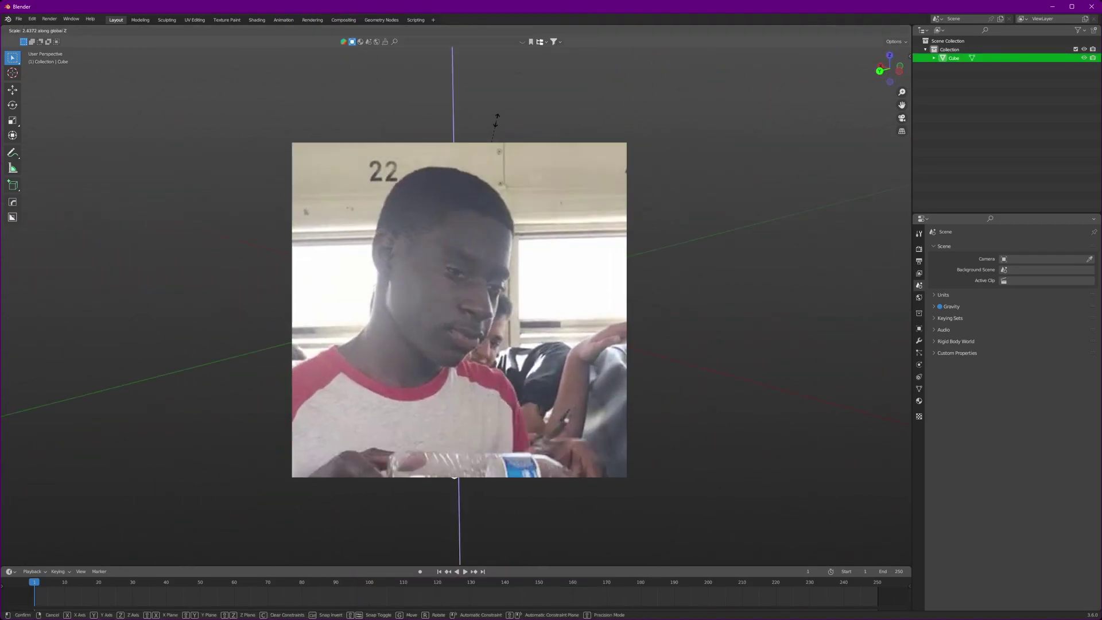
pyautogui.click(497, 107)
# In Edit Mode, extrude the box's top face in place and scale it inward to about half its width
pyautogui.moveTo(498, 274); pyautogui.dragTo(497, 297, button='middle')
pyautogui.press('Tab')
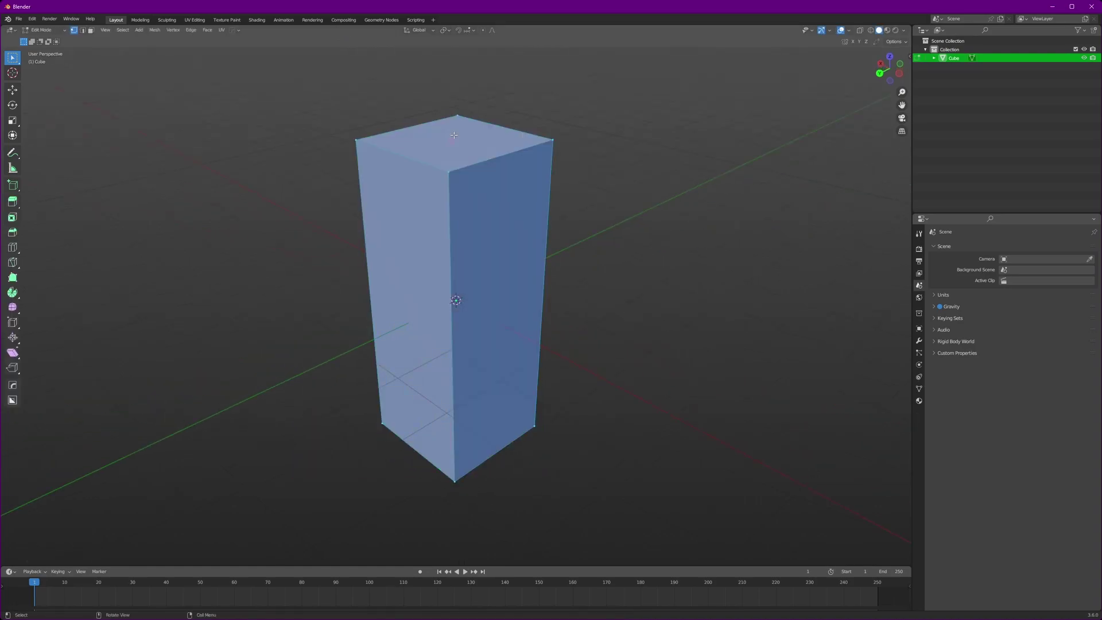
pyautogui.press('3')
pyautogui.click(481, 143)
pyautogui.scroll(-2, 481, 249)
pyautogui.scroll(3, 443, 209)
pyautogui.keyDown('shift'); pyautogui.moveTo(688, 151); pyautogui.dragTo(686, 192, button='middle'); pyautogui.keyUp('shift')
pyautogui.press('e')
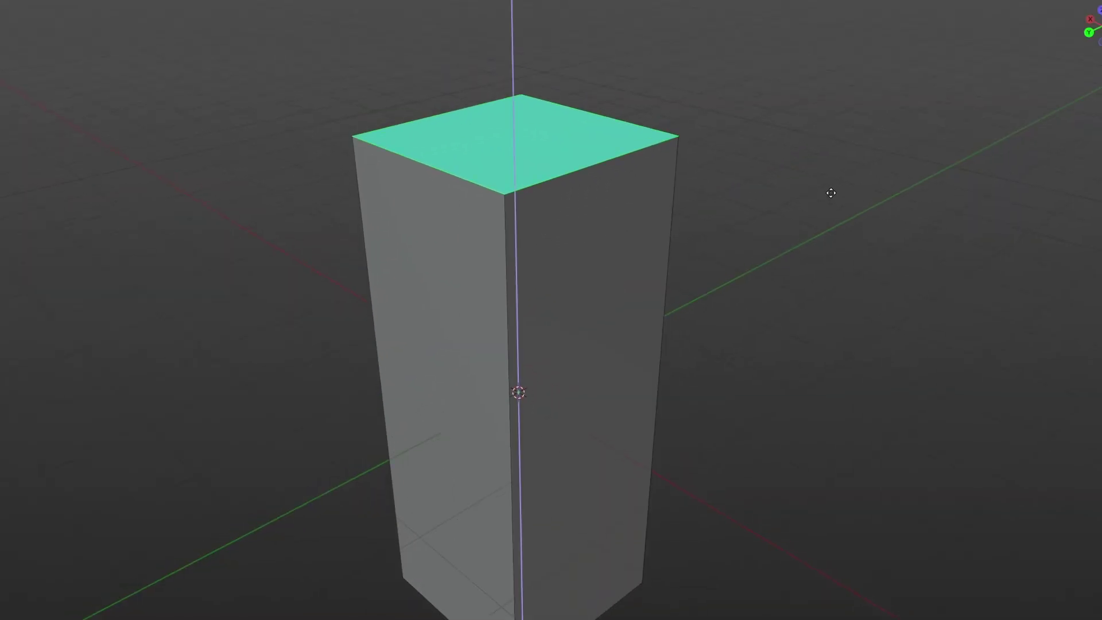
pyautogui.press('s')
pyautogui.click(698, 171)
# Extrude the smaller central top face upward to form a short square bottle neck
pyautogui.press('e')
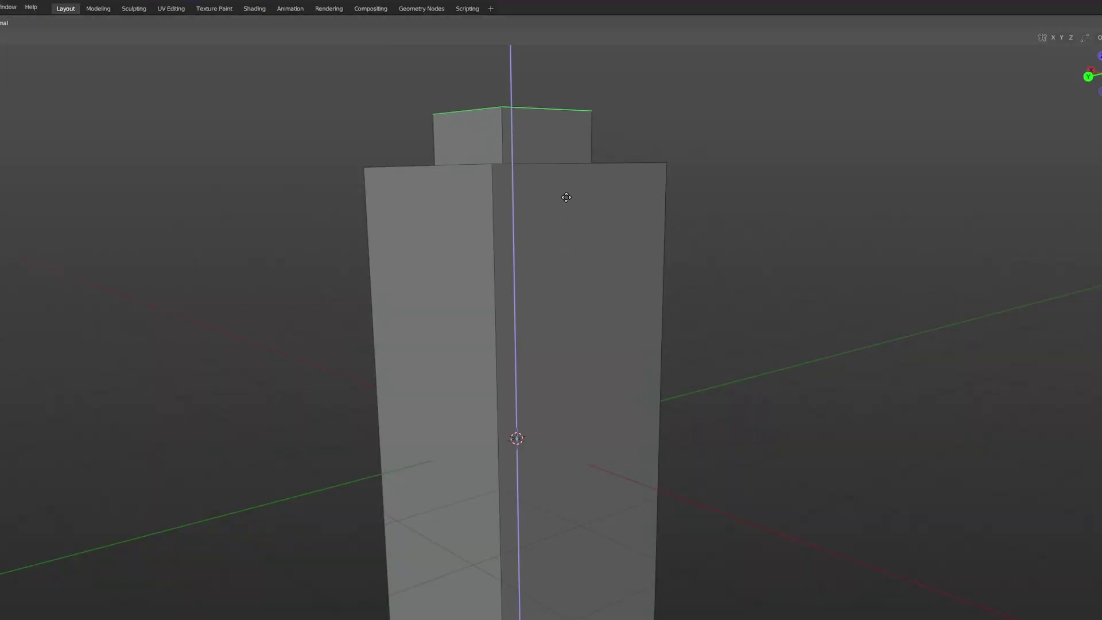
pyautogui.click(568, 158)
pyautogui.keyDown('shift'); pyautogui.moveTo(569, 203); pyautogui.dragTo(580, 327, button='middle'); pyautogui.keyUp('shift')
# Select the edge loop at the base of the neck and raise it along Z to form sloping shoulders
pyautogui.press('2')
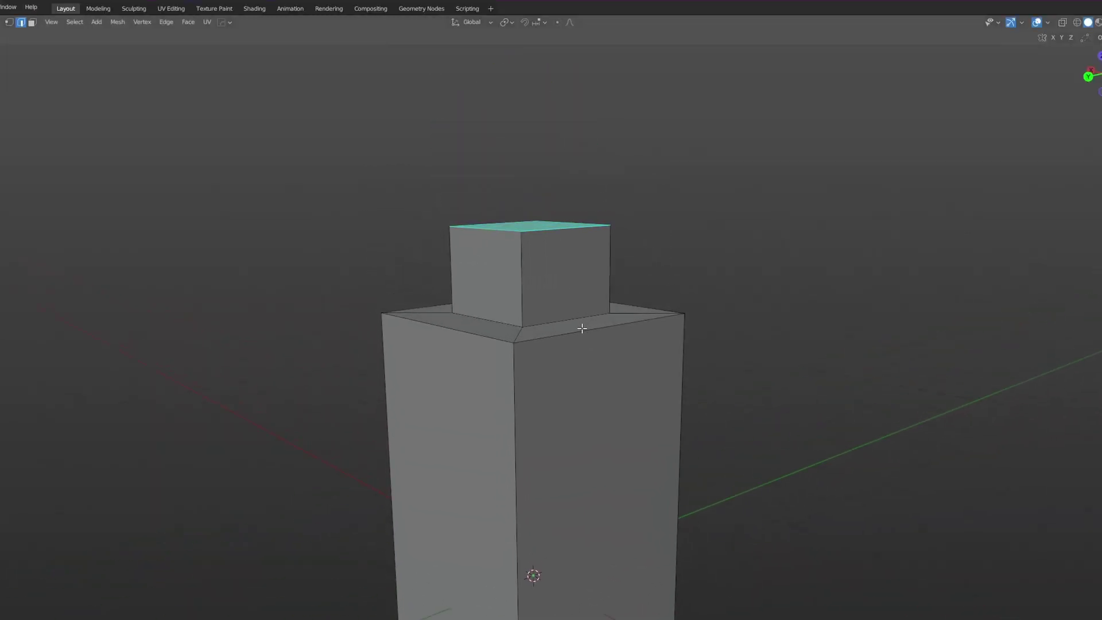
pyautogui.keyDown('alt'); pyautogui.click(573, 318); pyautogui.keyUp('alt')
pyautogui.scroll(2, 594, 296)
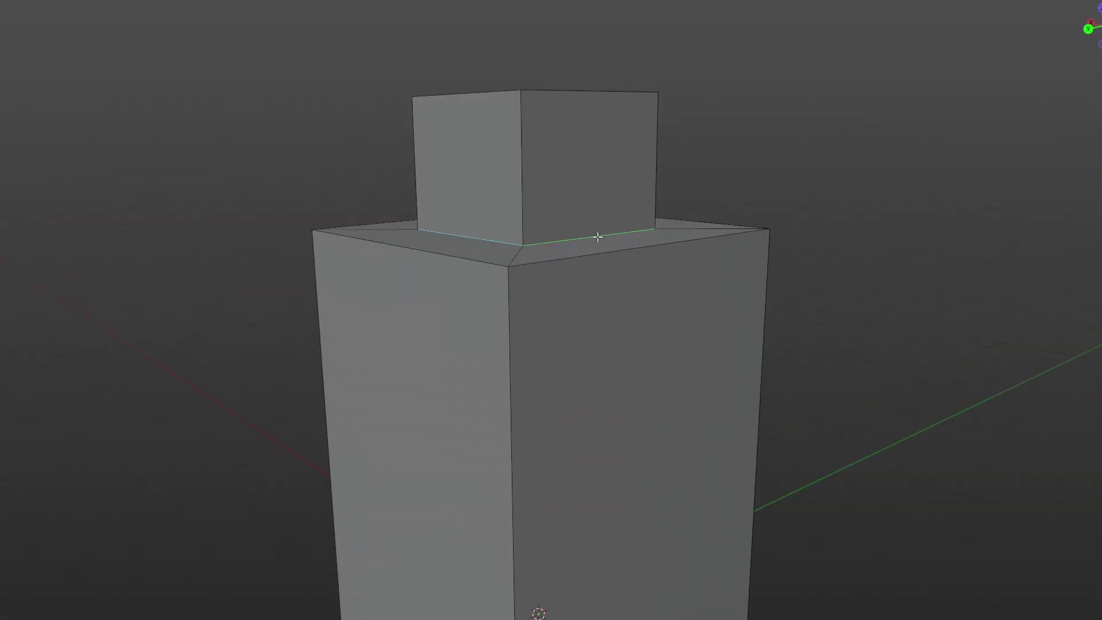
pyautogui.press('s')
pyautogui.rightClick(770, 244)
pyautogui.press('g')
pyautogui.press('z')
pyautogui.click(713, 180)
# Select the neck's top face and raise it along Z to lengthen the neck
pyautogui.scroll(-2, 642, 192)
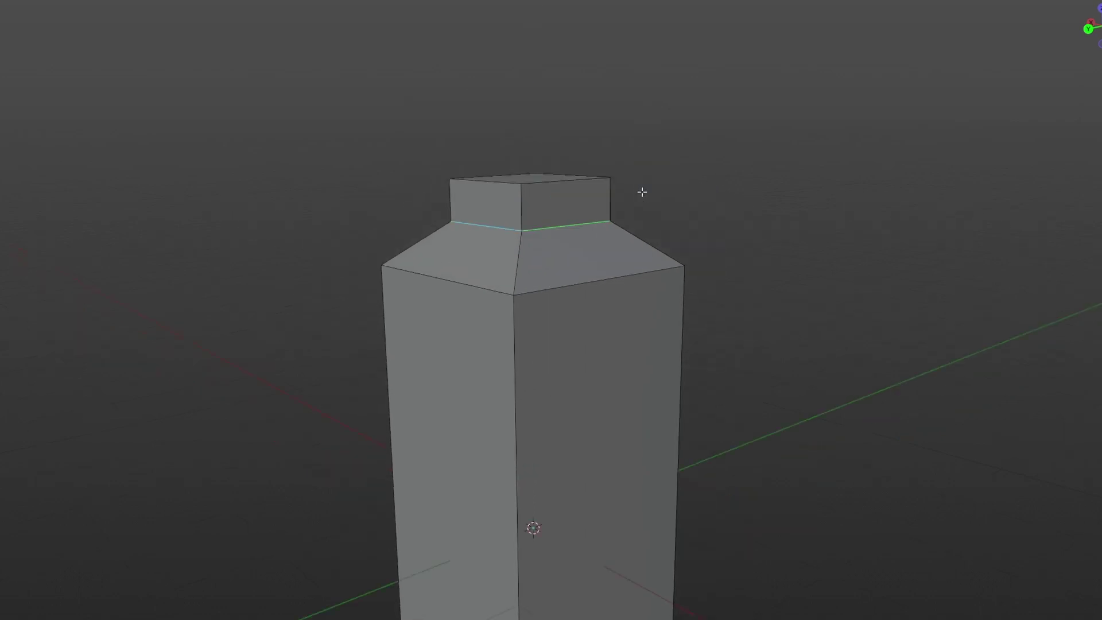
pyautogui.moveTo(643, 192); pyautogui.dragTo(640, 218, button='middle')
pyautogui.press('3')
pyautogui.click(508, 187)
pyautogui.press('g')
pyautogui.press('z')
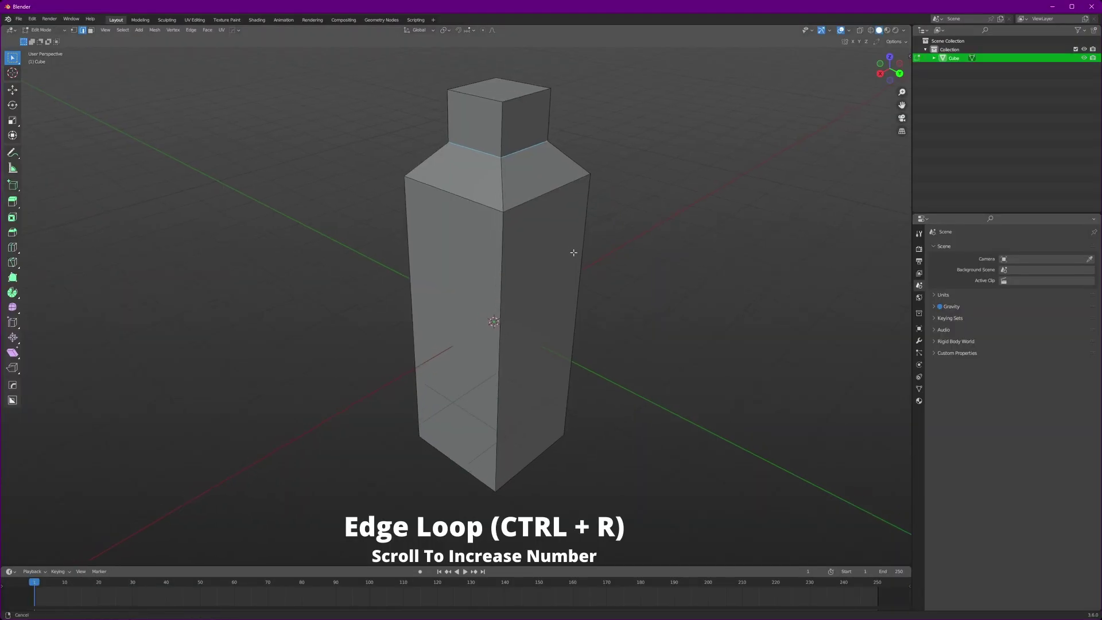
# Add two evenly spaced vertical loop cuts through one pair of opposite sides of the bottle
pyautogui.moveTo(646, 405); pyautogui.dragTo(634, 446, button='middle')
pyautogui.hotkey('ctrl', 'r')
pyautogui.scroll(1, 632, 312)
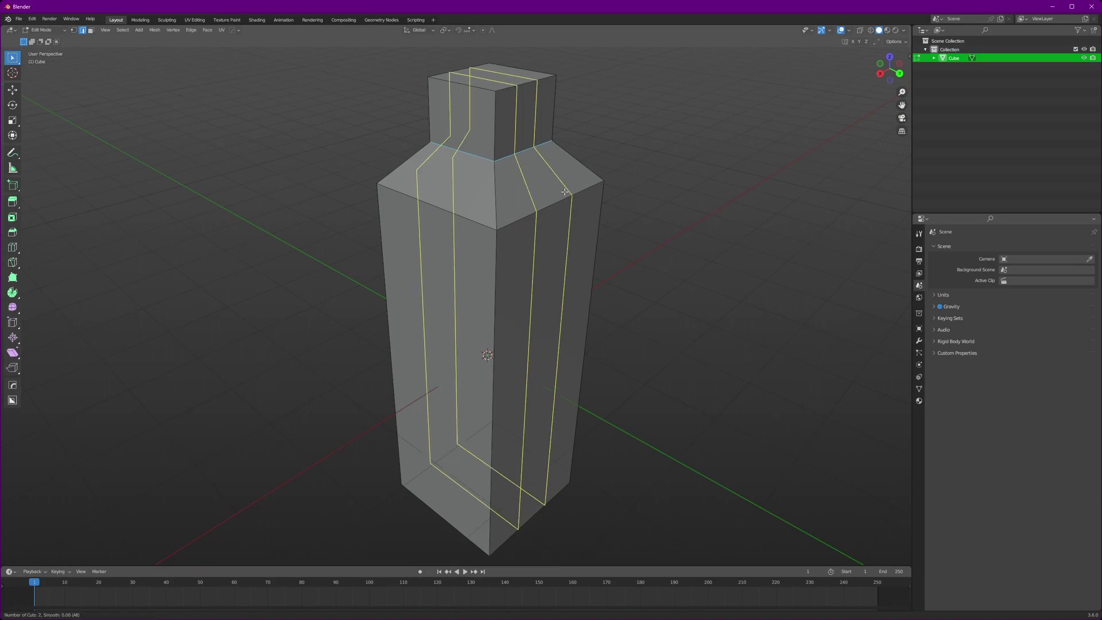
pyautogui.click(543, 204)
pyautogui.rightClick(549, 204)
# Add two evenly spaced vertical loop cuts through the other pair of opposite sides
pyautogui.moveTo(589, 269); pyautogui.dragTo(556, 376, button='middle')
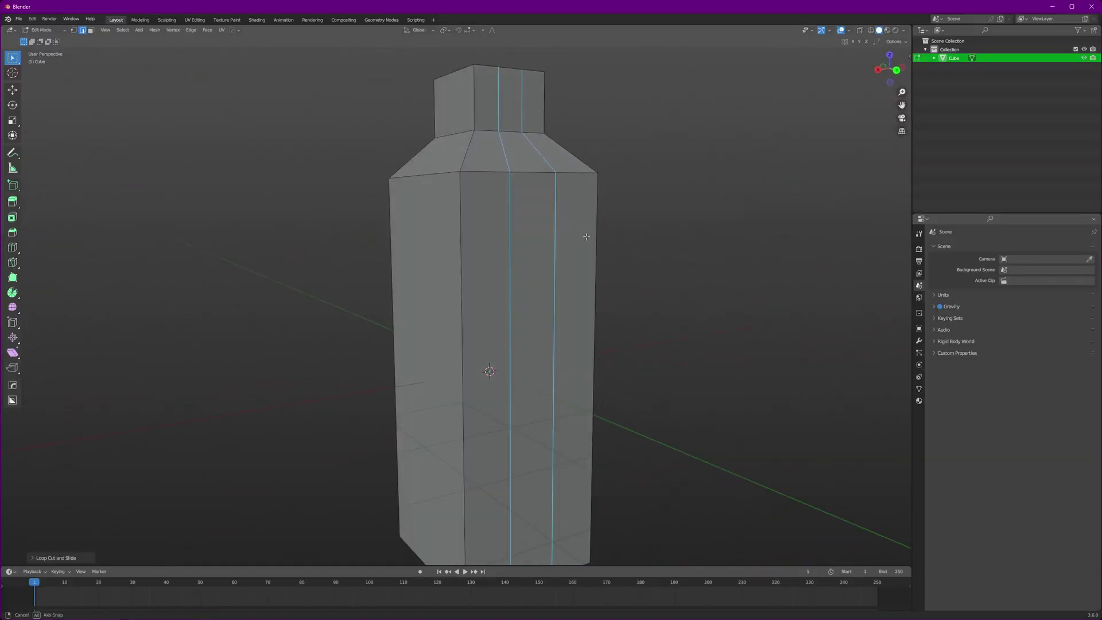
pyautogui.hotkey('ctrl', 'r')
pyautogui.click(457, 204)
pyautogui.rightClick(448, 199)
# Select all the small faces on top of the neck and delete them to open the bottle
pyautogui.press('3')
pyautogui.scroll(2, 538, 261)
pyautogui.click(556, 204)
pyautogui.keyDown('shift'); pyautogui.click(524, 236); pyautogui.keyUp('shift')
pyautogui.keyDown('shift'); pyautogui.click(492, 271); pyautogui.keyUp('shift')
pyautogui.keyDown('shift'); pyautogui.click(488, 218); pyautogui.keyUp('shift')
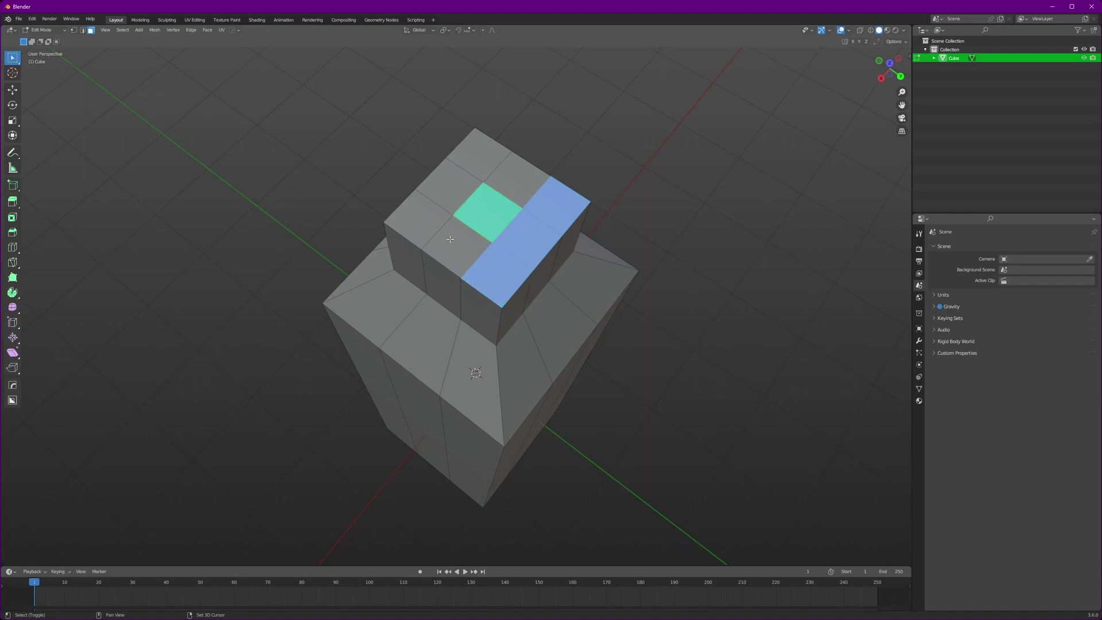
pyautogui.keyDown('shift'); pyautogui.click(451, 242); pyautogui.keyUp('shift')
pyautogui.press('x')
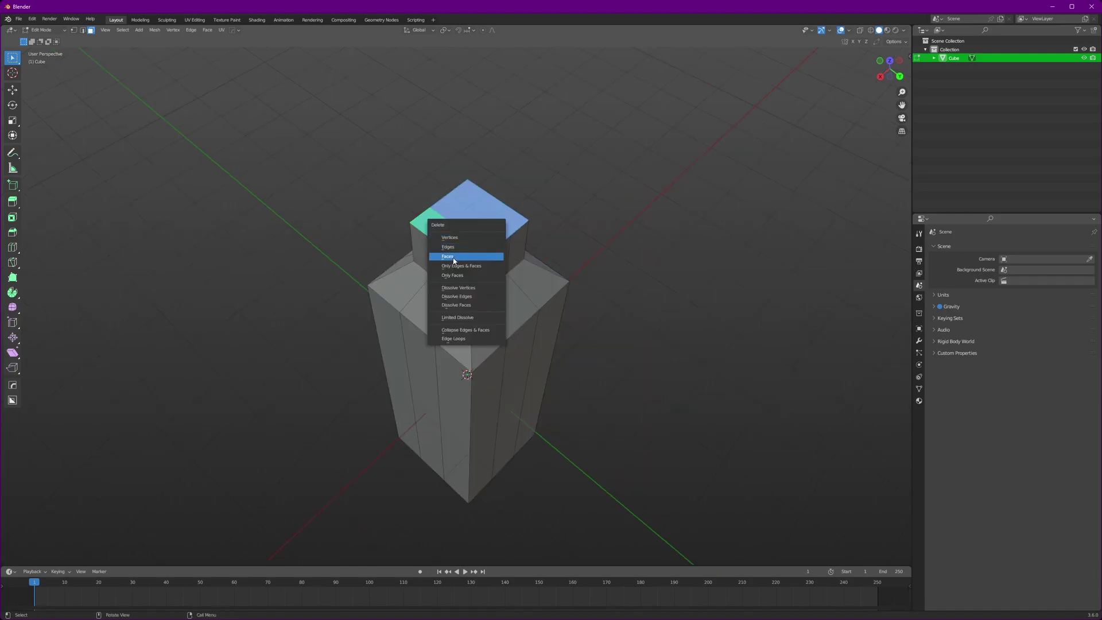
pyautogui.click(454, 258)
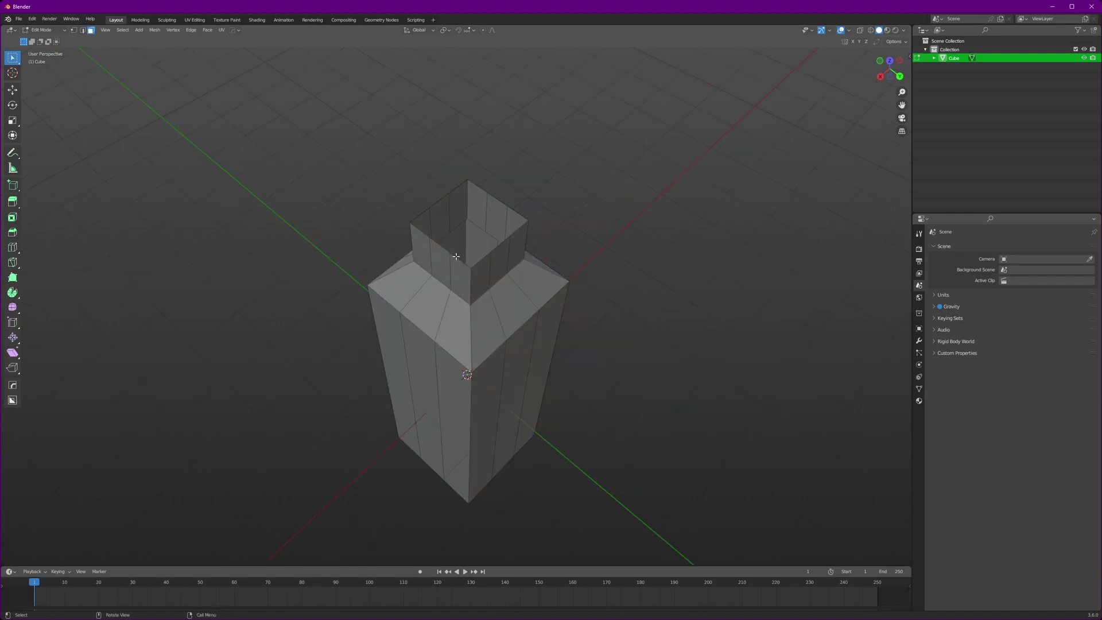
# Select all the faces on the underside of the bottle and delete them
pyautogui.scroll(1, 456, 259)
pyautogui.moveTo(465, 253); pyautogui.dragTo(465, 115, button='middle')
pyautogui.keyDown('shift'); pyautogui.click(509, 347); pyautogui.keyUp('shift')
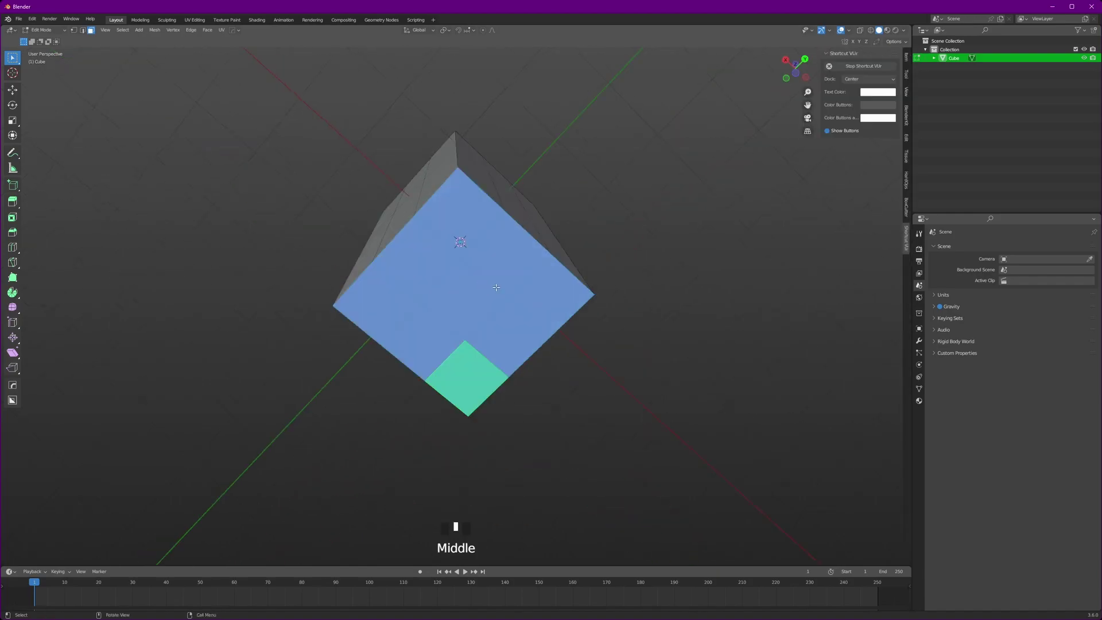
pyautogui.press('x')
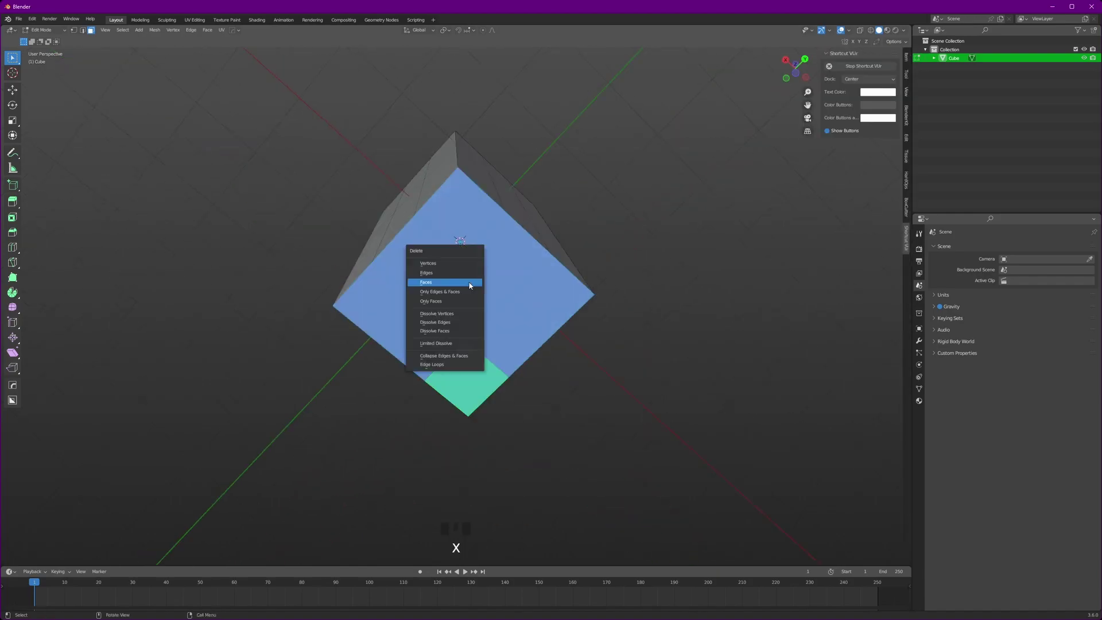
pyautogui.click(439, 282)
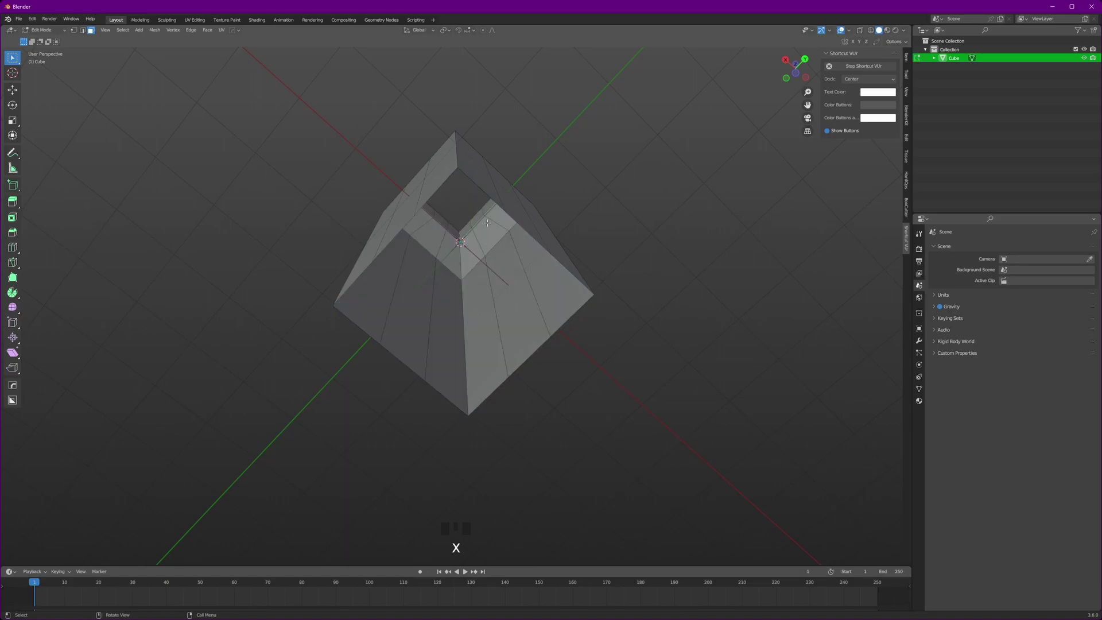
# Select the open bottom edge loop and fill it with a single face
pyautogui.keyDown('alt'); pyautogui.click(469, 177); pyautogui.keyUp('alt')
pyautogui.moveTo(545, 248); pyautogui.dragTo(505, 261, button='middle')
pyautogui.press('f')
pyautogui.press('Tab')
pyautogui.press('Tab')
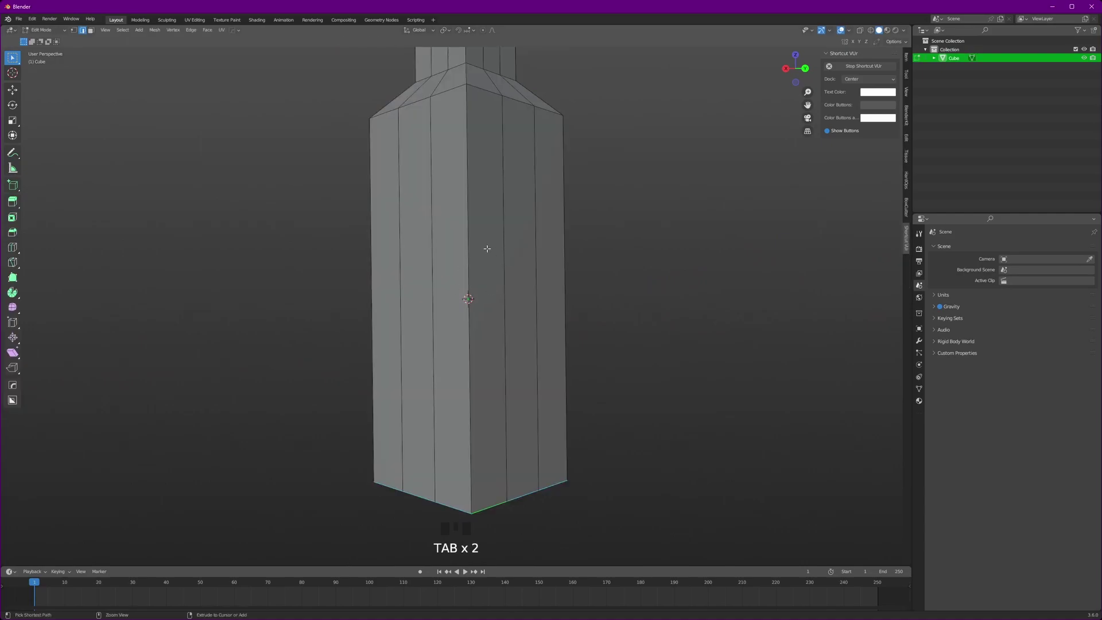
# Add five evenly spaced horizontal loop cuts around the bottle's body
pyautogui.scroll(4, 473, 252)
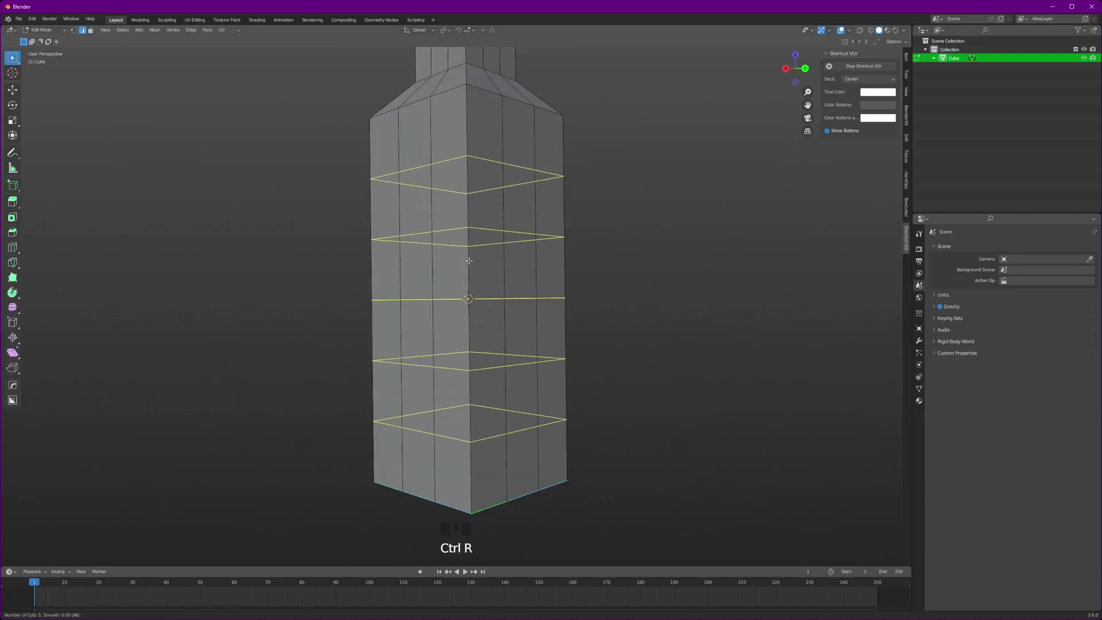
pyautogui.click(468, 264)
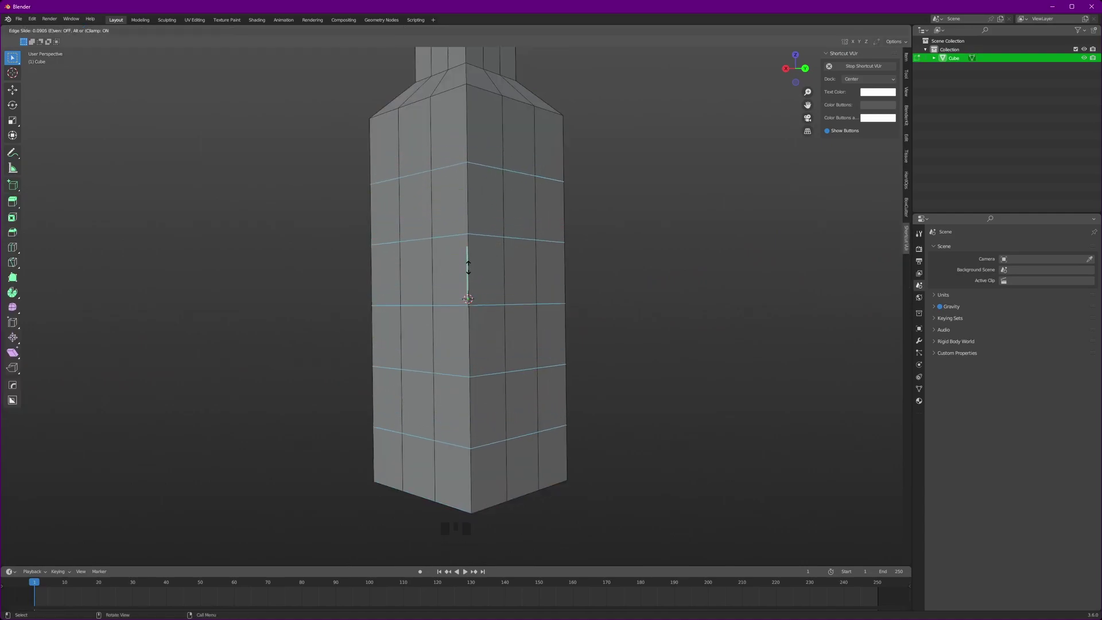
pyautogui.click(476, 238)
# Select the whole mesh and partially round it with the To Sphere transform
pyautogui.moveTo(601, 278); pyautogui.dragTo(536, 266, button='middle')
pyautogui.press('a')
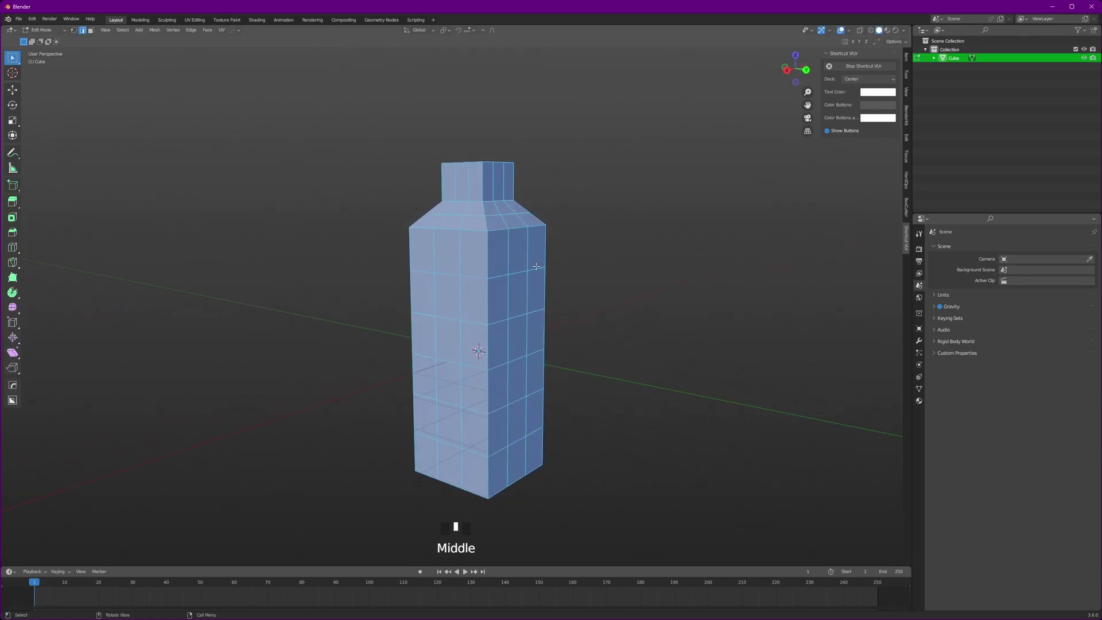
pyautogui.hotkey('alt', 'shift', 's')
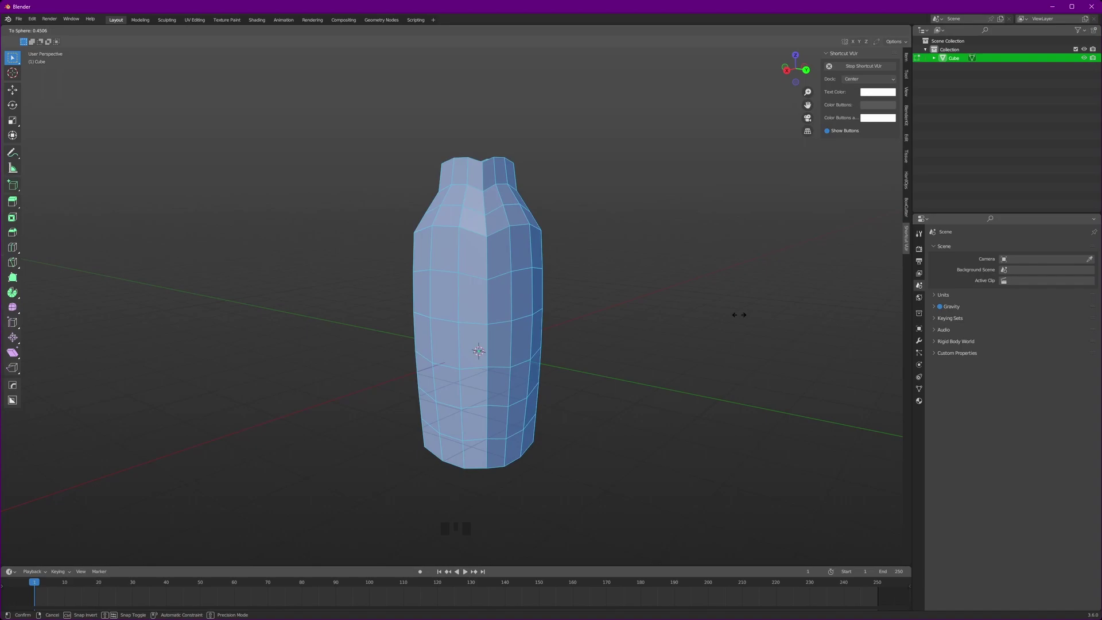
pyautogui.click(809, 327)
# Select the edge loop around the neck opening and flatten it by scaling to 0 along Z
pyautogui.moveTo(566, 401); pyautogui.dragTo(537, 442, button='middle')
pyautogui.press('2')
pyautogui.scroll(3, 537, 277)
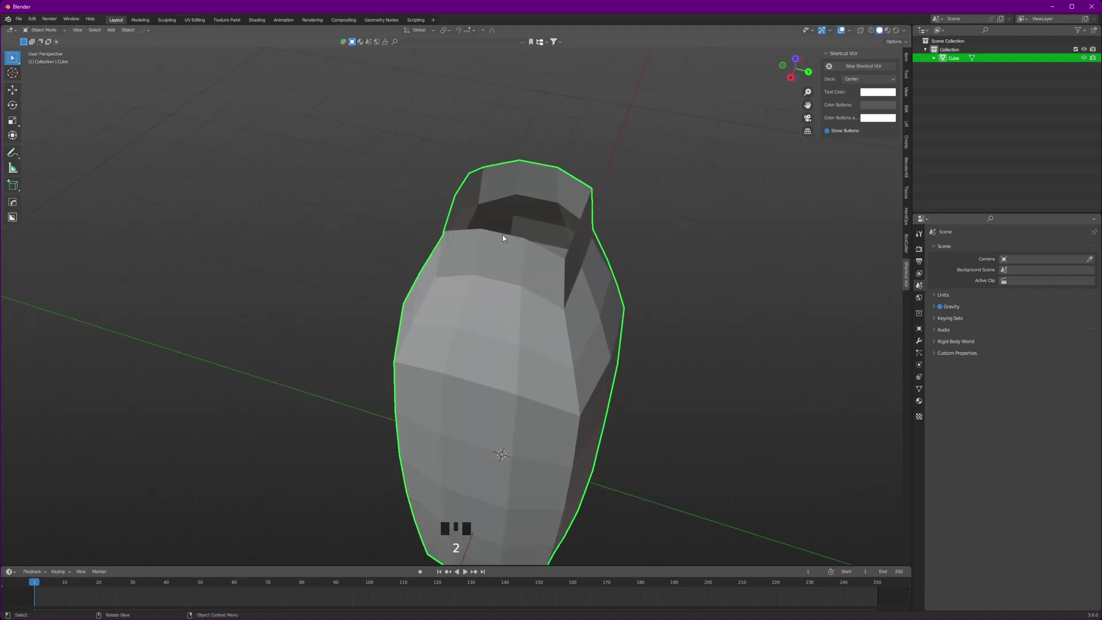
pyautogui.press('Tab')
pyautogui.keyDown('alt'); pyautogui.click(508, 237); pyautogui.keyUp('alt')
pyautogui.moveTo(508, 237); pyautogui.dragTo(553, 215, button='middle')
pyautogui.press('s')
pyautogui.press('z')
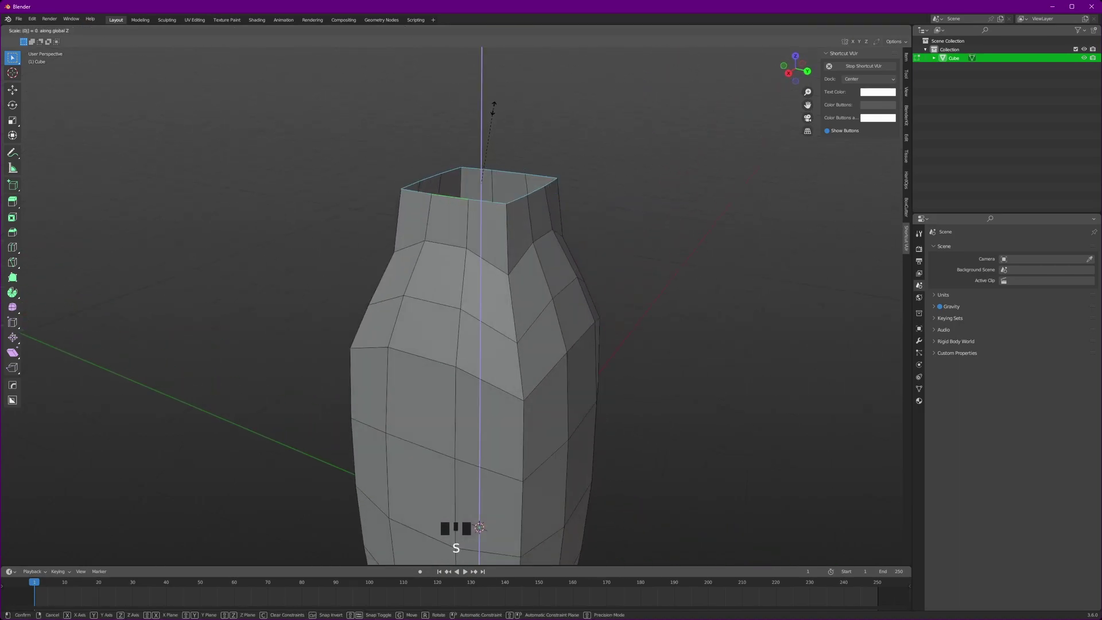
pyautogui.press('Return')
# Select the bottom edge loop of the bottle and flatten it by scaling along Z
pyautogui.keyDown('shift'); pyautogui.moveTo(526, 321); pyautogui.dragTo(524, 258, button='middle'); pyautogui.keyUp('shift')
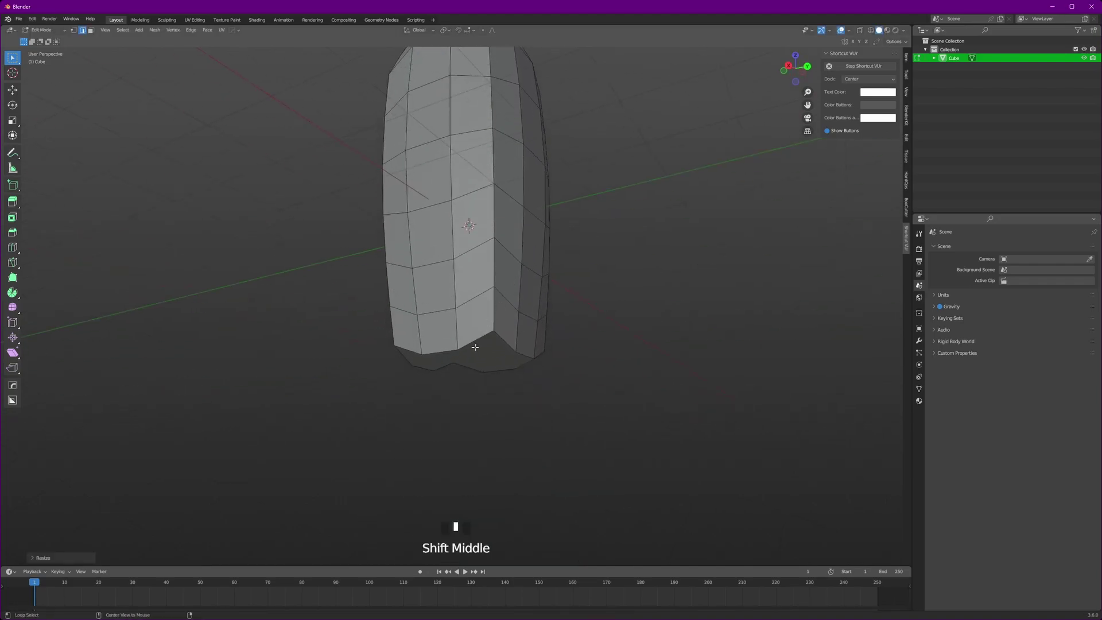
pyautogui.keyDown('alt'); pyautogui.click(476, 347); pyautogui.keyUp('alt')
pyautogui.moveTo(477, 347); pyautogui.dragTo(479, 149, button='middle')
pyautogui.press('s')
pyautogui.press('z')
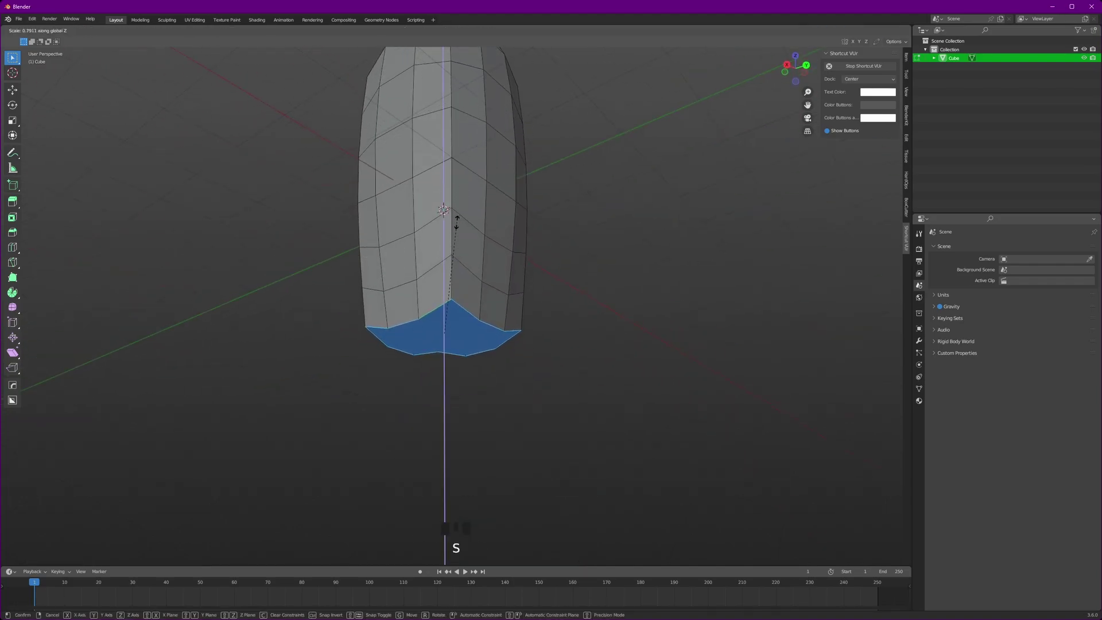
pyautogui.click(456, 225)
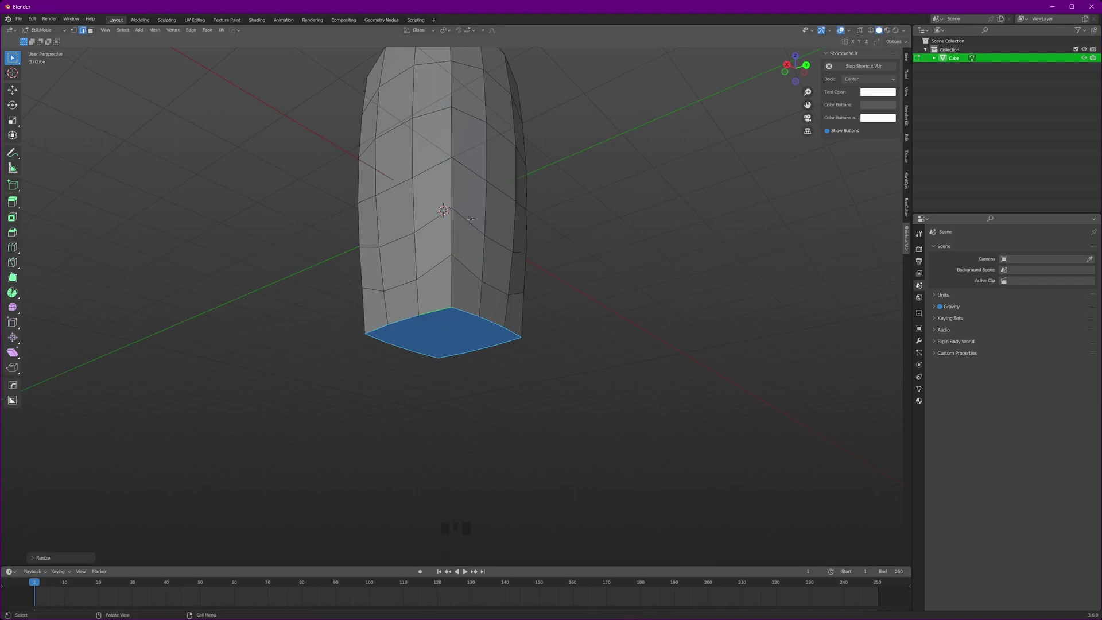
# Round the rim edge loop of the neck into a circle using To Sphere with a factor of 1
pyautogui.scroll(3, 471, 218)
pyautogui.moveTo(470, 293); pyautogui.dragTo(523, 275, button='middle')
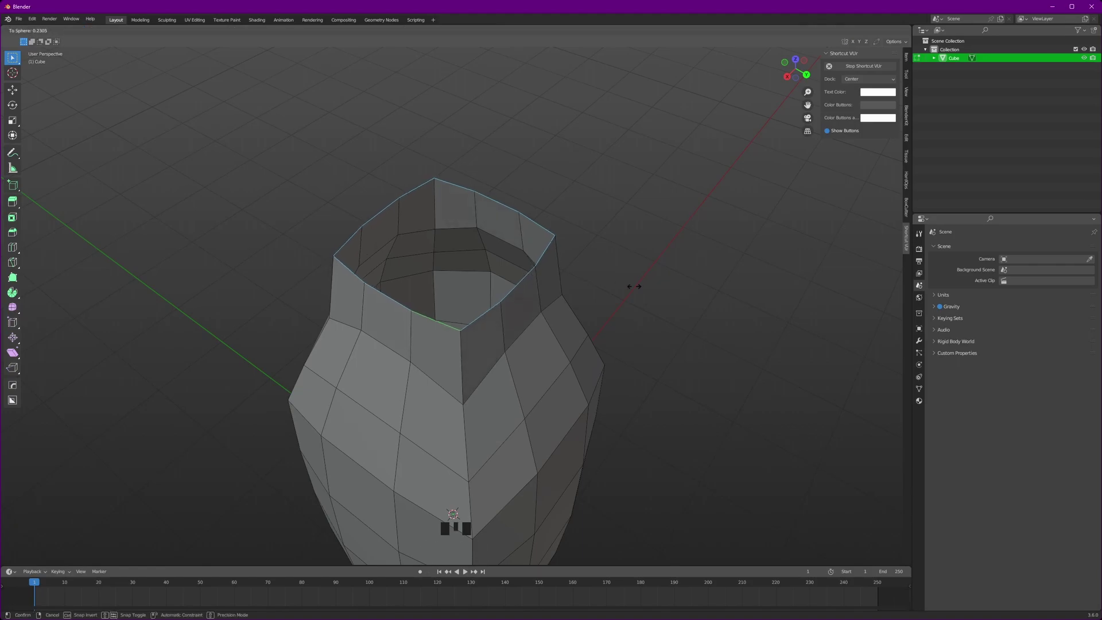
pyautogui.write('1')
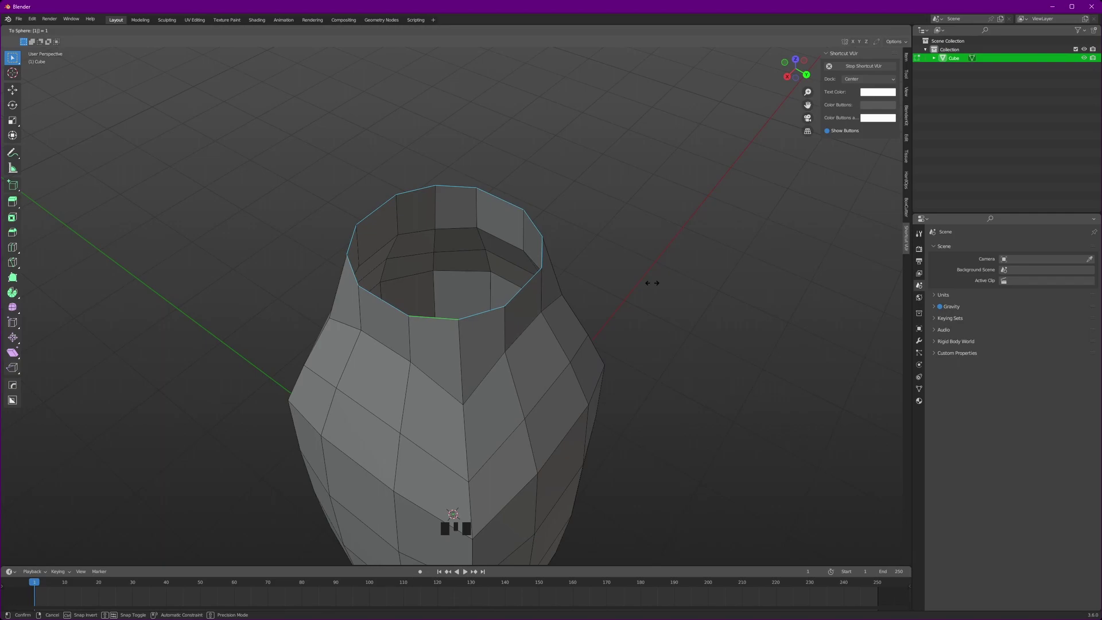
pyautogui.press('Return')
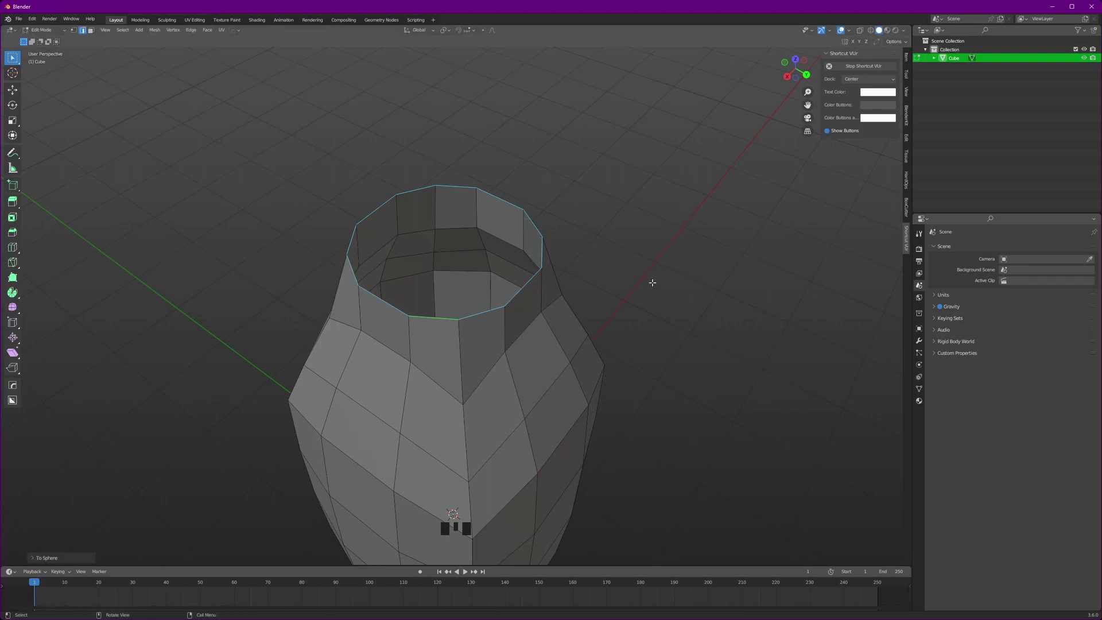
# Select the bottle's bottom face and round it into a circle using To Sphere with a factor of 1
pyautogui.moveTo(652, 283); pyautogui.dragTo(559, 320, button='middle')
pyautogui.scroll(-2, 556, 310)
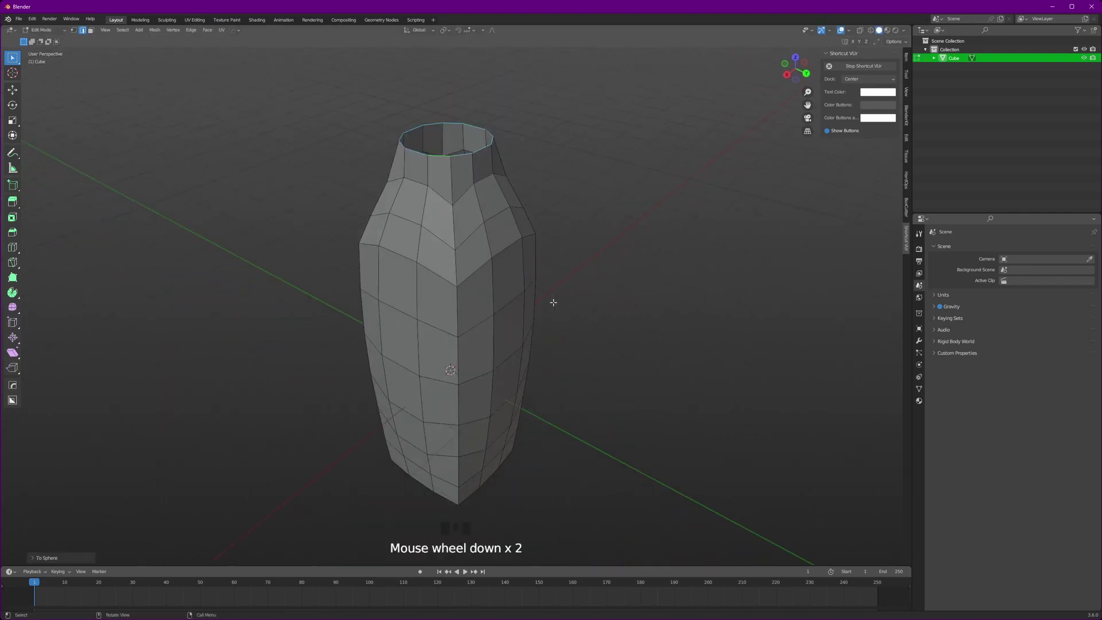
pyautogui.scroll(3, 536, 229)
pyautogui.press('3')
pyautogui.click(536, 229)
pyautogui.moveTo(536, 229); pyautogui.dragTo(498, 228, button='middle')
pyautogui.hotkey('shift', 'alt', 's')
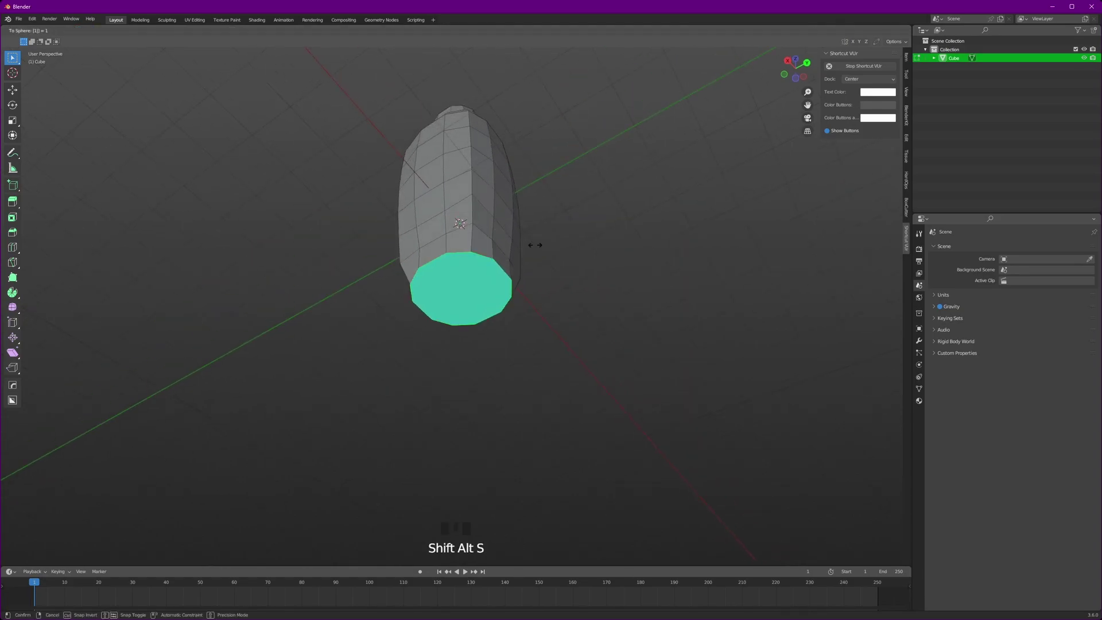
pyautogui.press('Return')
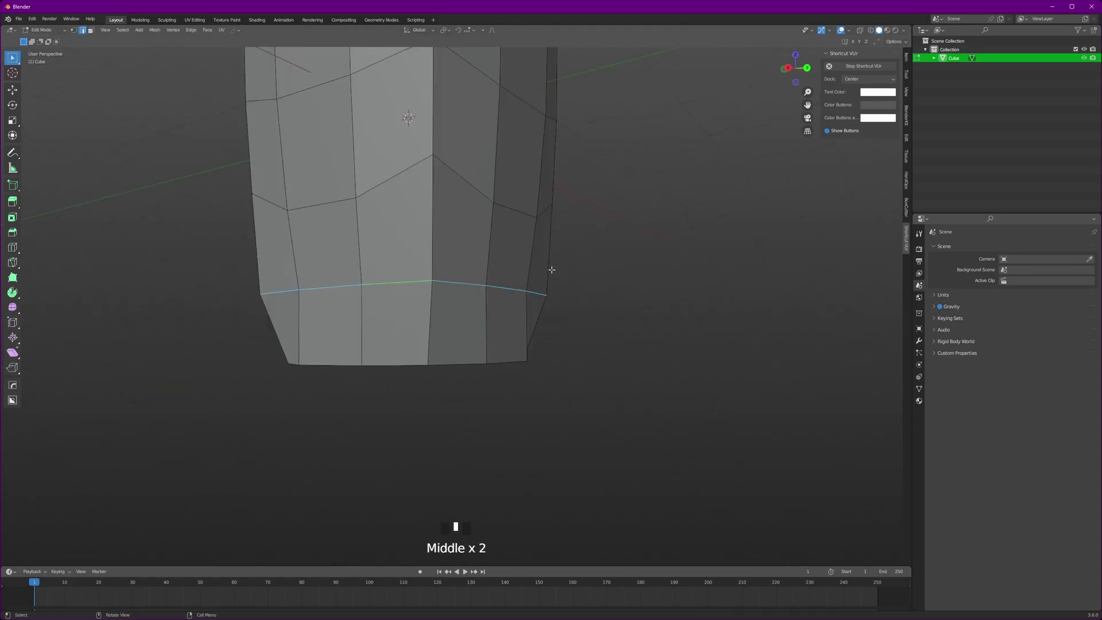
# Round the selected edge loop above the bottle's base into a circle using To Sphere with a factor of 1
pyautogui.hotkey('shift', 'alt', 's')
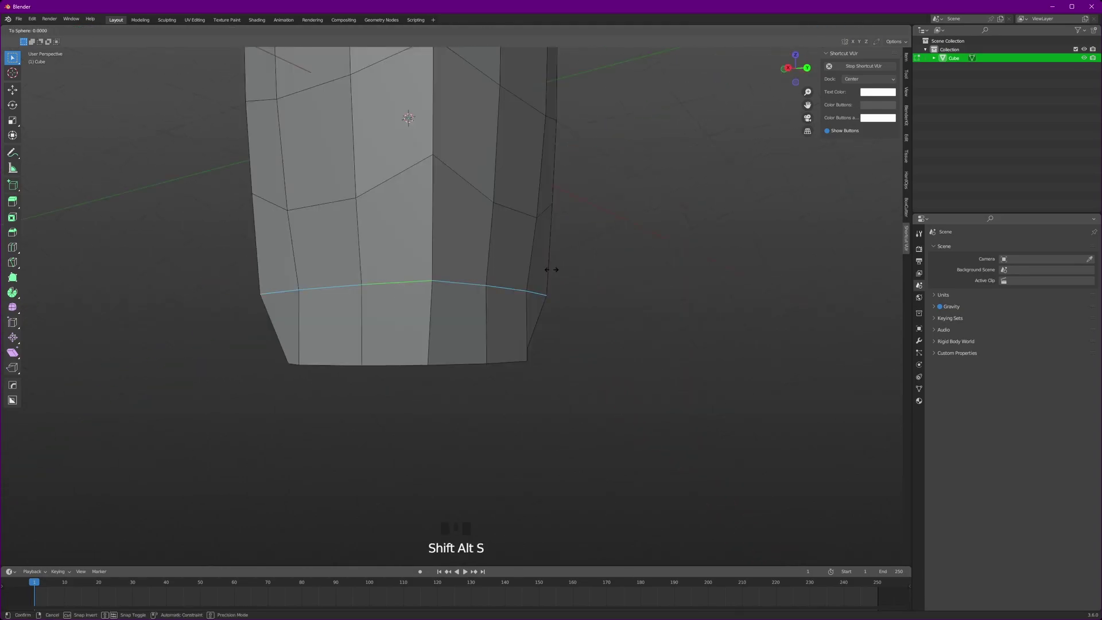
pyautogui.write('1')
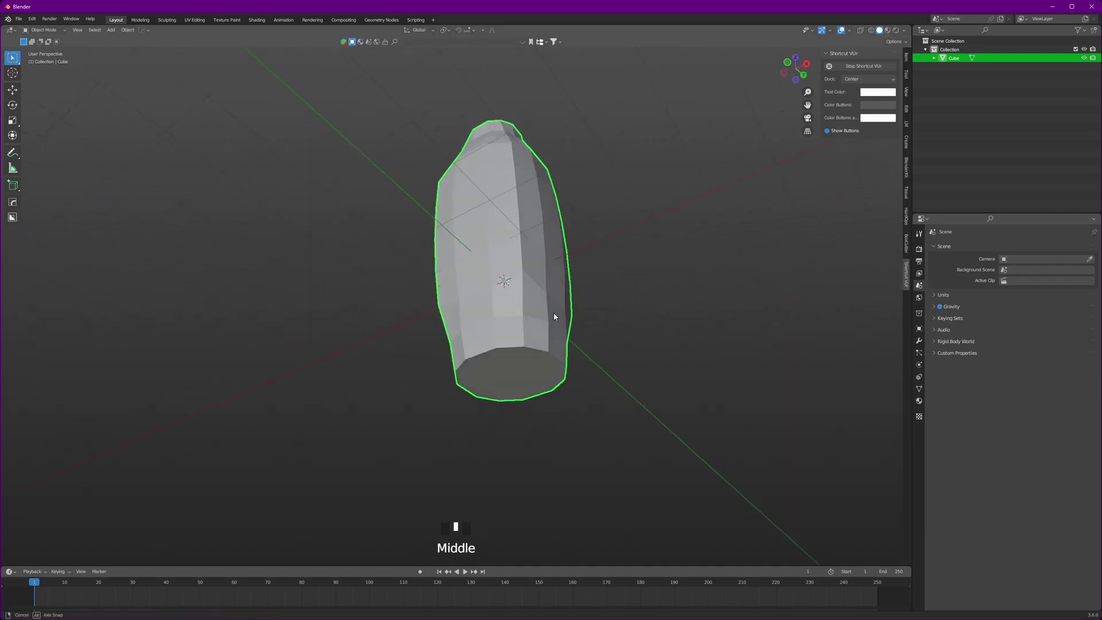
# Round the edge loop at the base of the neck using To Sphere with a factor of 1 and flatten it along Z
pyautogui.moveTo(553, 312); pyautogui.dragTo(499, 337, button='middle')
pyautogui.scroll(3, 498, 333)
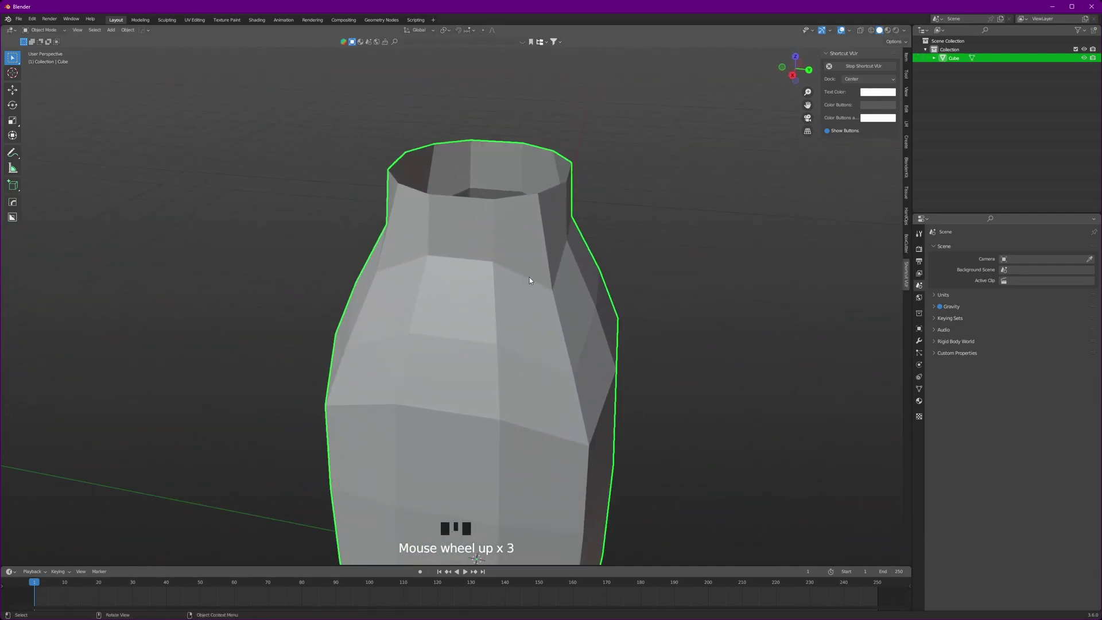
pyautogui.press('Tab')
pyautogui.keyDown('alt'); pyautogui.click(497, 246); pyautogui.keyUp('alt')
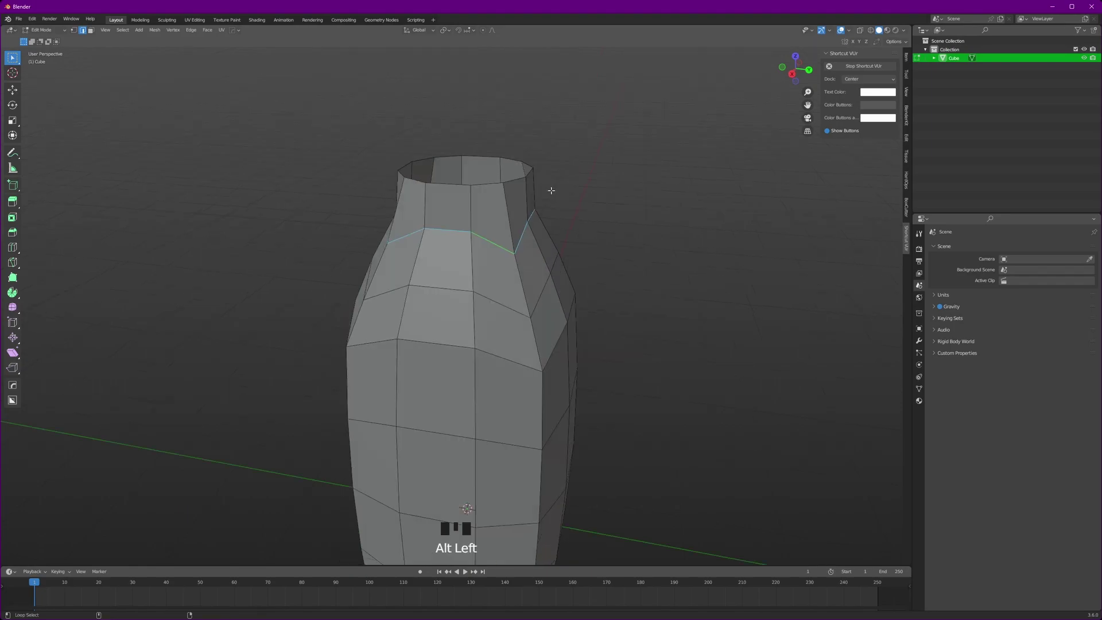
pyautogui.hotkey('shift', 'alt', 's')
pyautogui.write('1')
pyautogui.click(590, 198)
pyautogui.press('s')
pyautogui.press('z')
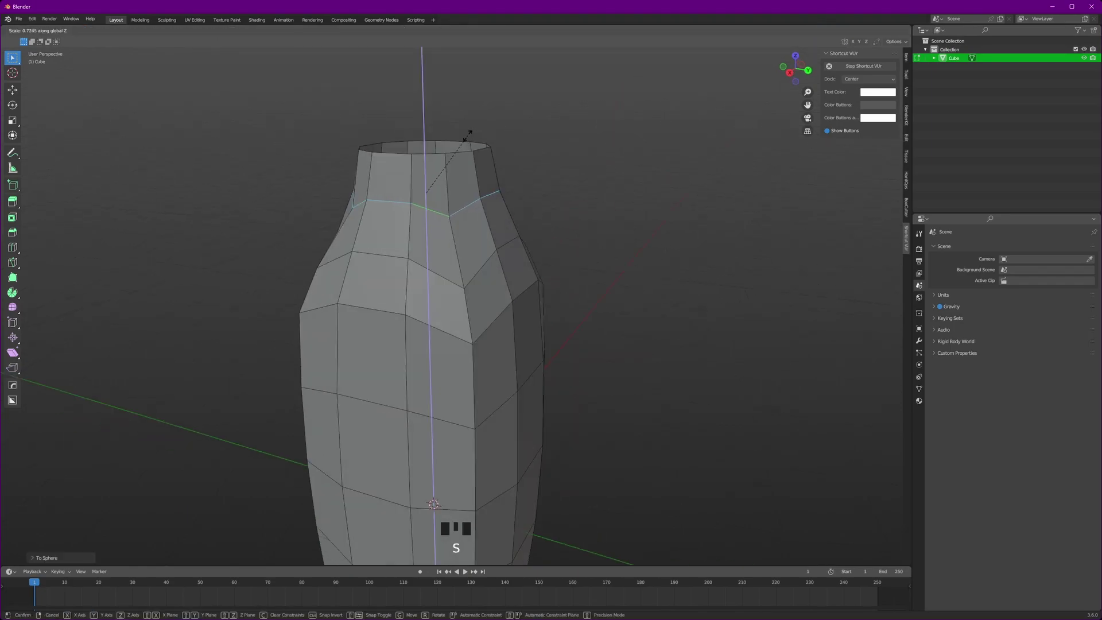
pyautogui.click(467, 135)
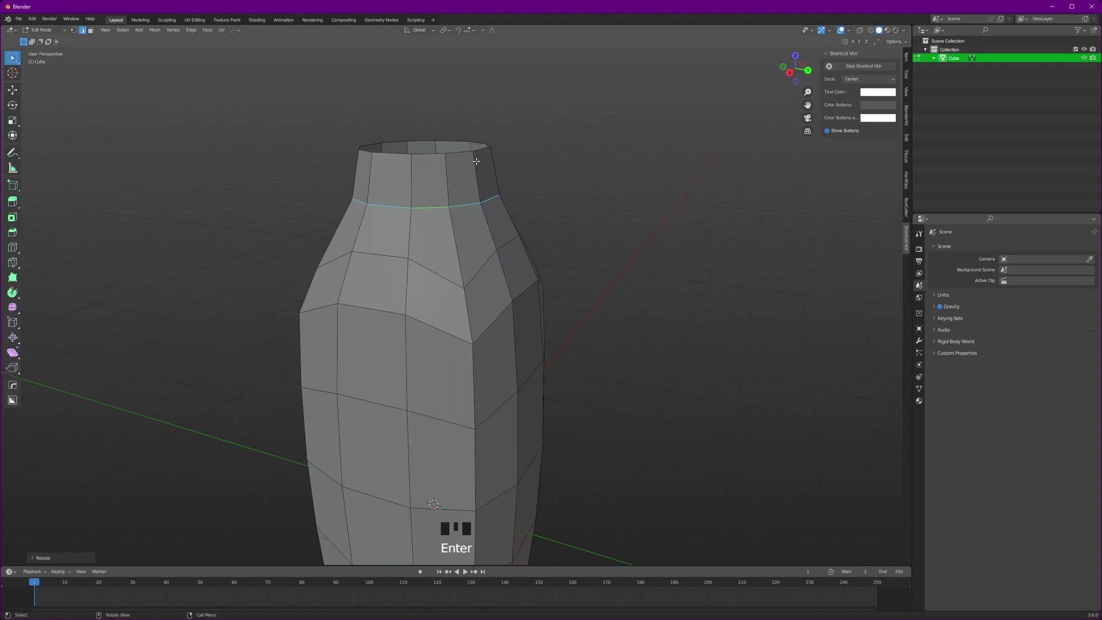
# Scale the neck's lower edge loop to match the rim's width and raise the rim loop along Z
pyautogui.moveTo(452, 195); pyautogui.dragTo(608, 197, button='middle')
pyautogui.press('s')
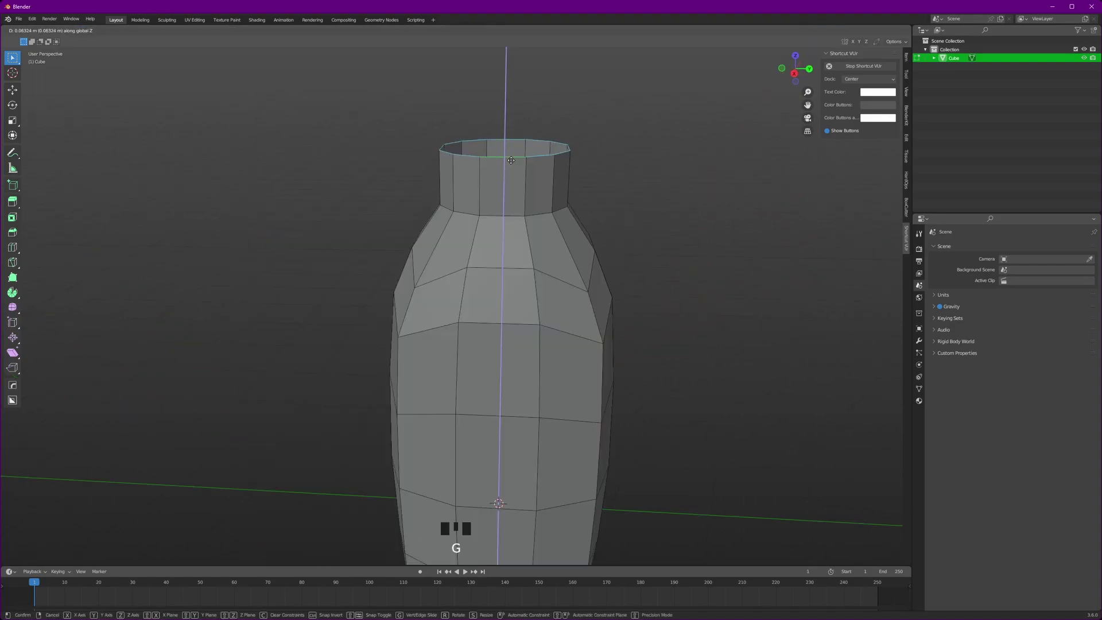
pyautogui.click(511, 150)
# Add a Decimate modifier to the bottle in Un-Subdivide mode with 1 iteration
pyautogui.moveTo(529, 232); pyautogui.dragTo(481, 220, button='middle')
pyautogui.scroll(-4, 482, 220)
pyautogui.keyDown('shift'); pyautogui.moveTo(495, 259); pyautogui.dragTo(504, 238, button='middle'); pyautogui.keyUp('shift')
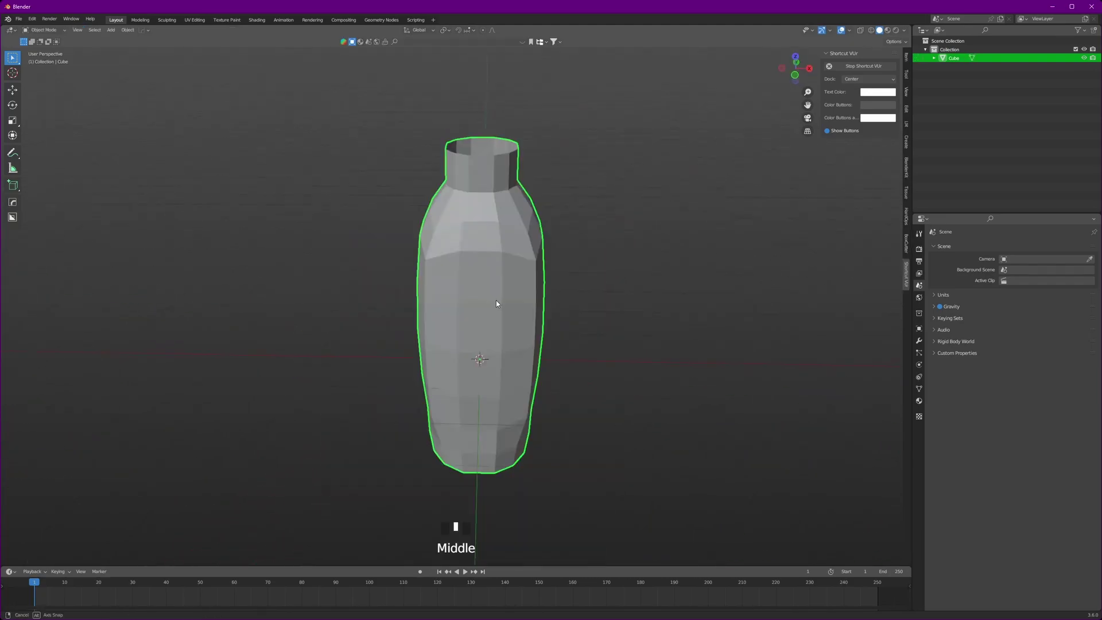
pyautogui.moveTo(496, 302); pyautogui.dragTo(885, 238, button='middle')
pyautogui.scroll(1, 548, 244)
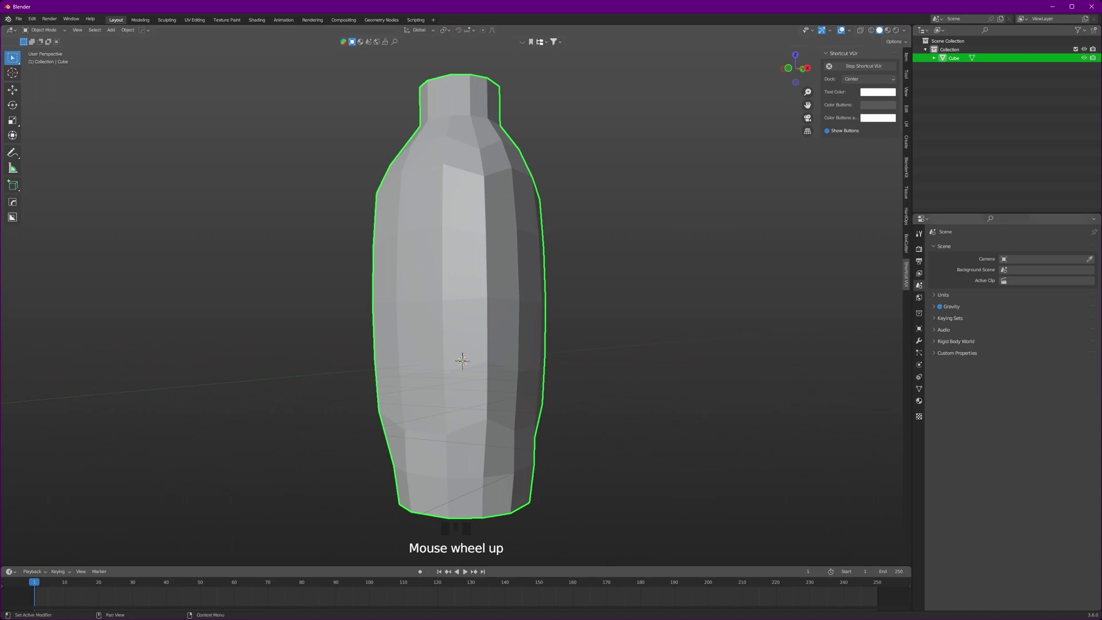
pyautogui.click(919, 341)
pyautogui.click(956, 251)
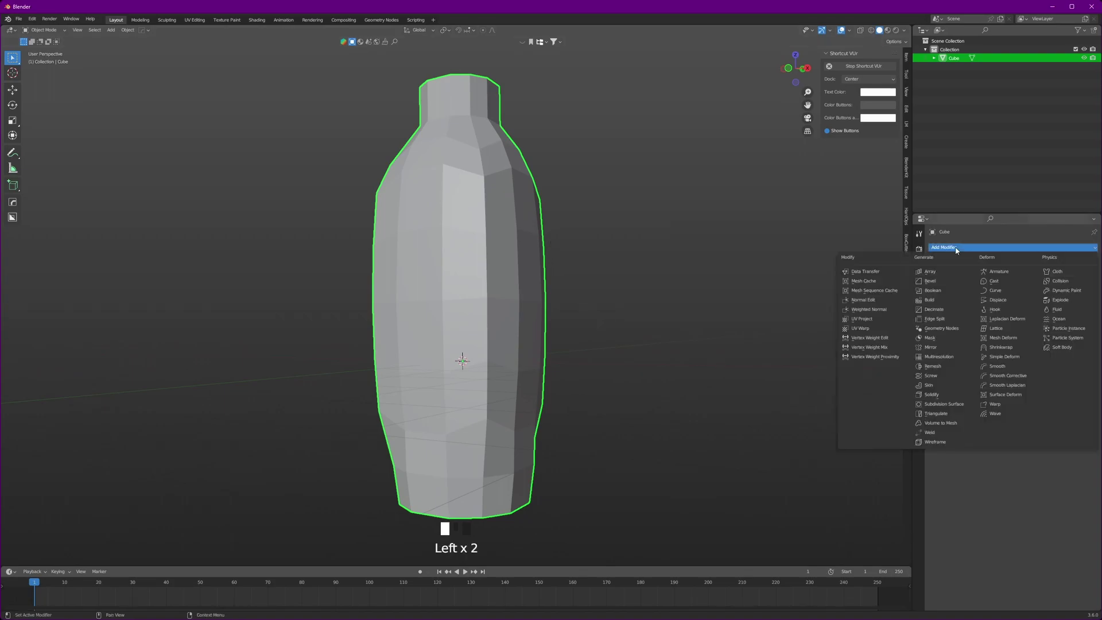
pyautogui.click(942, 310)
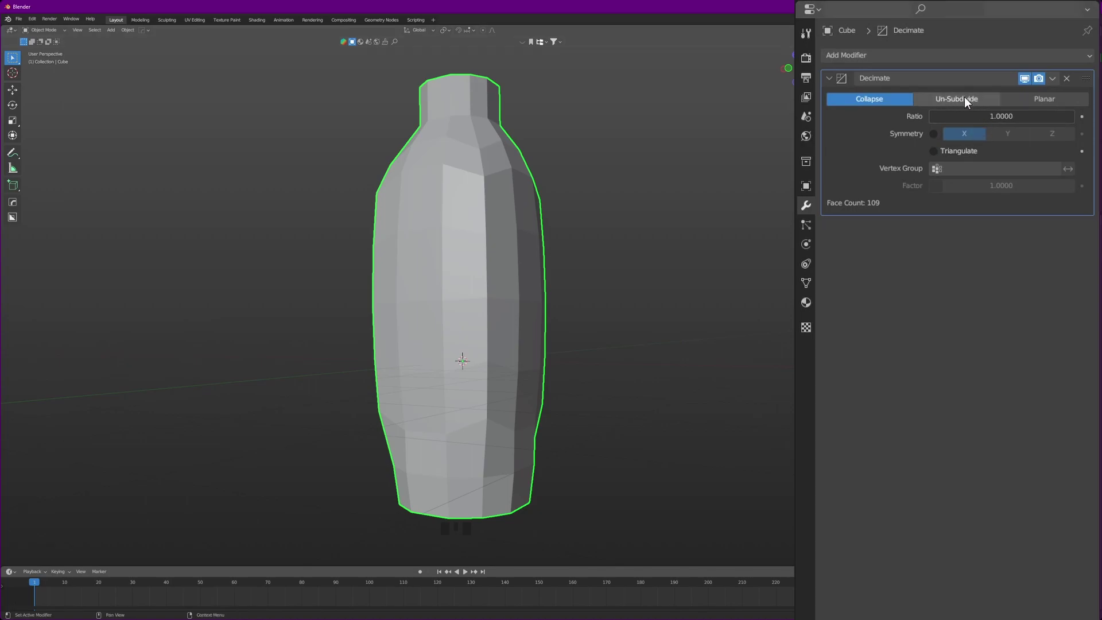
pyautogui.click(962, 101)
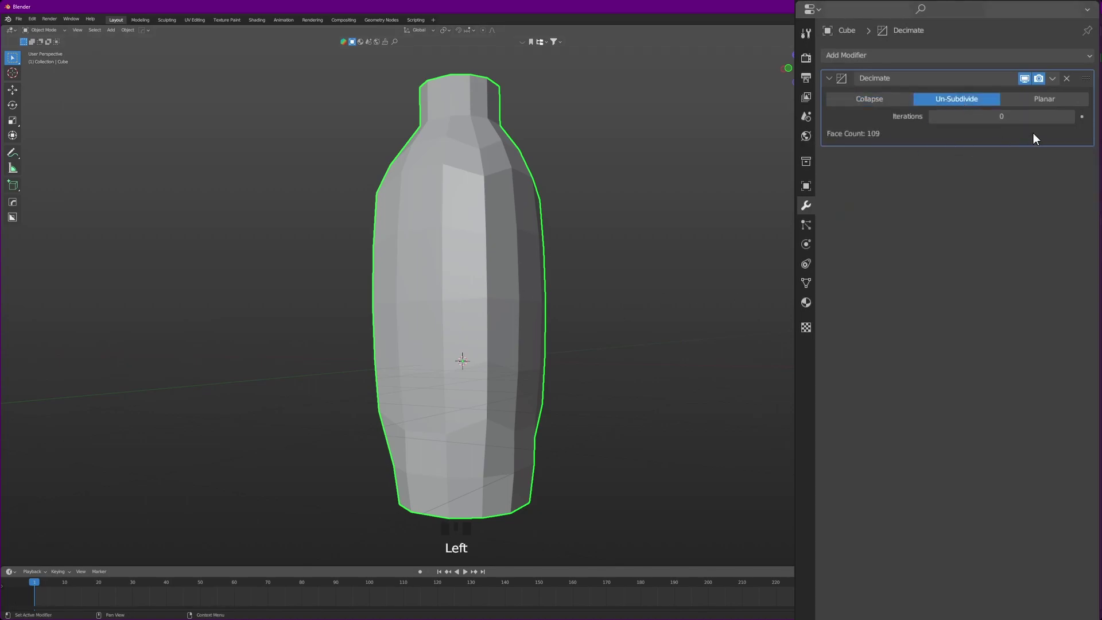
pyautogui.click(1070, 117)
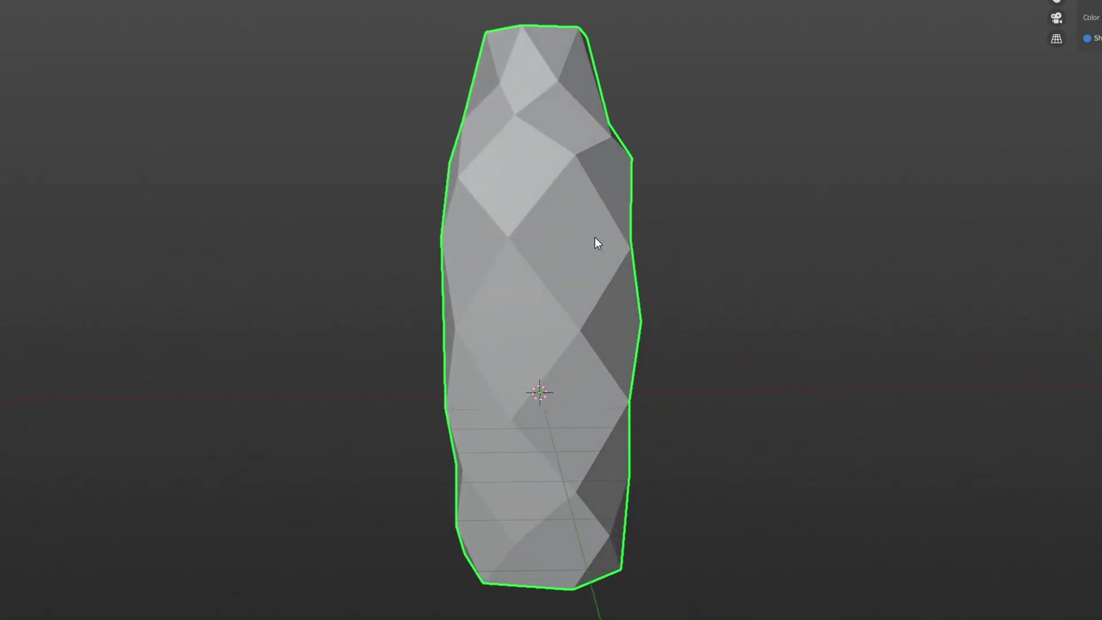
# Bevel the edge loop at the base of the neck into a narrow band of faces
pyautogui.moveTo(595, 237); pyautogui.dragTo(613, 147, button='middle')
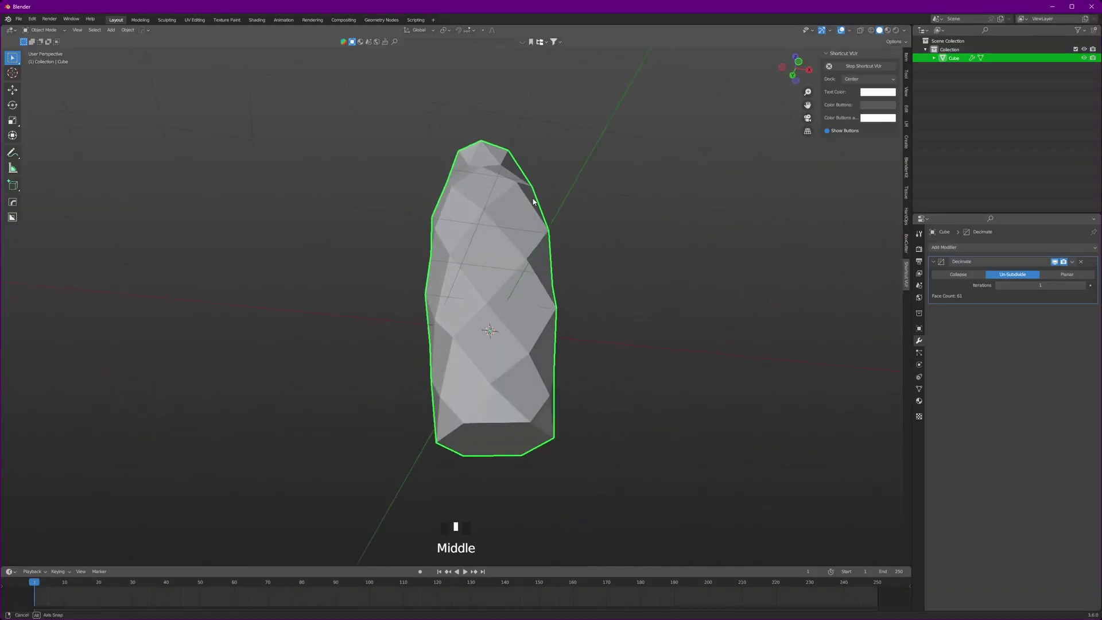
pyautogui.press('Tab')
pyautogui.keyDown('shift'); pyautogui.moveTo(517, 344); pyautogui.dragTo(487, 225, button='middle'); pyautogui.keyUp('shift')
pyautogui.keyDown('alt'); pyautogui.click(507, 259); pyautogui.keyUp('alt')
pyautogui.hotkey('ctrl', 'b')
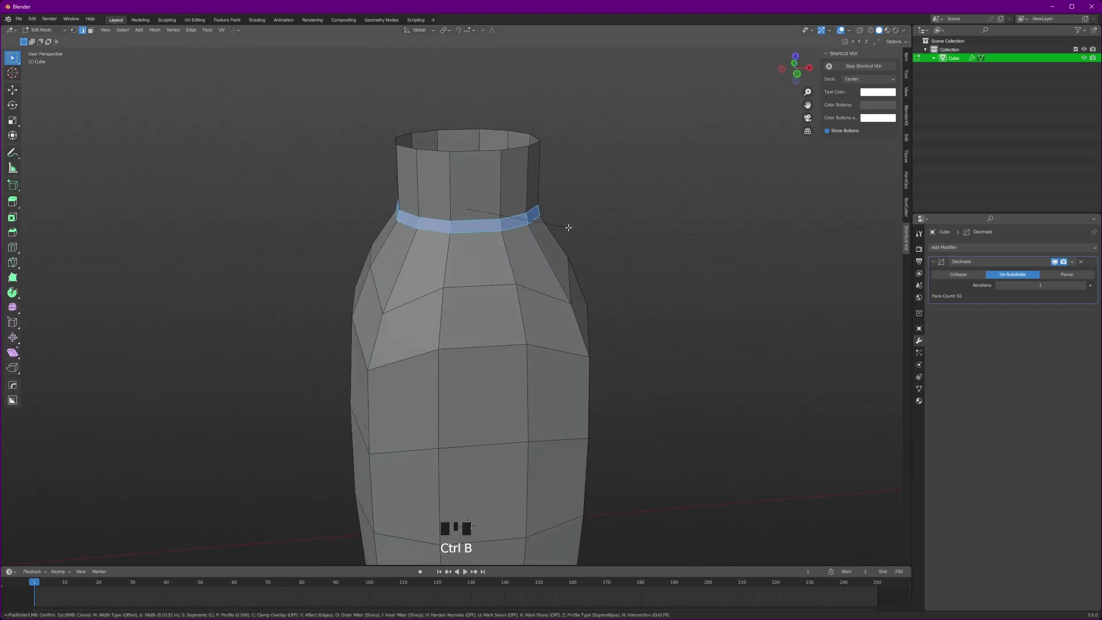
pyautogui.click(568, 228)
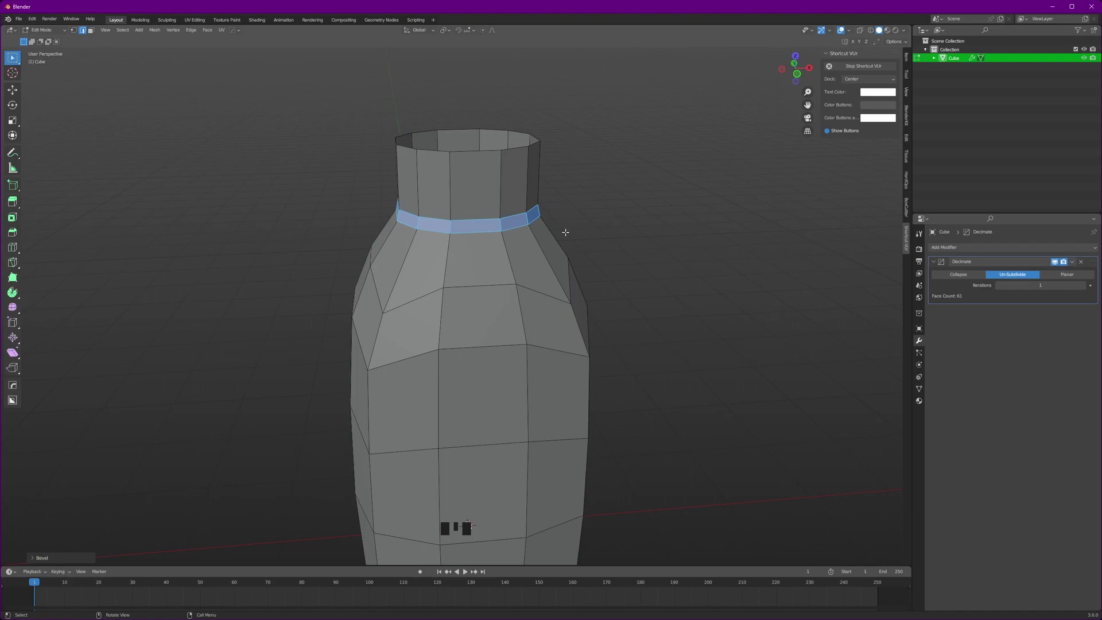
# Add a Bevel modifier to the bottle with an amount of 0.02 m and 3 segments
pyautogui.press('Tab')
pyautogui.moveTo(566, 234)
pyautogui.mouseDown(button='middle')
pyautogui.moveTo(532, 255)
pyautogui.moveTo(580, 247)
pyautogui.mouseUp(button='middle')
pyautogui.click(964, 247)
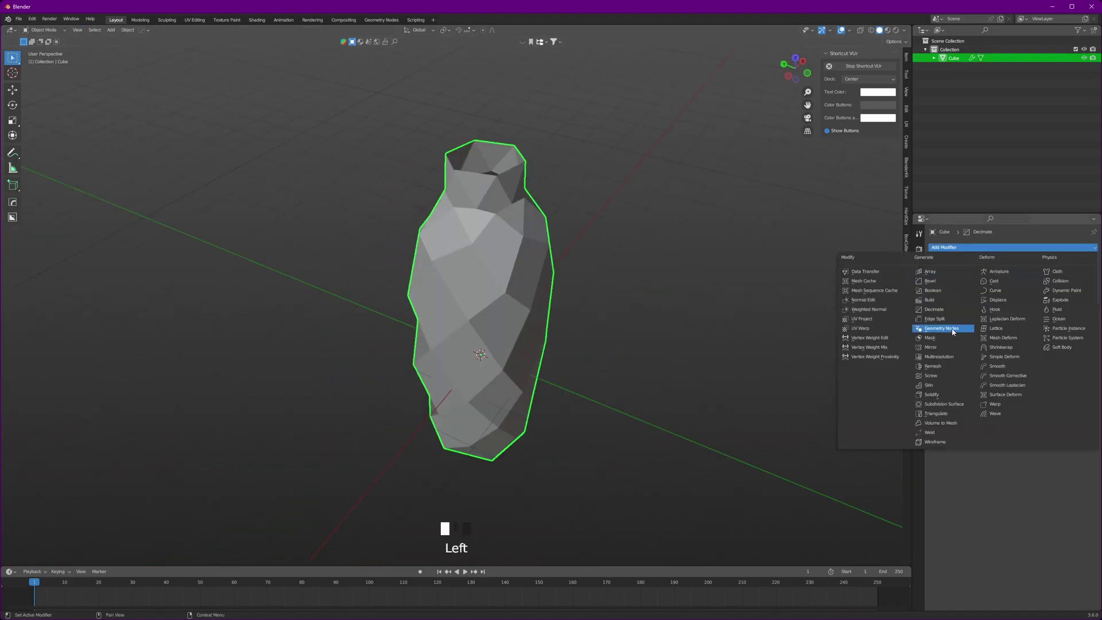
pyautogui.click(939, 283)
pyautogui.scroll(2, 545, 300)
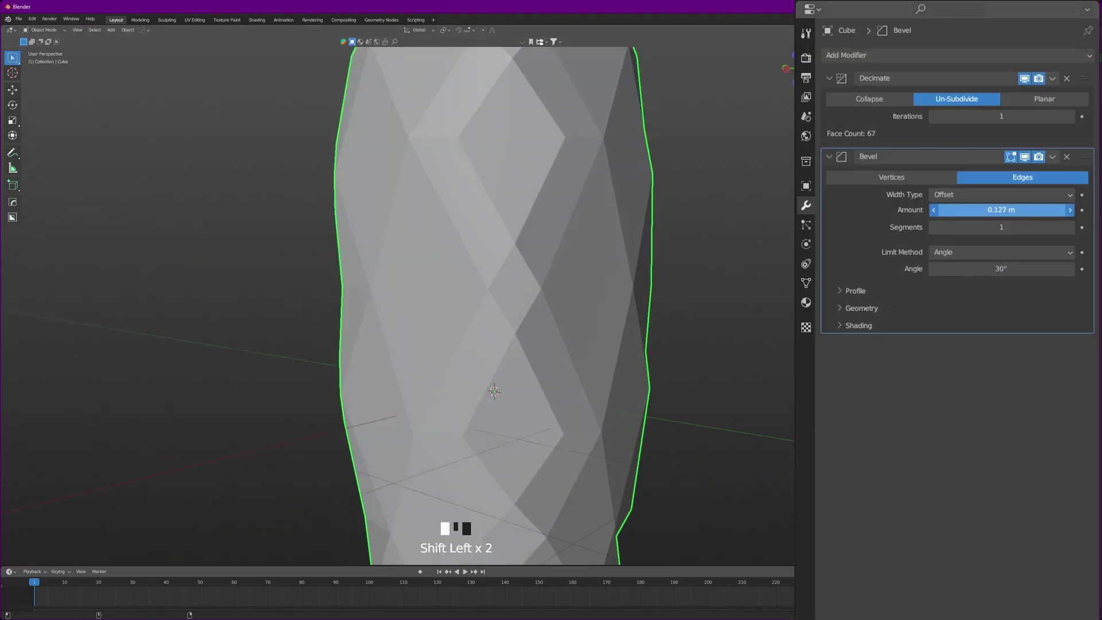
pyautogui.keyDown('shift'); pyautogui.moveTo(1040, 343); pyautogui.dragTo(1015, 344); pyautogui.keyUp('shift')
pyautogui.keyDown('shift'); pyautogui.moveTo(1015, 209); pyautogui.dragTo(1000, 209); pyautogui.keyUp('shift')
pyautogui.click(1071, 228)
pyautogui.click(1071, 228)
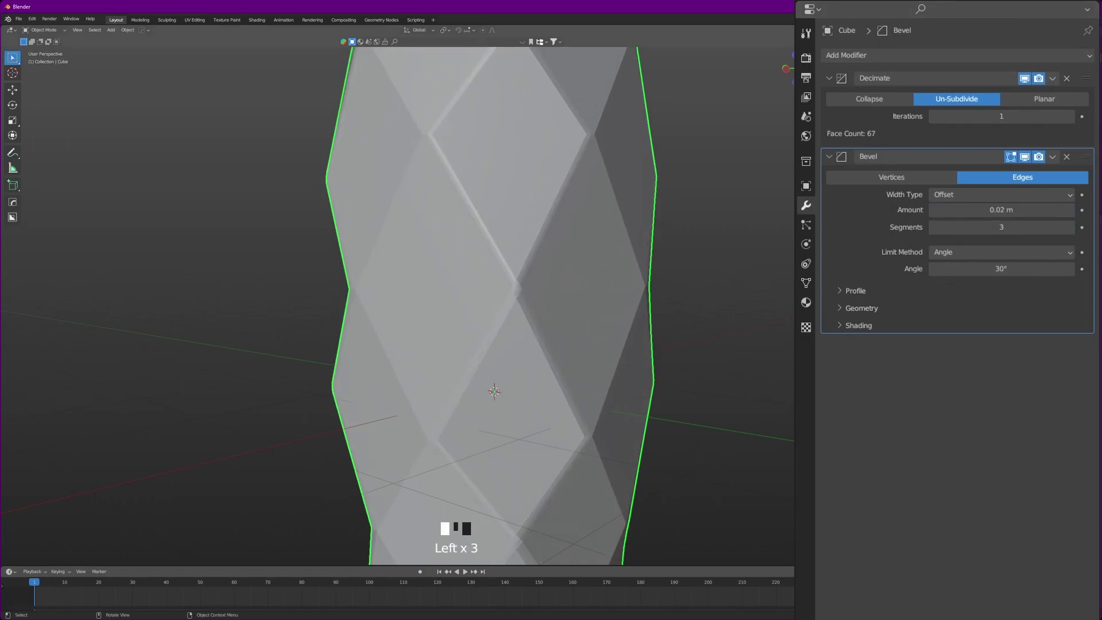
# Set the Bevel modifier's angle limit to 0° and its amount to 0.008 m, and shade the bottle smooth
pyautogui.scroll(4, 516, 187)
pyautogui.keyDown('shift'); pyautogui.moveTo(516, 187); pyautogui.dragTo(538, 275, button='middle'); pyautogui.keyUp('shift')
pyautogui.scroll(1, 595, 247)
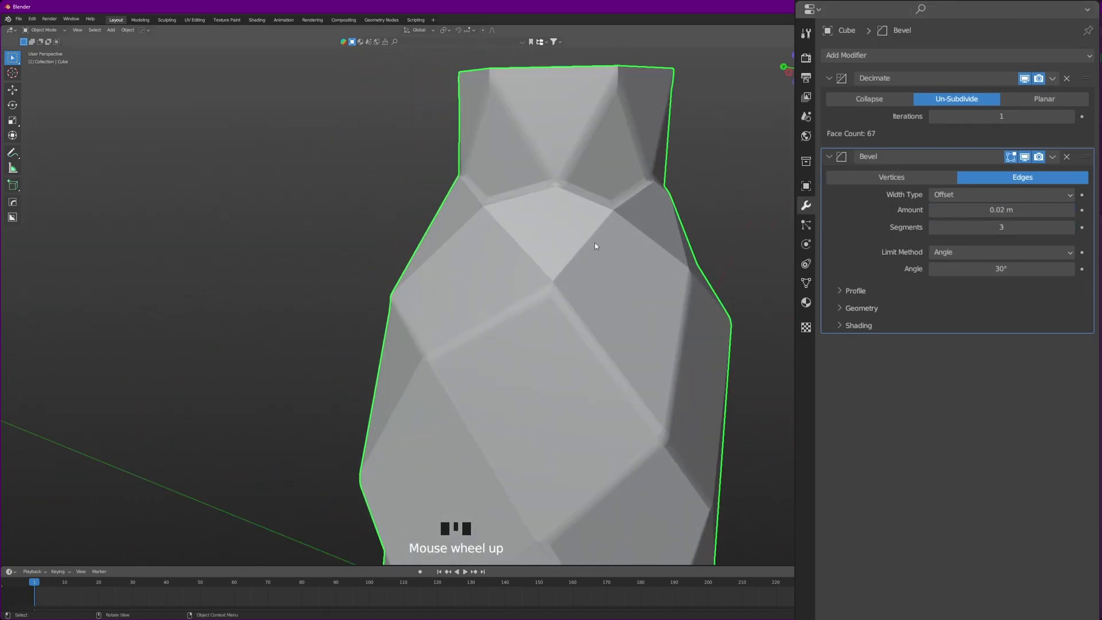
pyautogui.moveTo(501, 224); pyautogui.dragTo(689, 284, button='middle')
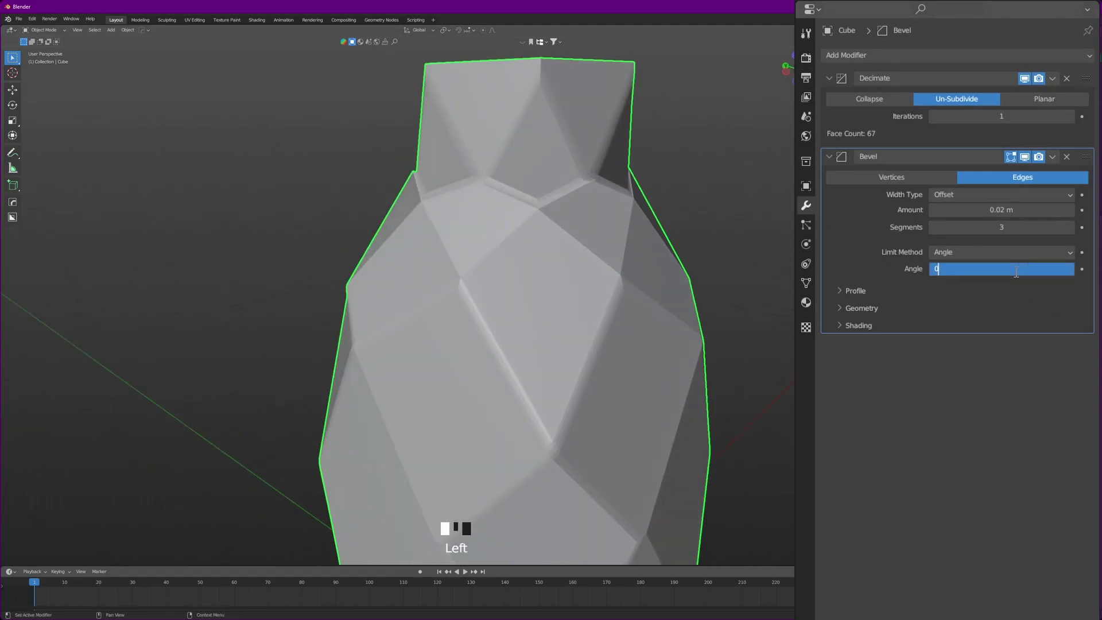
pyautogui.moveTo(493, 221); pyautogui.dragTo(544, 258, button='middle')
pyautogui.rightClick(557, 257)
pyautogui.click(556, 257)
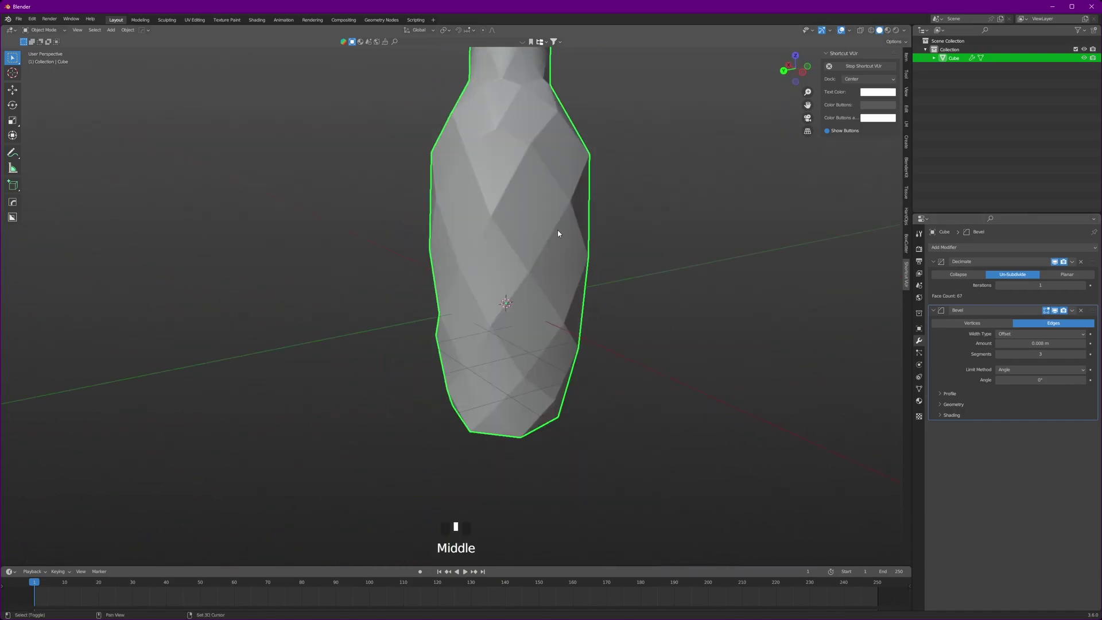
# Add a Solidify modifier to the bottle with a thickness of 0.076 m
pyautogui.keyDown('shift'); pyautogui.moveTo(559, 233); pyautogui.dragTo(548, 336, button='middle'); pyautogui.keyUp('shift')
pyautogui.moveTo(548, 336); pyautogui.dragTo(551, 270, button='middle')
pyautogui.scroll(5, 564, 319)
pyautogui.click(962, 248)
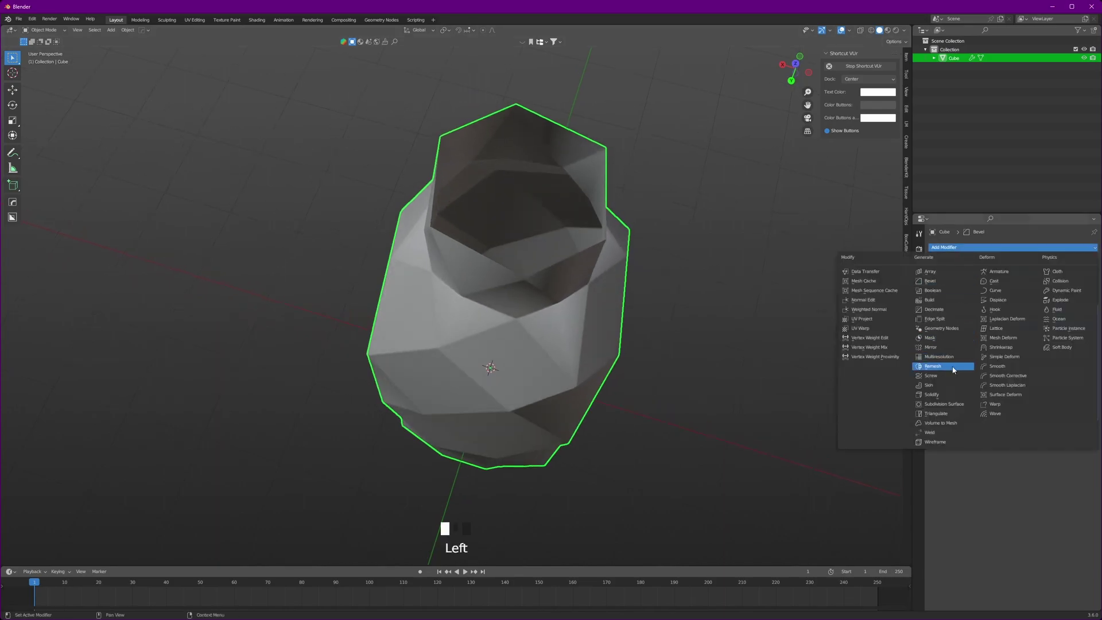
pyautogui.click(936, 395)
pyautogui.scroll(-3, 625, 347)
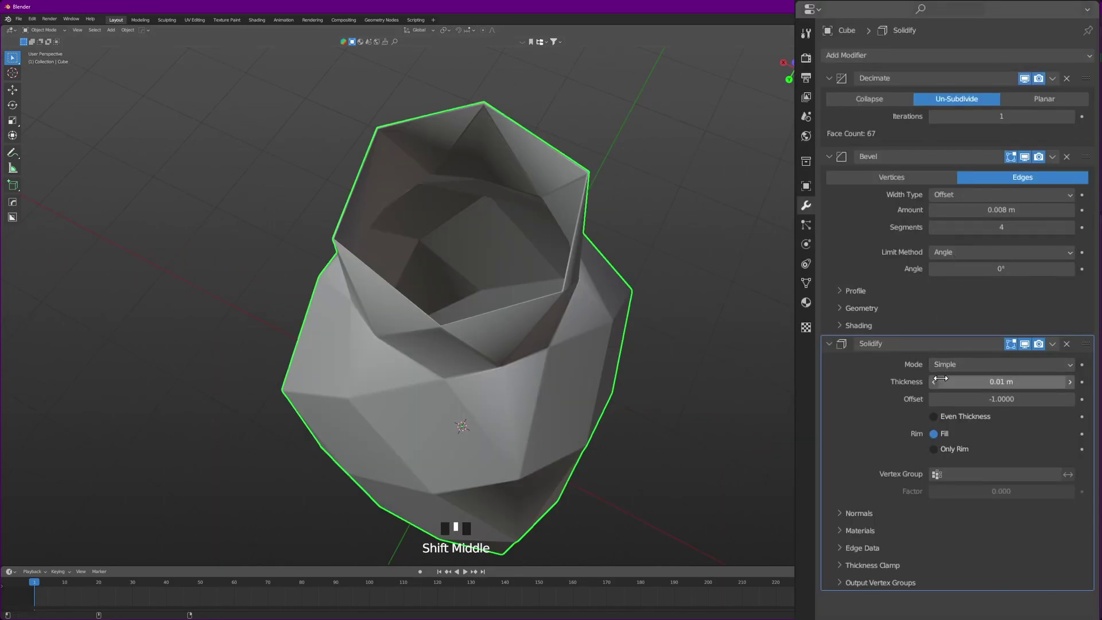
pyautogui.keyDown('shift'); pyautogui.moveTo(988, 382); pyautogui.dragTo(1062, 381); pyautogui.keyUp('shift')
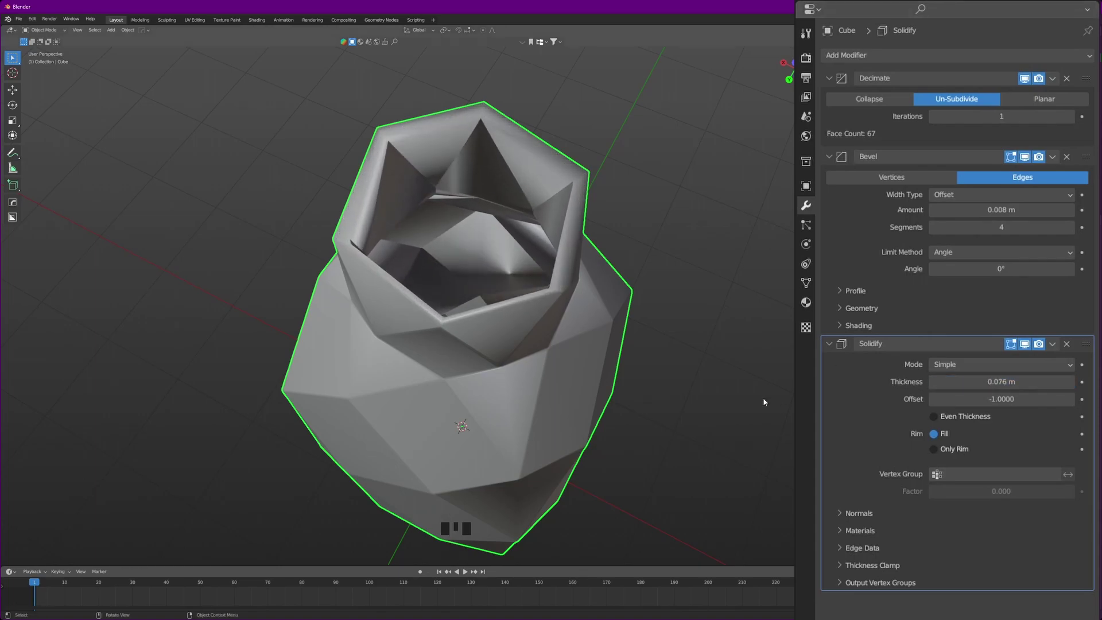
# Set Solidify to Even Thickness with a thickness of 0.063 m and move it above the Bevel modifier
pyautogui.moveTo(763, 397); pyautogui.dragTo(713, 370, button='middle')
pyautogui.scroll(-2, 714, 375)
pyautogui.moveTo(1089, 349); pyautogui.dragTo(1087, 156)
pyautogui.scroll(-2, 601, 335)
# Move the bottle up along Z so its base sits on the ground grid
pyautogui.moveTo(600, 336); pyautogui.dragTo(561, 283, button='middle')
pyautogui.scroll(2, 536, 301)
pyautogui.press('g')
pyautogui.press('z')
pyautogui.click(558, 254)
# Deselect the bottle and add a mesh plane beneath it at the origin
pyautogui.scroll(-3, 554, 264)
pyautogui.moveTo(540, 321)
pyautogui.mouseDown(button='middle')
pyautogui.moveTo(518, 252)
pyautogui.moveTo(537, 339)
pyautogui.mouseUp(button='middle')
pyautogui.scroll(3, 537, 340)
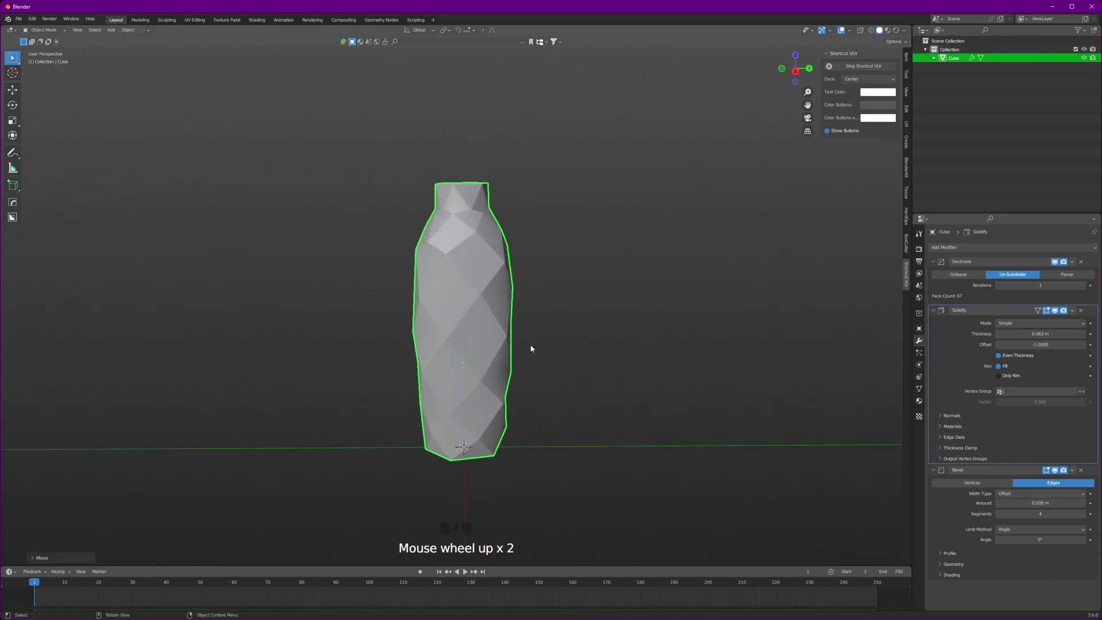
pyautogui.doubleClick(518, 268)
pyautogui.click(553, 349)
pyautogui.click(484, 315)
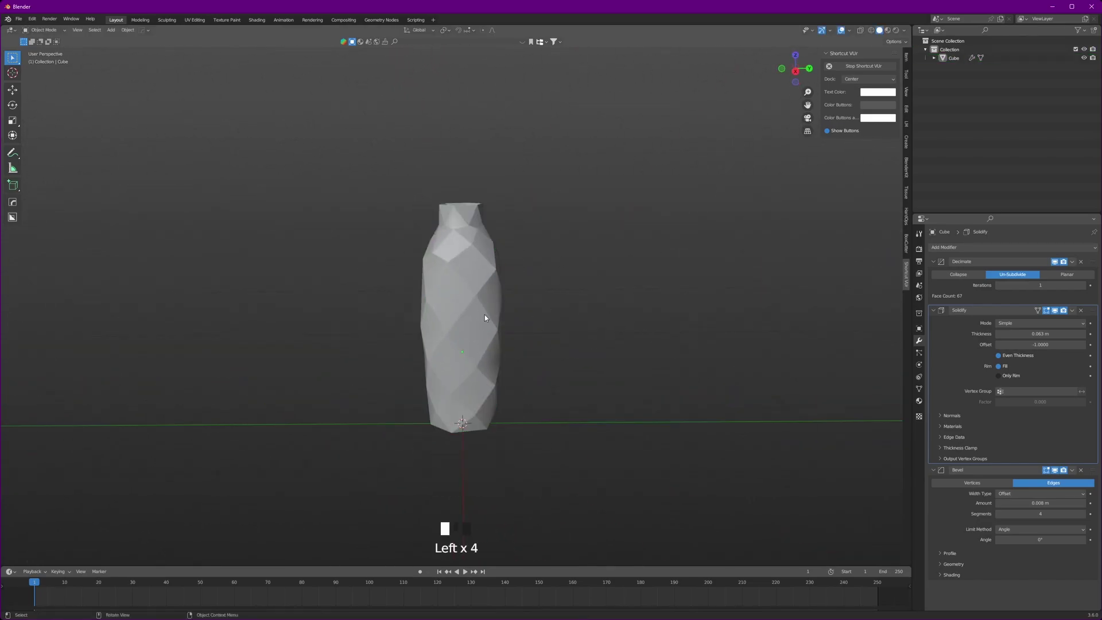
pyautogui.moveTo(573, 201); pyautogui.dragTo(419, 366)
pyautogui.click(580, 279)
pyautogui.hotkey('shift', 'a')
pyautogui.moveTo(581, 280)
pyautogui.click(614, 278)
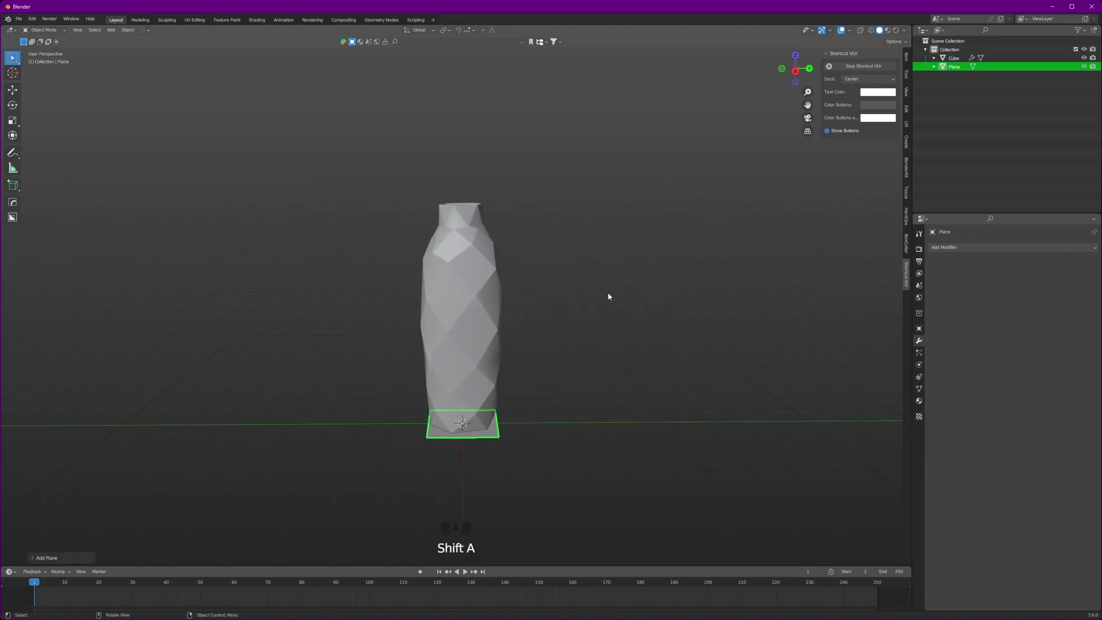
# Select the bottle and scale it down uniformly to about 0.1 of its size
pyautogui.scroll(-1, 607, 297)
pyautogui.click(481, 363)
pyautogui.keyDown('shift'); pyautogui.moveTo(505, 414); pyautogui.dragTo(570, 323, button='middle'); pyautogui.keyUp('shift')
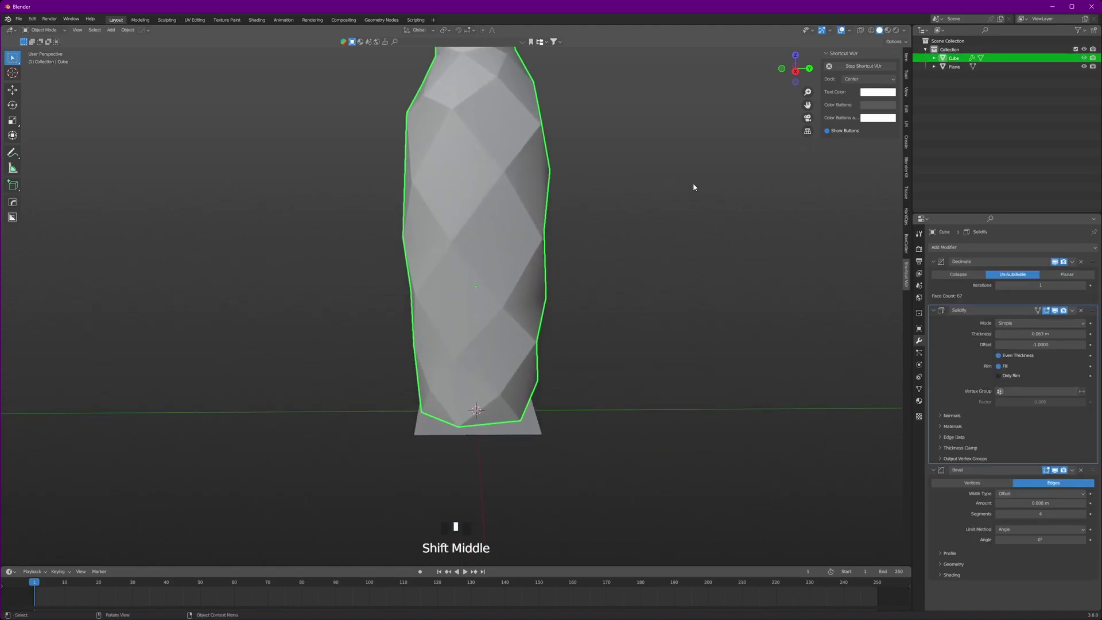
pyautogui.press('s')
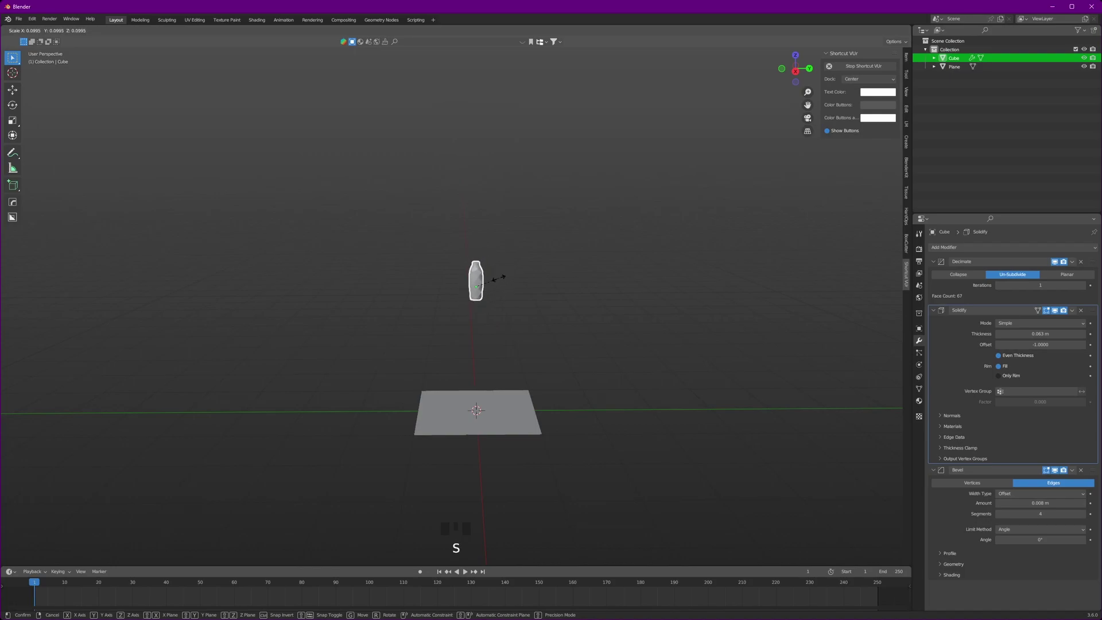
pyautogui.click(497, 278)
# Try to apply the scaled-down bottle's object transform, and undo it
pyautogui.scroll(6, 543, 310)
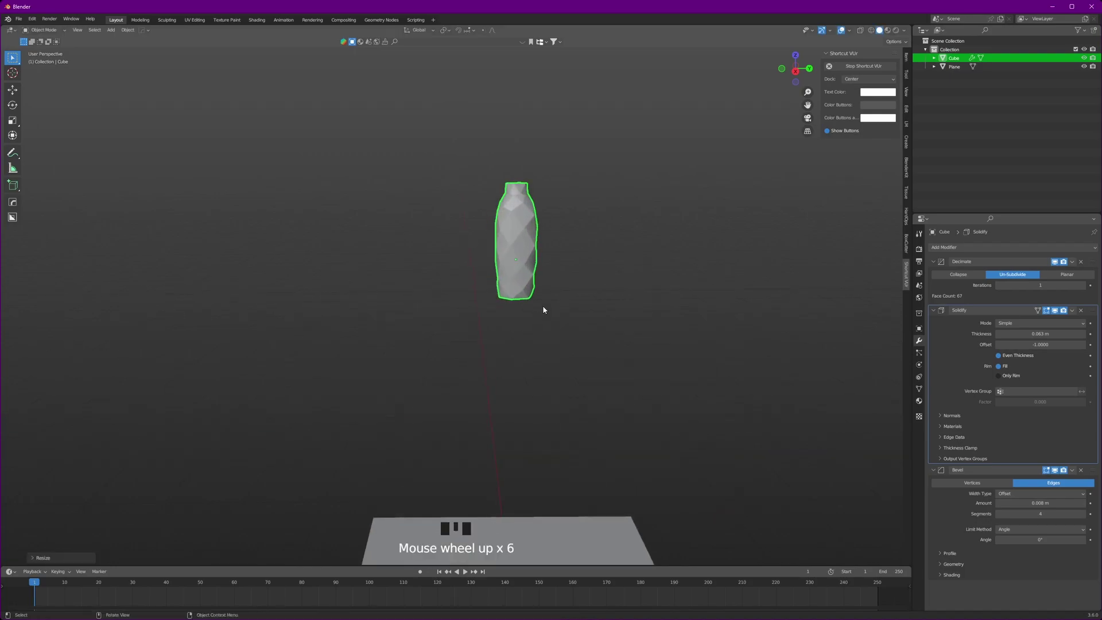
pyautogui.hotkey('ctrl', 'a')
pyautogui.click(523, 240)
pyautogui.scroll(5, 568, 253)
pyautogui.keyDown('shift'); pyautogui.moveTo(569, 253); pyautogui.dragTo(533, 187, button='middle'); pyautogui.keyUp('shift')
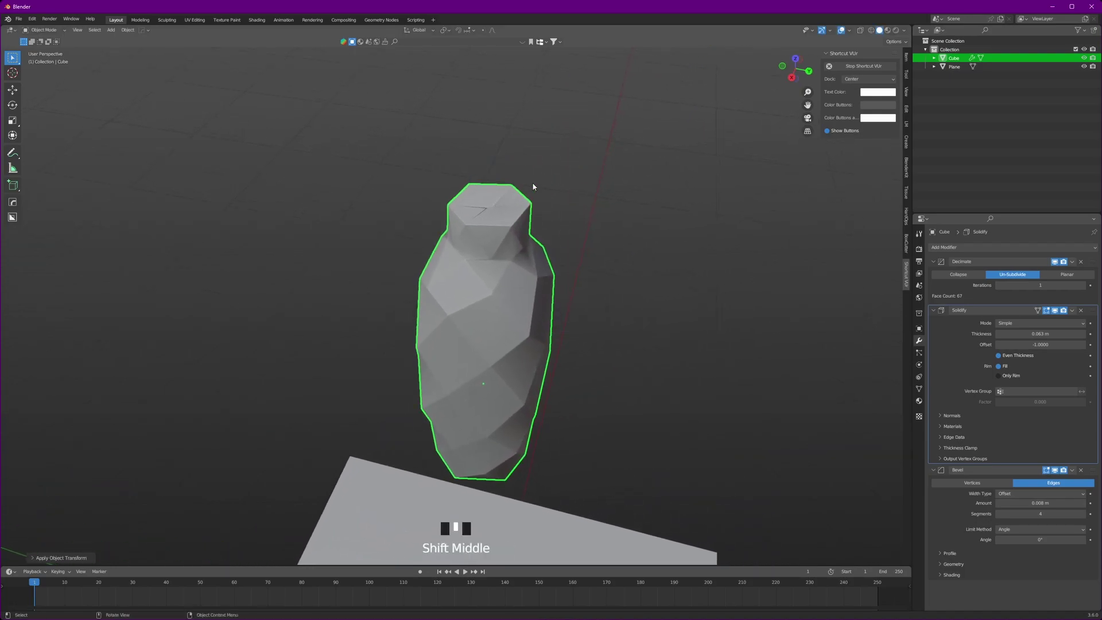
pyautogui.hotkey('ctrl', 'z')
# Deselect the bottle, add a camera at the origin, and move it up along Z by about 0.097 m
pyautogui.scroll(-6, 522, 261)
pyautogui.keyDown('shift'); pyautogui.moveTo(530, 350); pyautogui.dragTo(565, 229, button='middle'); pyautogui.keyUp('shift')
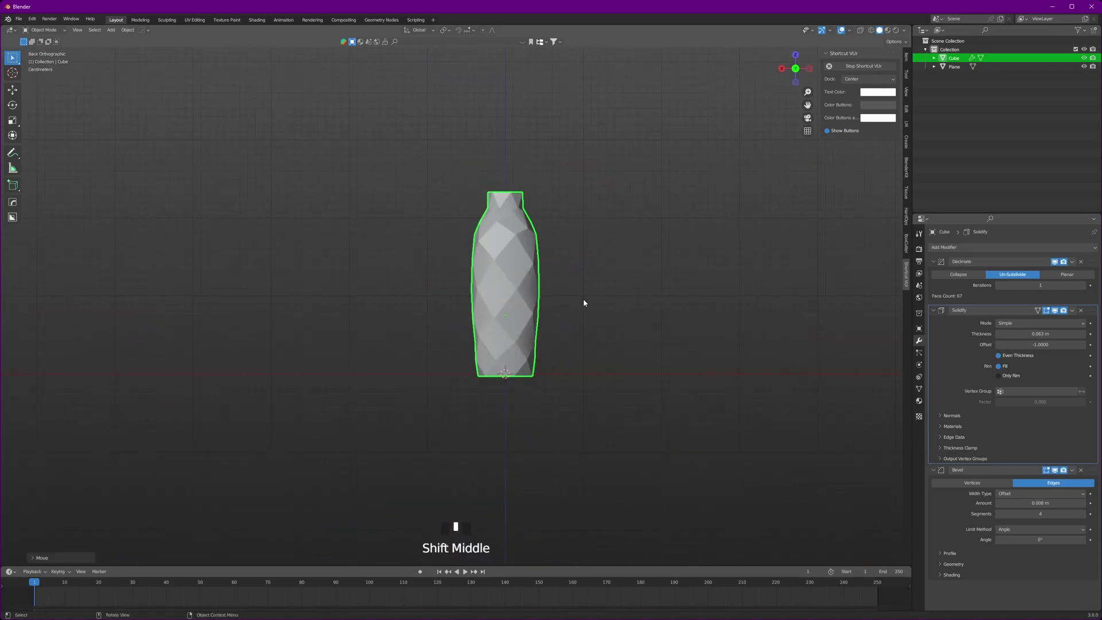
pyautogui.click(614, 280)
pyautogui.hotkey('shift', 'a')
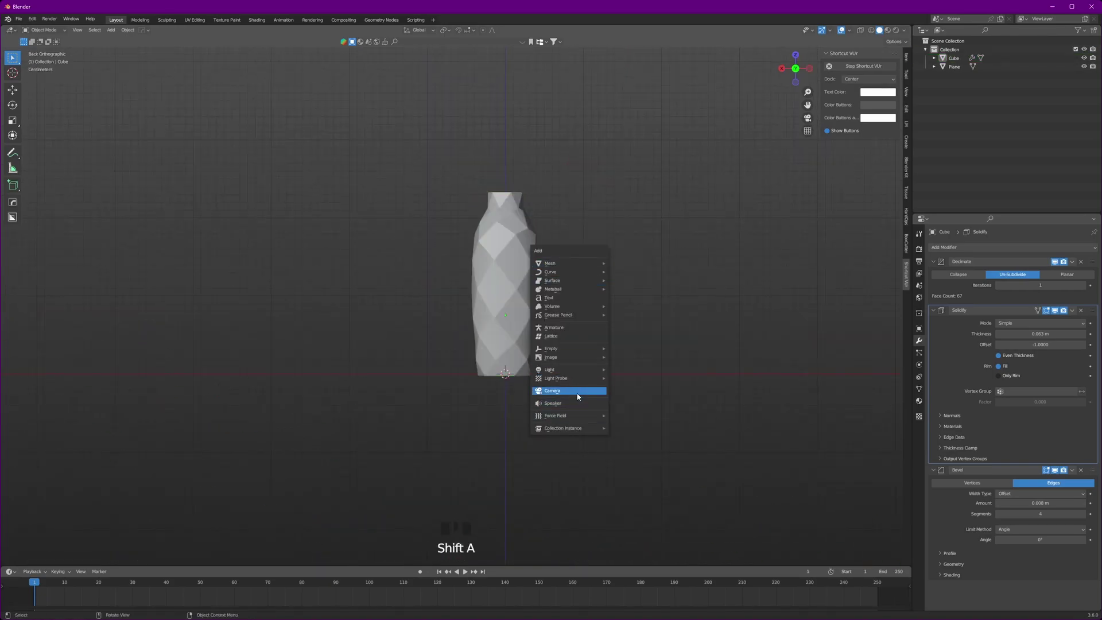
pyautogui.click(575, 395)
pyautogui.scroll(-5, 578, 376)
pyautogui.press('g')
pyautogui.press('z')
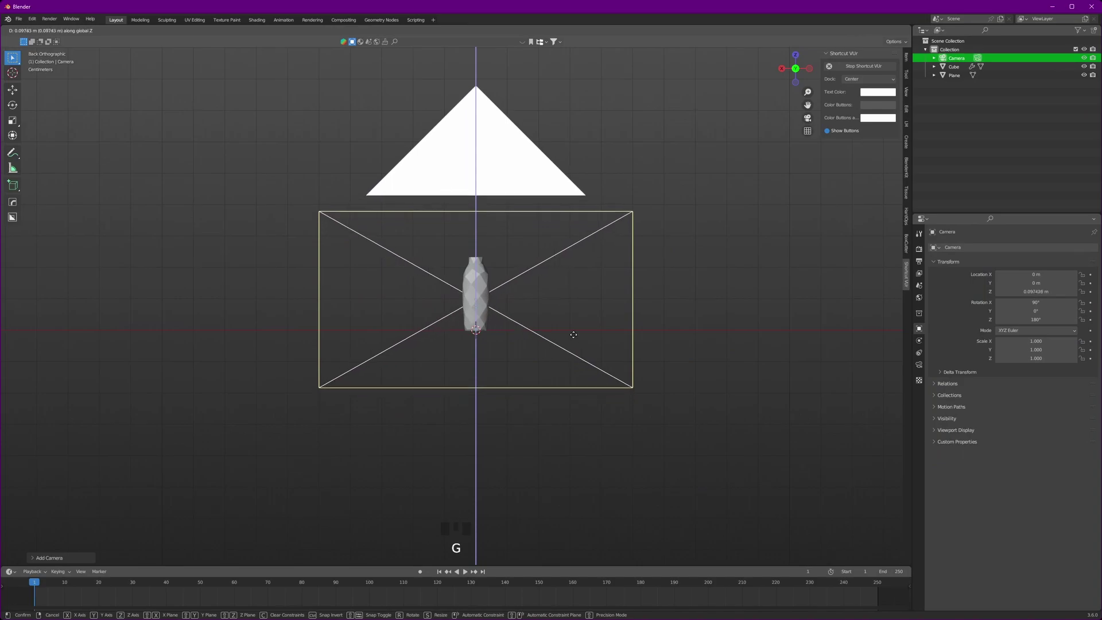
pyautogui.click(573, 334)
# Set the output resolution to 1080 by 1920 px for a portrait frame
pyautogui.click(919, 261)
pyautogui.click(1034, 258)
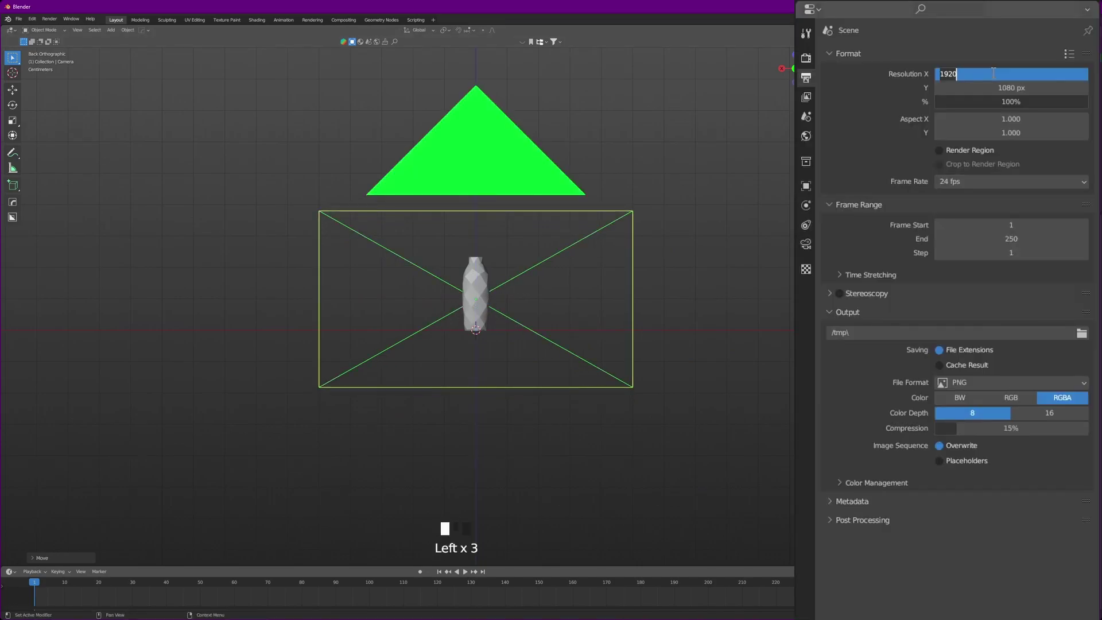
pyautogui.press('Tab')
pyautogui.write('1')
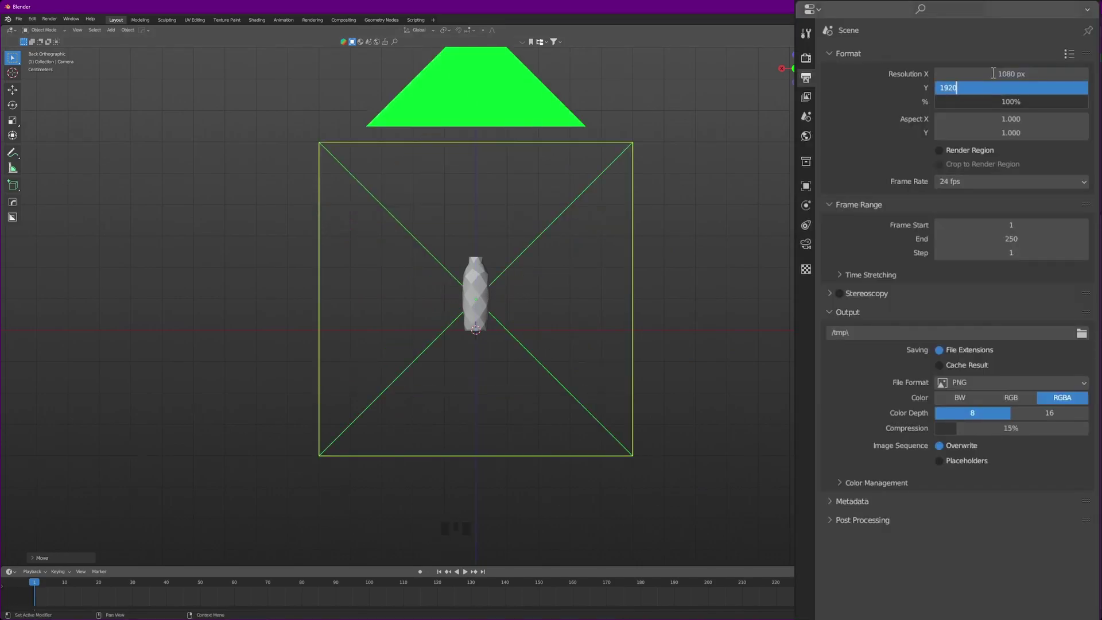
pyautogui.press('Return')
# Look through the camera and move it along Y until the whole bottle fits in the frame
pyautogui.press('KP_0')
pyautogui.press('g')
pyautogui.press('y')
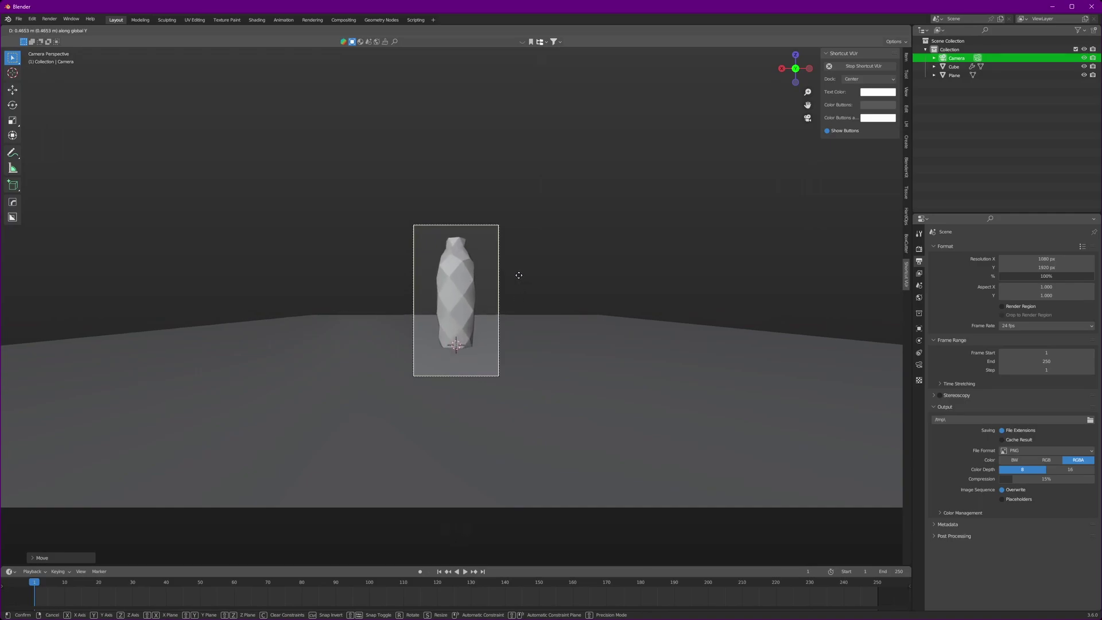
pyautogui.click(519, 295)
# Extrude the ground plane's back edge upward about 1.14 m to form a wall behind the bottle
pyautogui.scroll(-4, 519, 295)
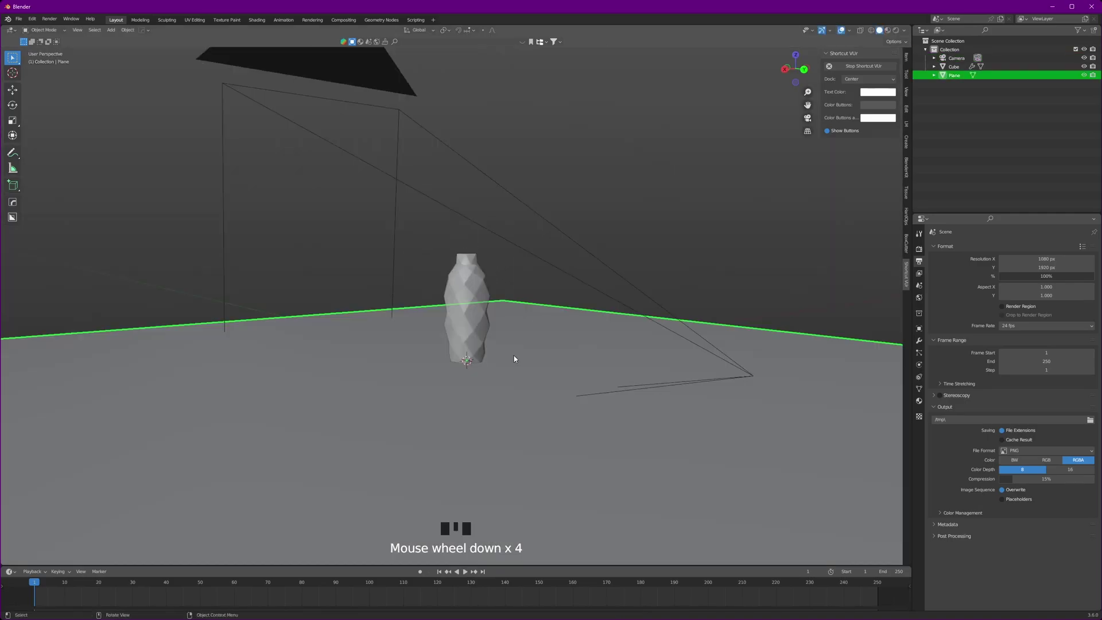
pyautogui.press('Tab')
pyautogui.click(326, 310)
pyautogui.press('e')
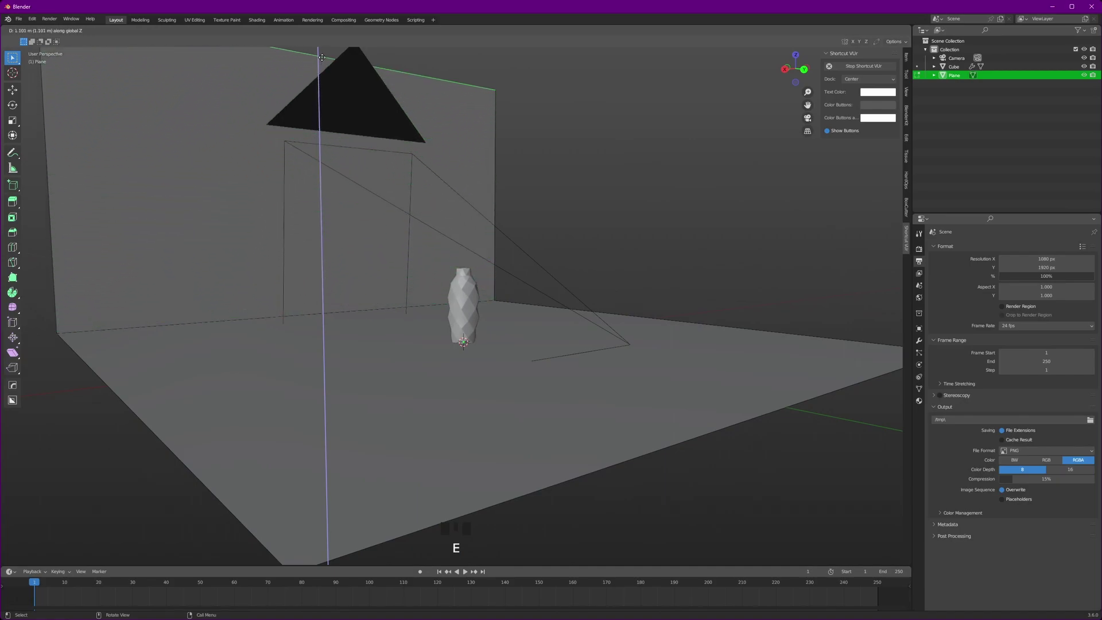
pyautogui.click(323, 48)
# Bevel the edge between floor and wall about 0.5 m wide with 10 segments, and leave mesh editing
pyautogui.keyDown('alt'); pyautogui.click(342, 308); pyautogui.keyUp('alt')
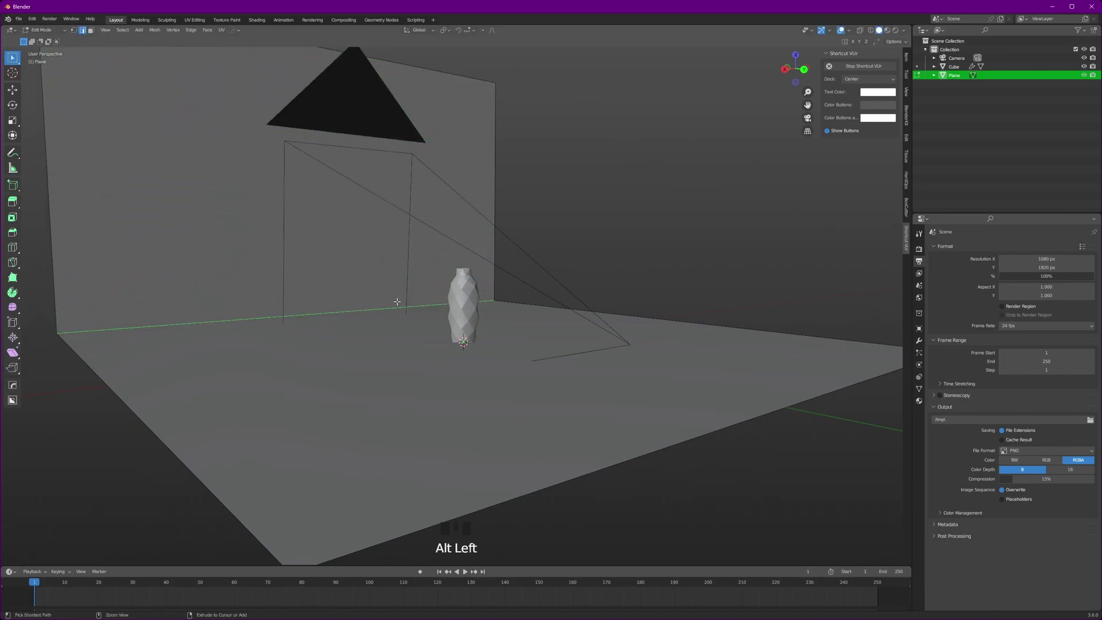
pyautogui.hotkey('ctrl', 'b')
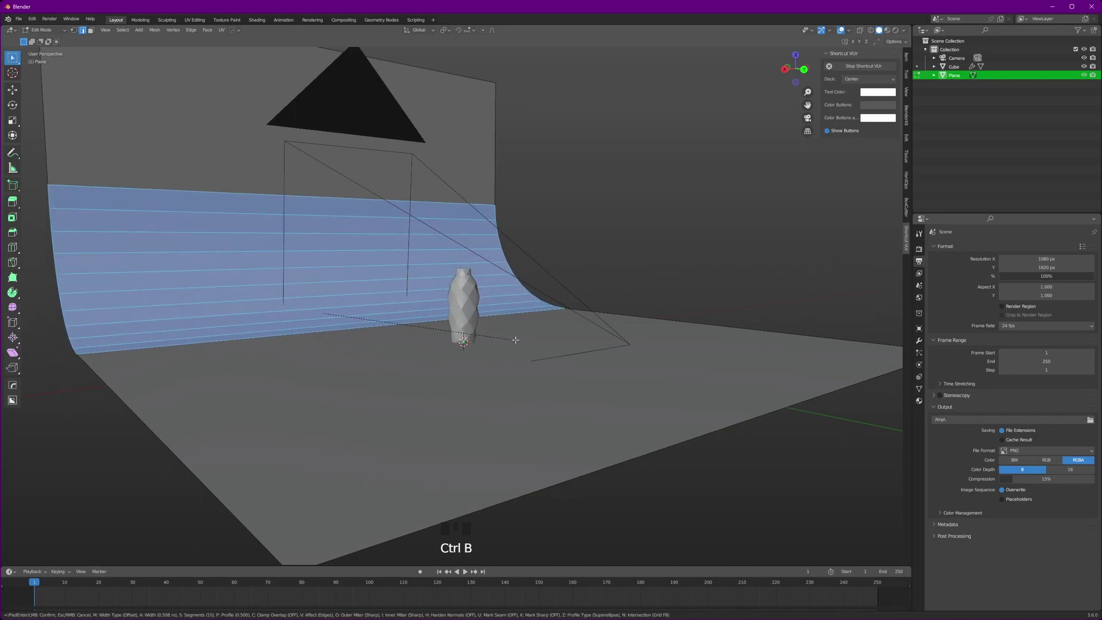
pyautogui.click(512, 339)
pyautogui.moveTo(383, 361); pyautogui.dragTo(376, 367, button='middle')
pyautogui.press('Tab')
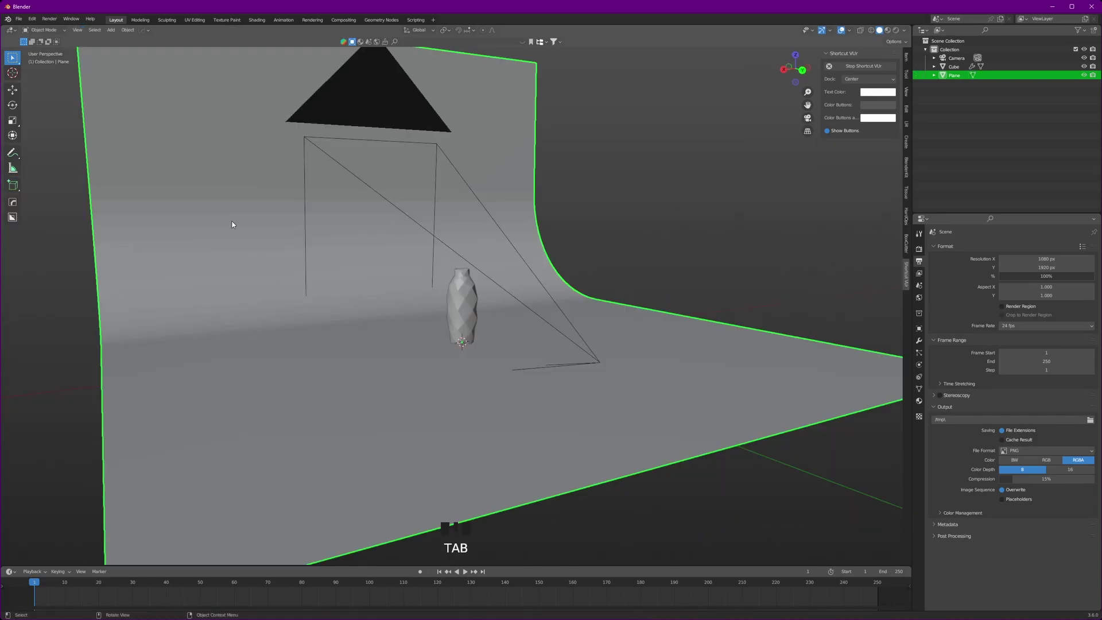
# Apply smooth shading to the curved backdrop
pyautogui.rightClick(233, 224)
pyautogui.click(233, 222)
pyautogui.moveTo(492, 300); pyautogui.dragTo(497, 305, button='middle')
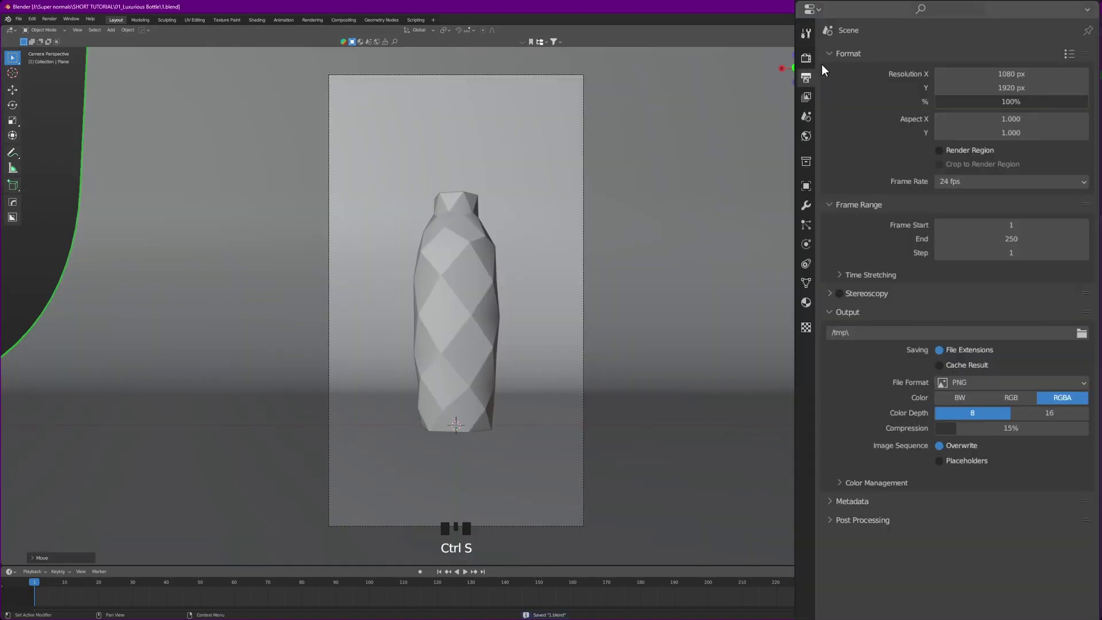
# Set the render engine to Cycles with GPU Compute as the device
pyautogui.click(919, 249)
pyautogui.click(1024, 245)
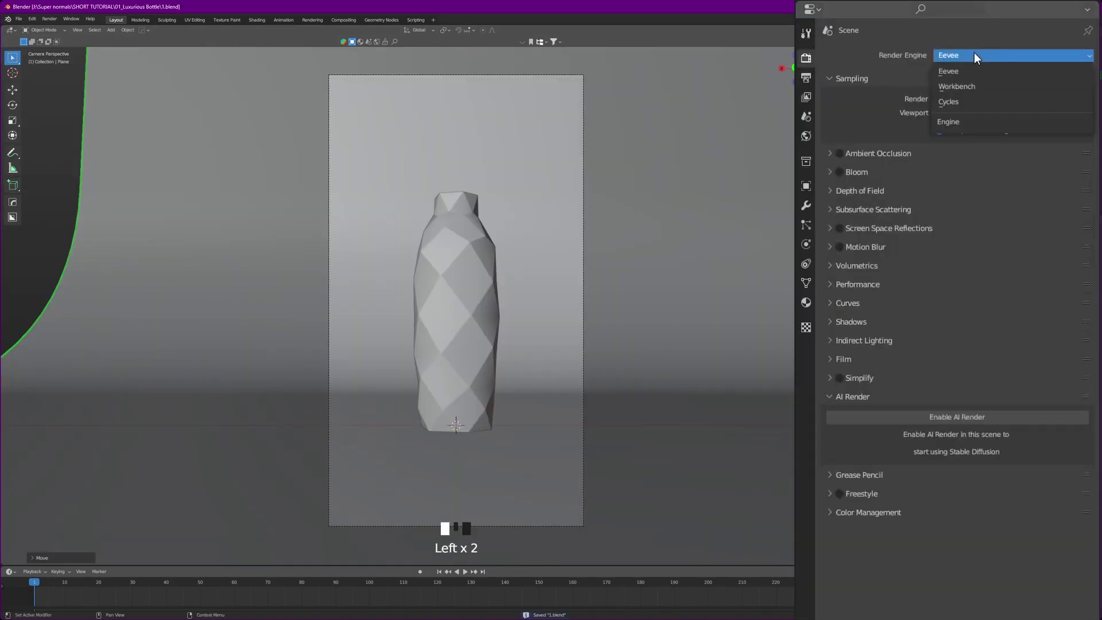
pyautogui.click(963, 101)
pyautogui.click(976, 90)
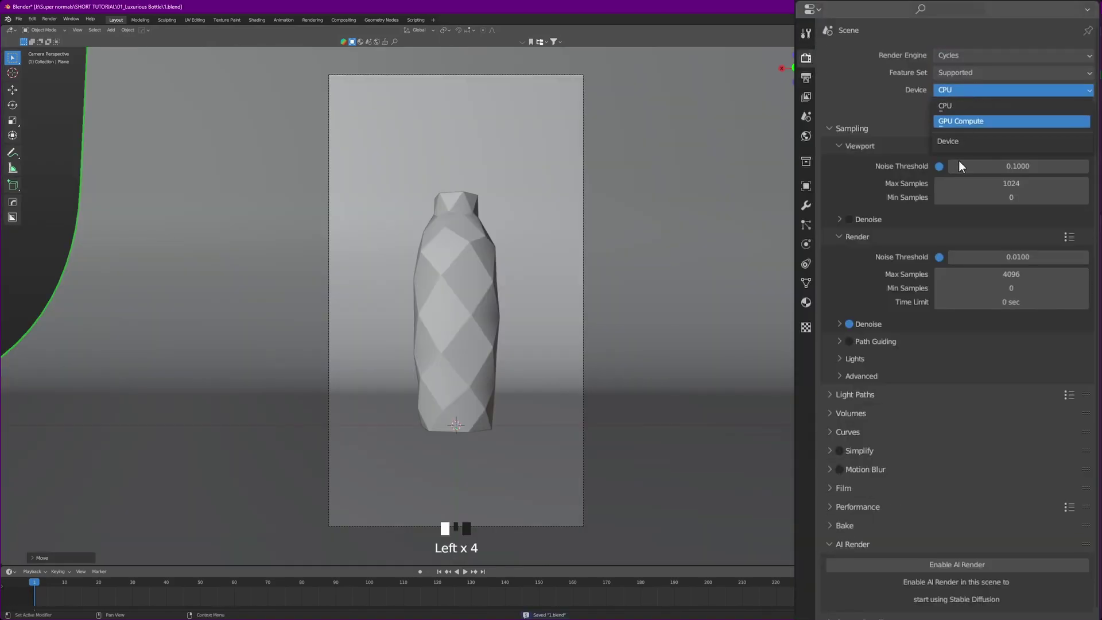
pyautogui.click(968, 122)
# In the rendered view, add an area light and raise it along Z above the bottle
pyautogui.click(451, 269)
pyautogui.scroll(-1, 526, 315)
pyautogui.hotkey('shift', 'a')
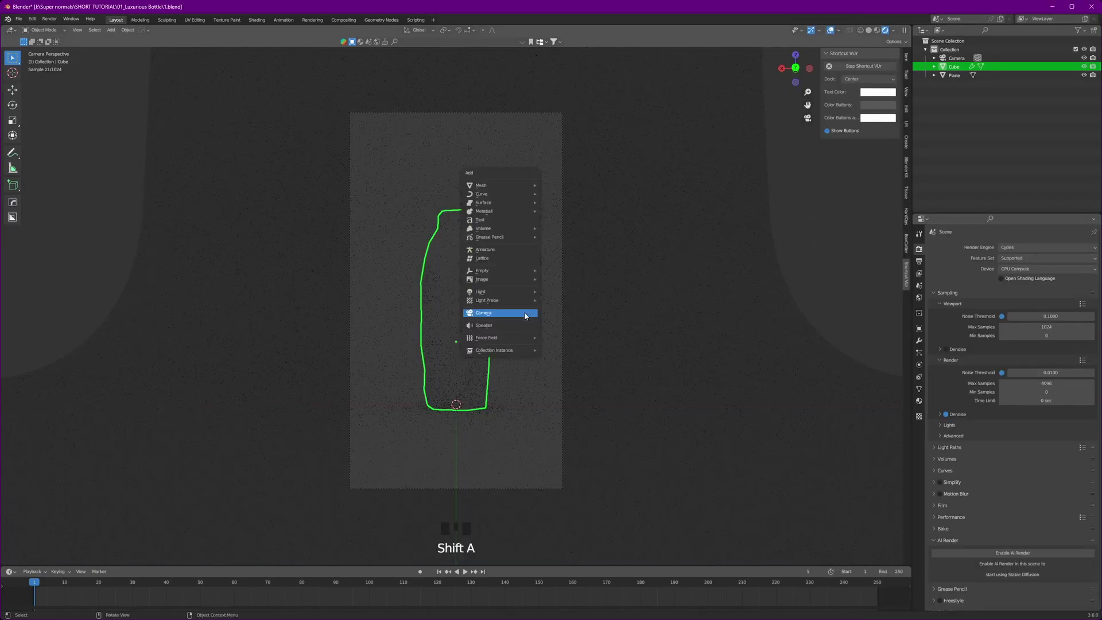
pyautogui.click(558, 319)
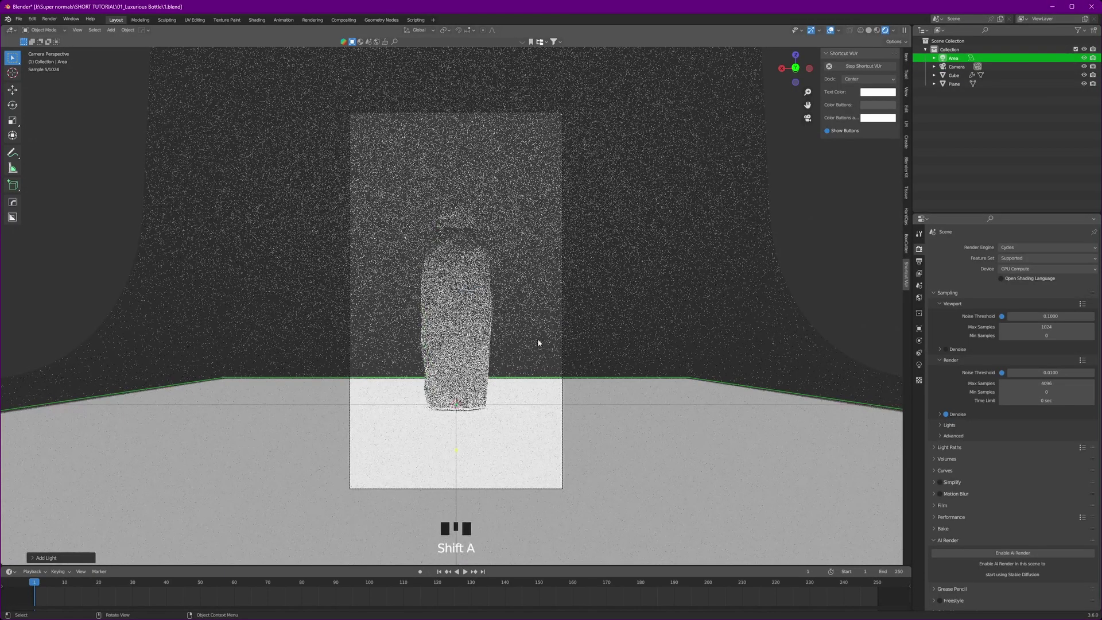
pyautogui.scroll(-5, 511, 398)
pyautogui.press('g')
pyautogui.press('z')
pyautogui.click(519, 166)
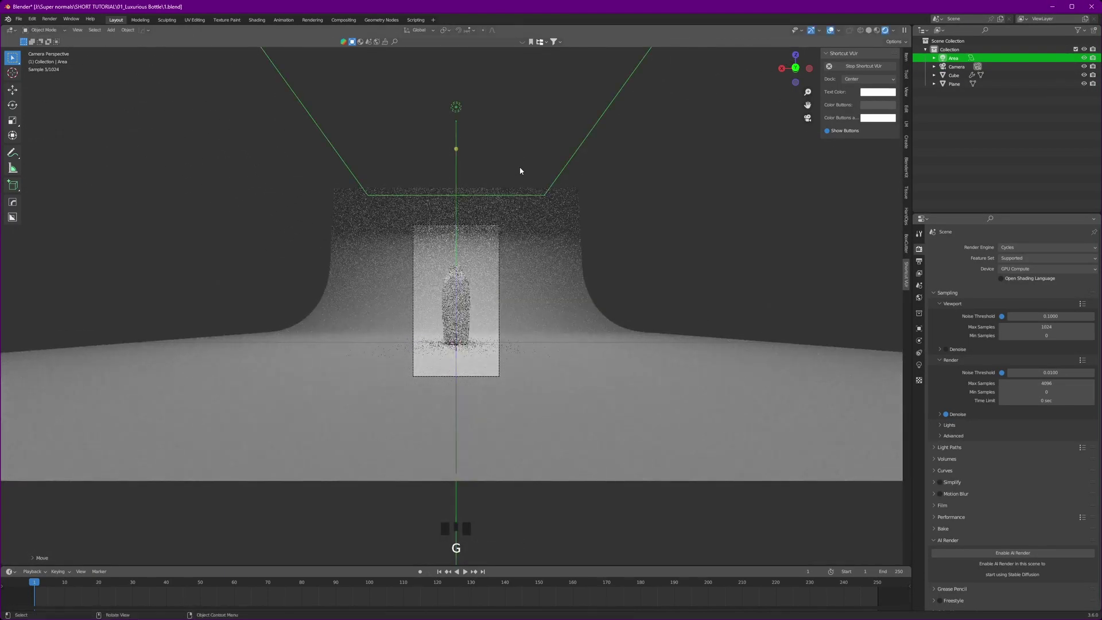
# Give the bottle a new material with Transmission 1.000 and Roughness about 0.207
pyautogui.scroll(4, 544, 281)
pyautogui.click(533, 269)
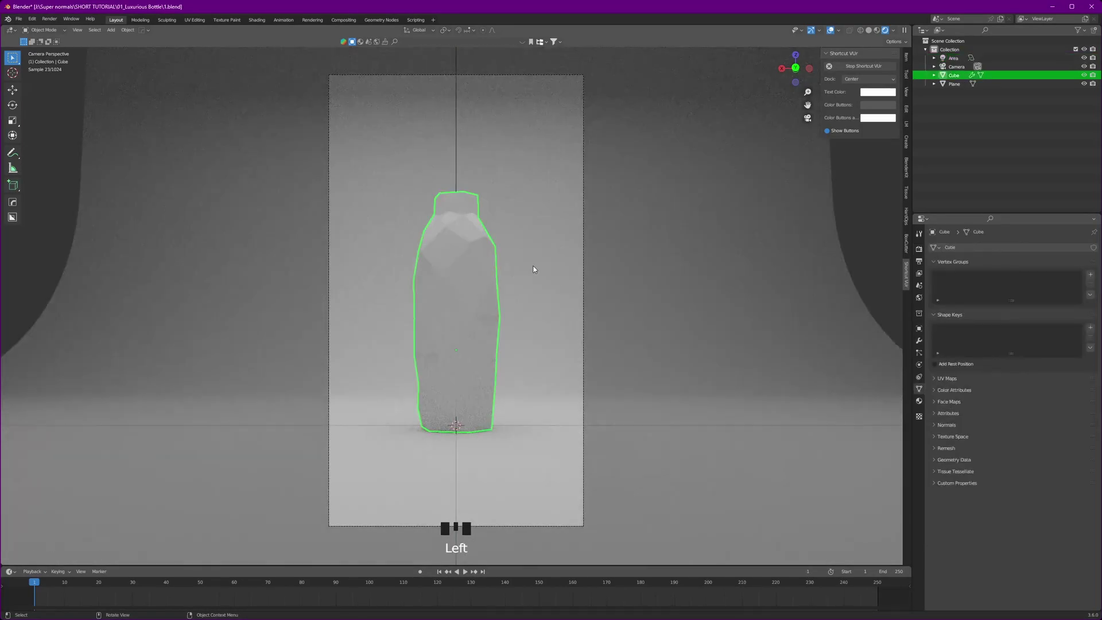
pyautogui.click(919, 401)
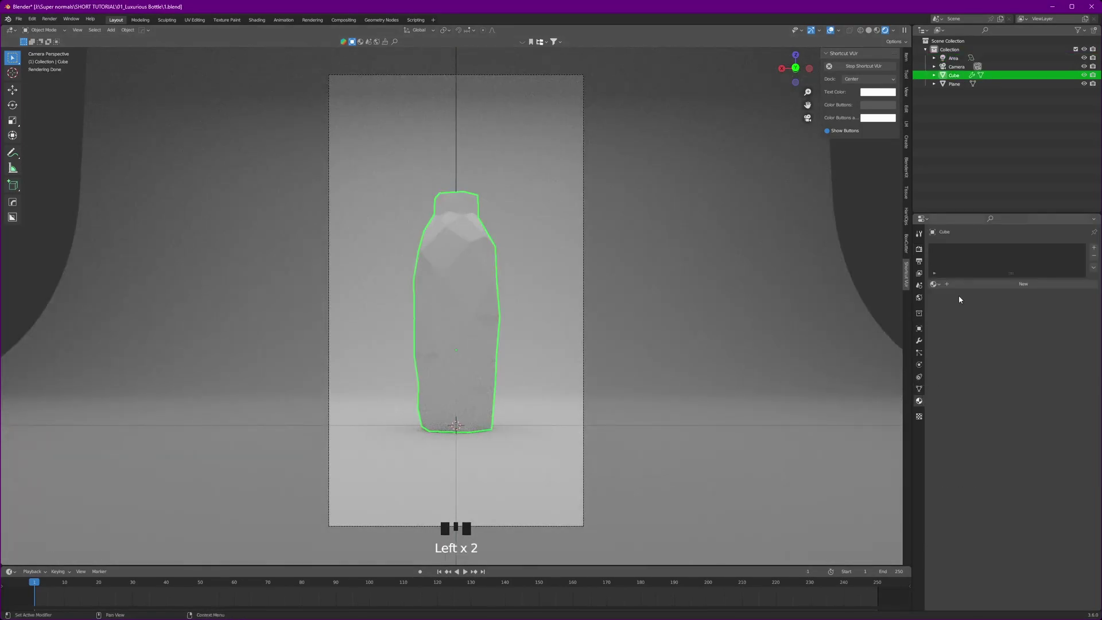
pyautogui.click(1005, 283)
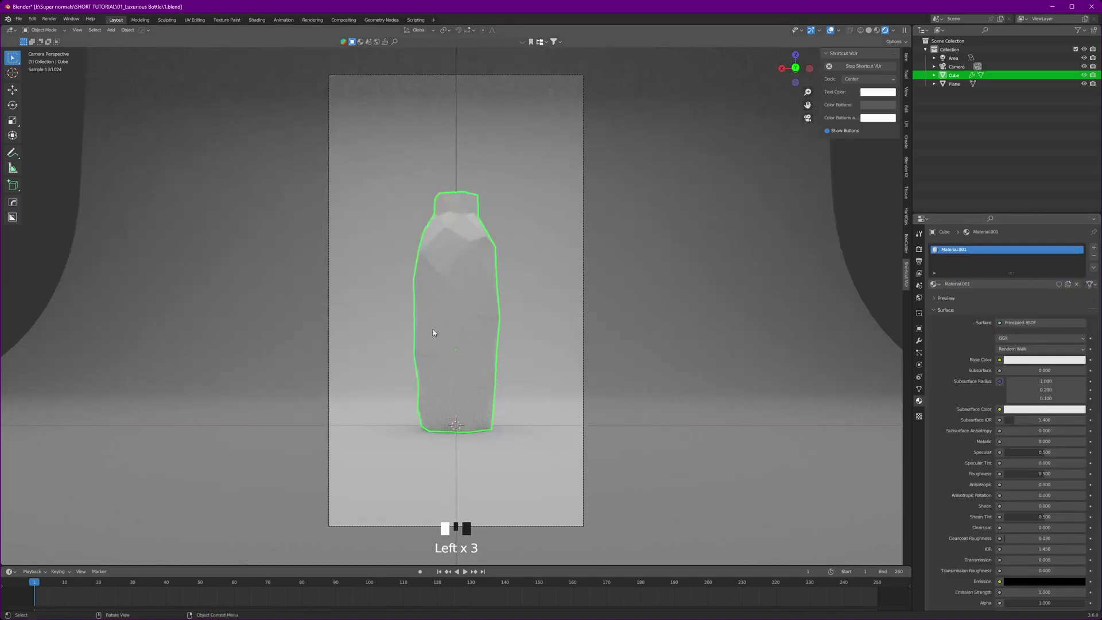
pyautogui.scroll(-5, 1009, 485)
pyautogui.moveTo(1007, 477); pyautogui.dragTo(1087, 476)
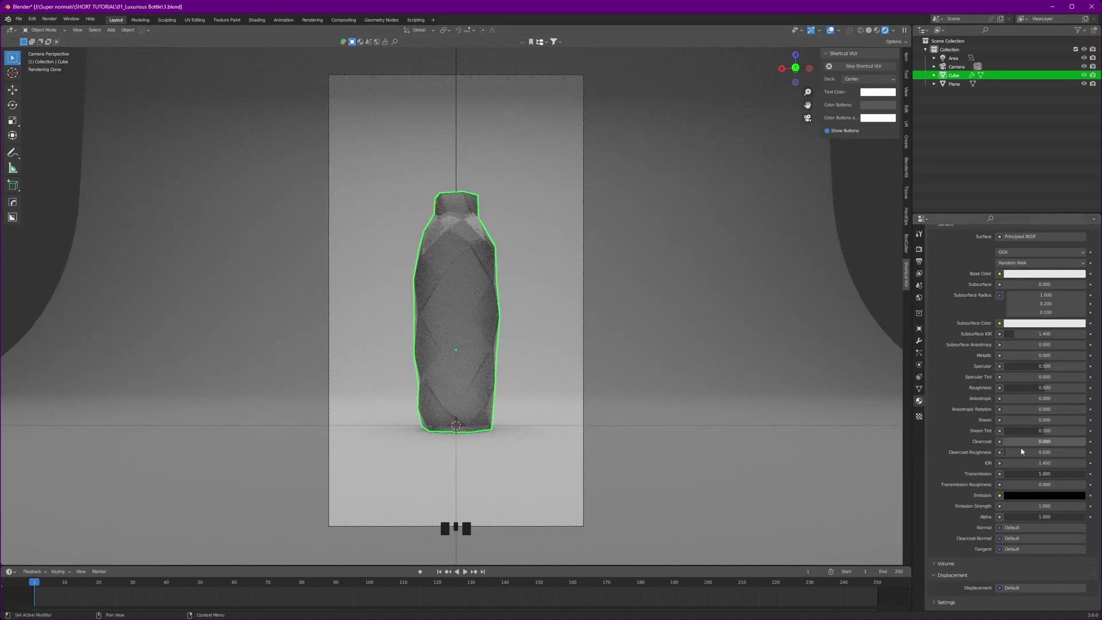
pyautogui.moveTo(1045, 387); pyautogui.dragTo(1020, 387)
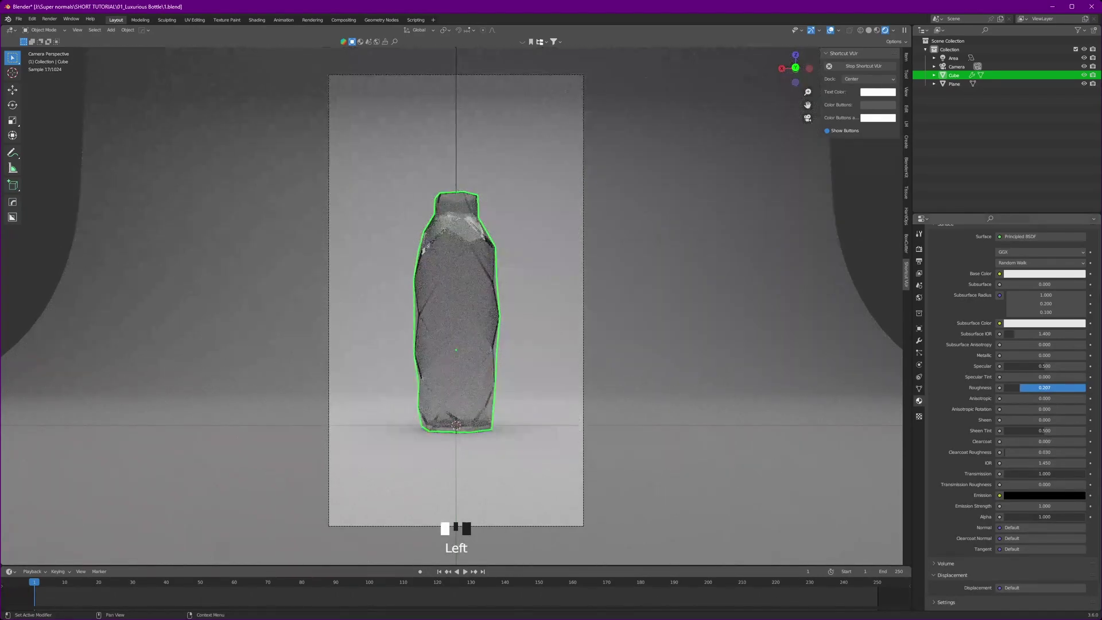
# Set the bottle material's base color to turquoise and its Solidify thickness to 0.057 m
pyautogui.scroll(4, 1031, 325)
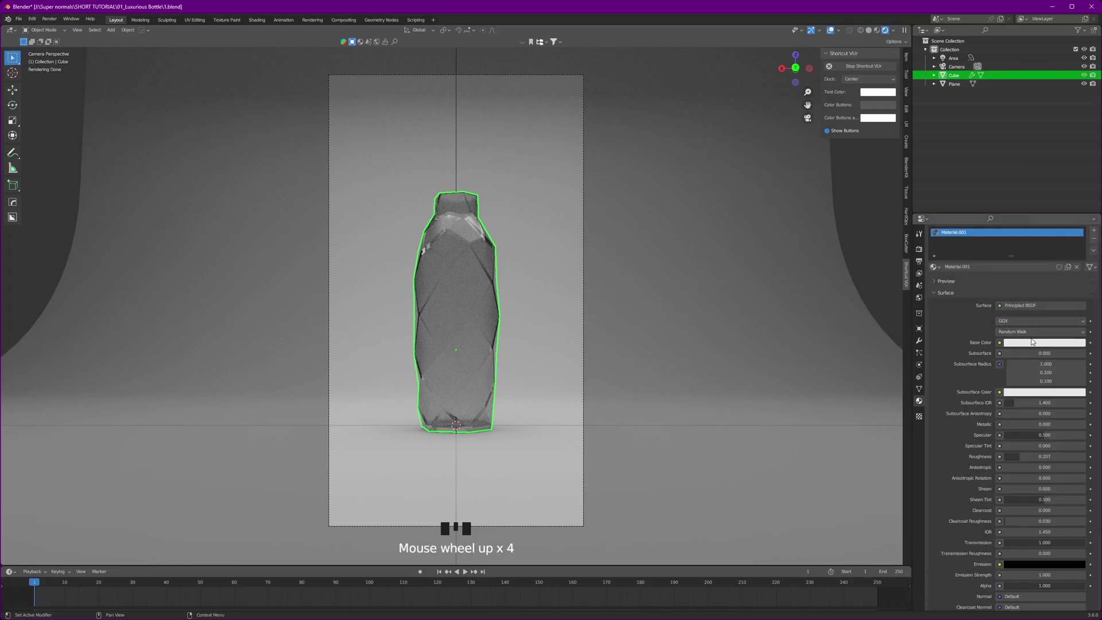
pyautogui.click(1031, 343)
pyautogui.moveTo(1041, 251); pyautogui.dragTo(1041, 237)
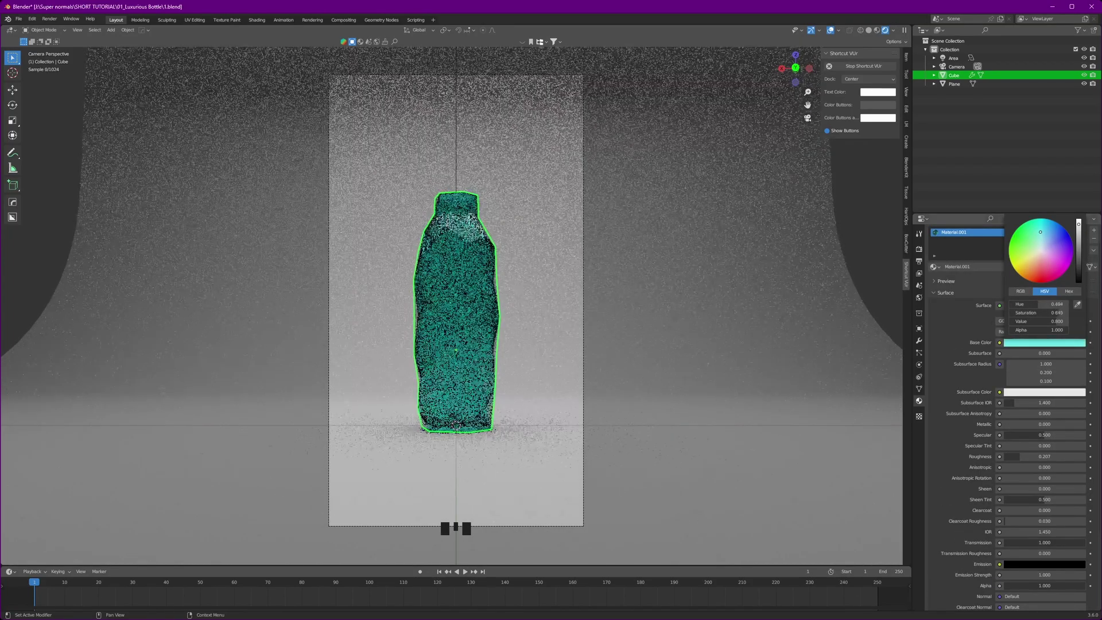
pyautogui.click(919, 341)
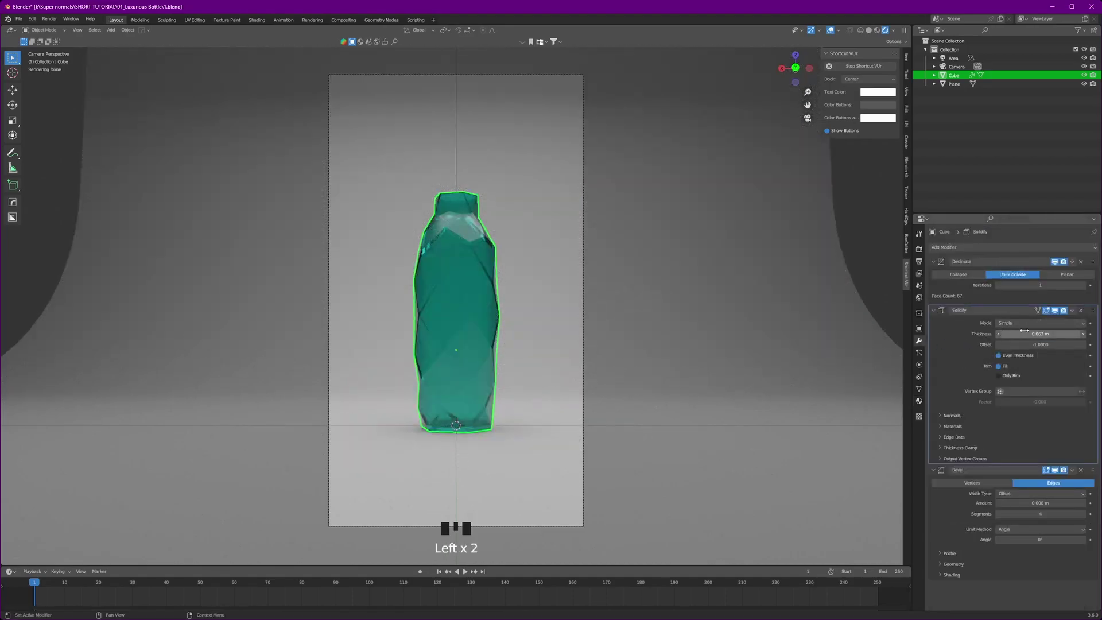
pyautogui.keyDown('shift'); pyautogui.moveTo(1024, 331); pyautogui.dragTo(1015, 331); pyautogui.keyUp('shift')
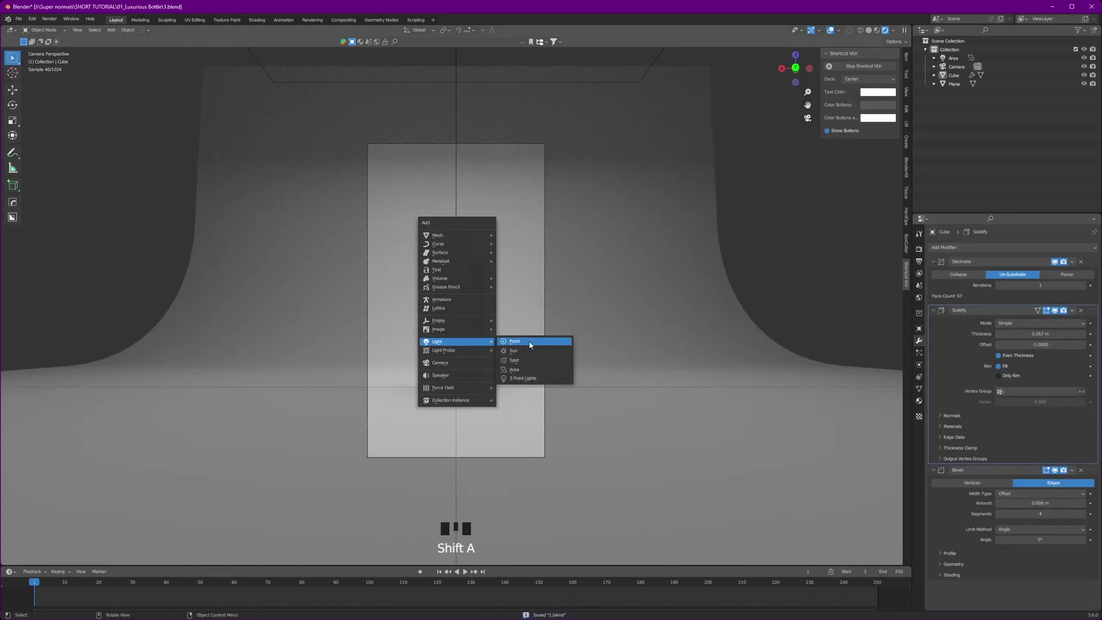
# Add a second area light and move it above and behind the bottle
pyautogui.click(522, 374)
pyautogui.scroll(-5, 519, 378)
pyautogui.moveTo(519, 377); pyautogui.dragTo(632, 348, button='middle')
pyautogui.press('g')
pyautogui.press('g')
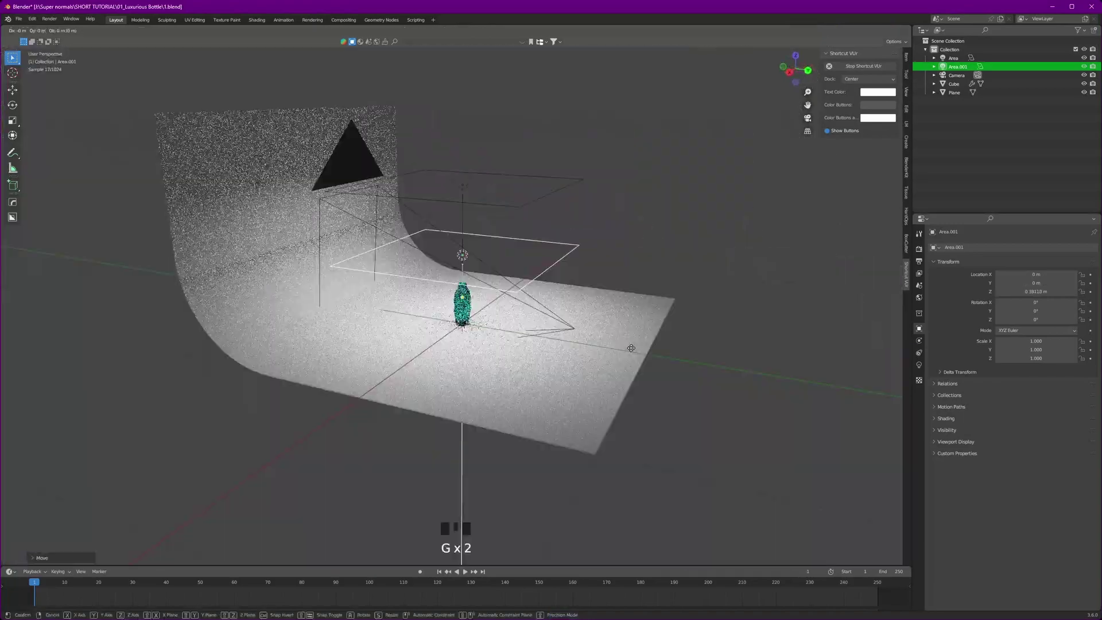
pyautogui.middleClick(609, 344)
pyautogui.click(540, 332)
# Tilt the second area light about 43° around X toward the bottle, adjust its position, and scale it down
pyautogui.press('r')
pyautogui.middleClick(566, 370)
pyautogui.click(535, 367)
pyautogui.press('g')
pyautogui.click(521, 328)
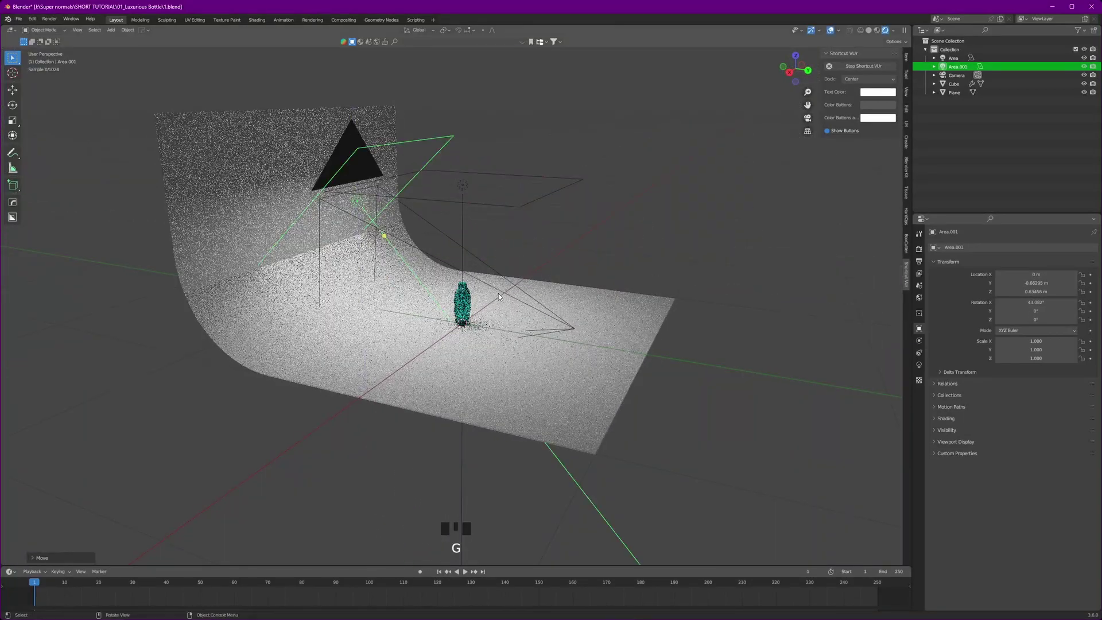
pyautogui.press('s')
pyautogui.click(462, 281)
# Select the overhead area light and raise it higher along Z
pyautogui.click(519, 207)
pyautogui.press('g')
pyautogui.middleClick(521, 224)
pyautogui.click(522, 141)
# Select the curved backdrop and move it back along Y by about 0.65 m
pyautogui.click(580, 310)
pyautogui.press('g')
pyautogui.middleClick(568, 307)
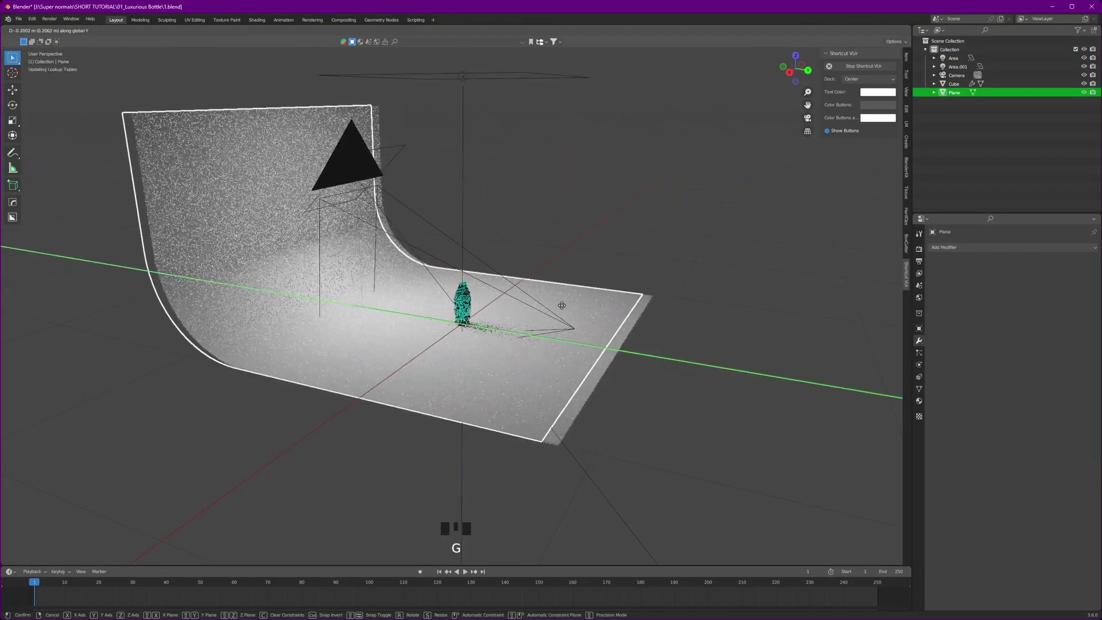
pyautogui.click(491, 300)
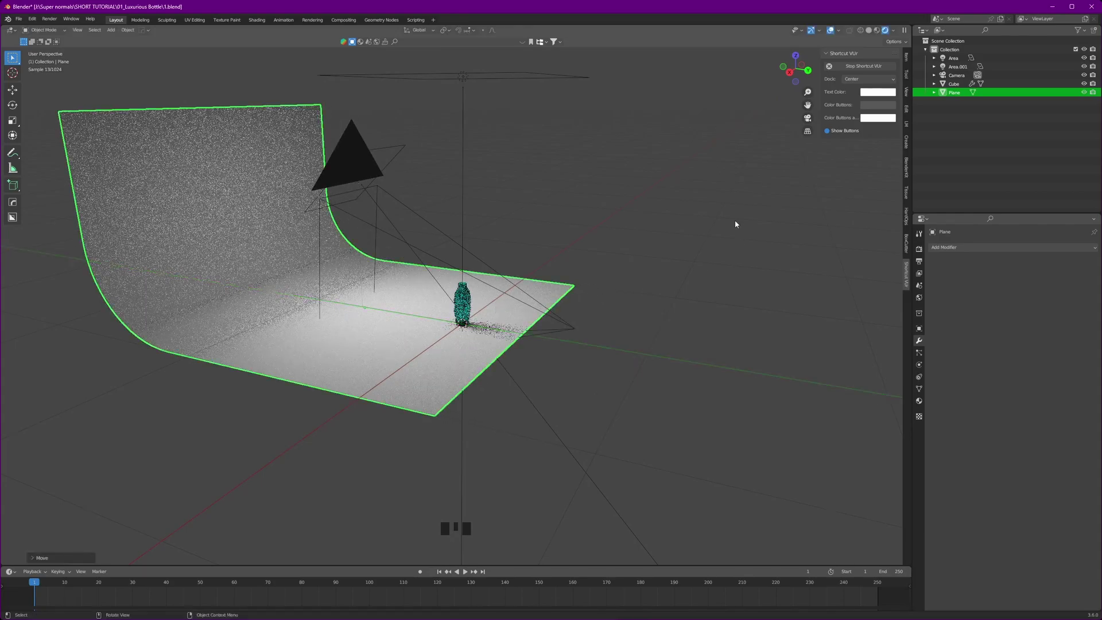
# Look through the camera and split the viewport into two side-by-side 3D views, framing the bottle
pyautogui.click(806, 118)
pyautogui.scroll(5, 807, 117)
pyautogui.moveTo(908, 27); pyautogui.dragTo(575, 95)
pyautogui.scroll(4, 345, 340)
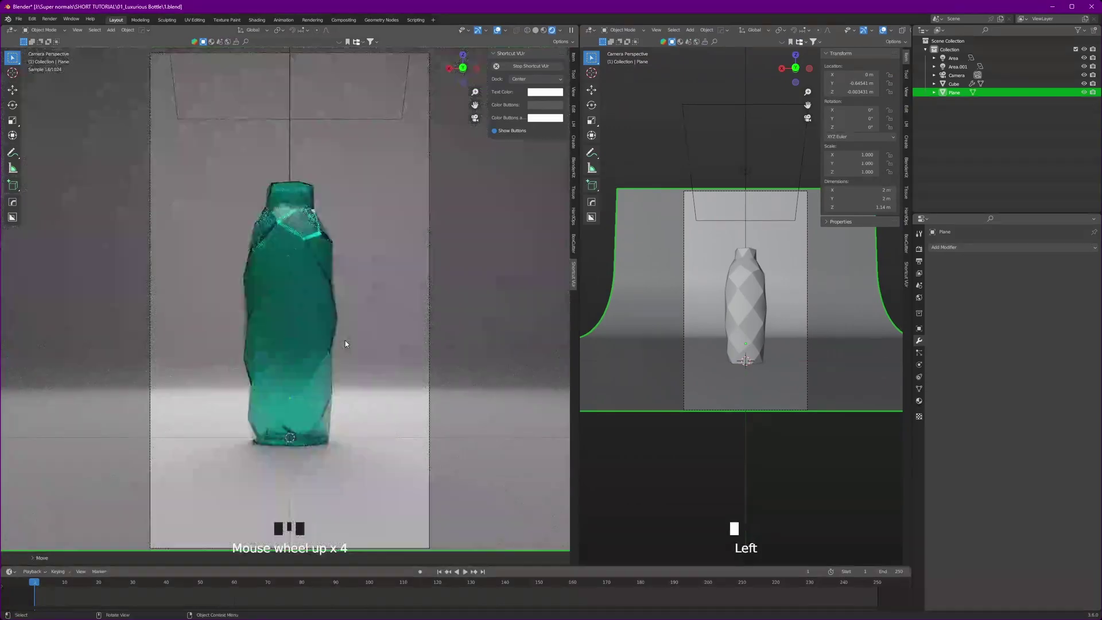
pyautogui.scroll(-2, 345, 340)
pyautogui.click(919, 249)
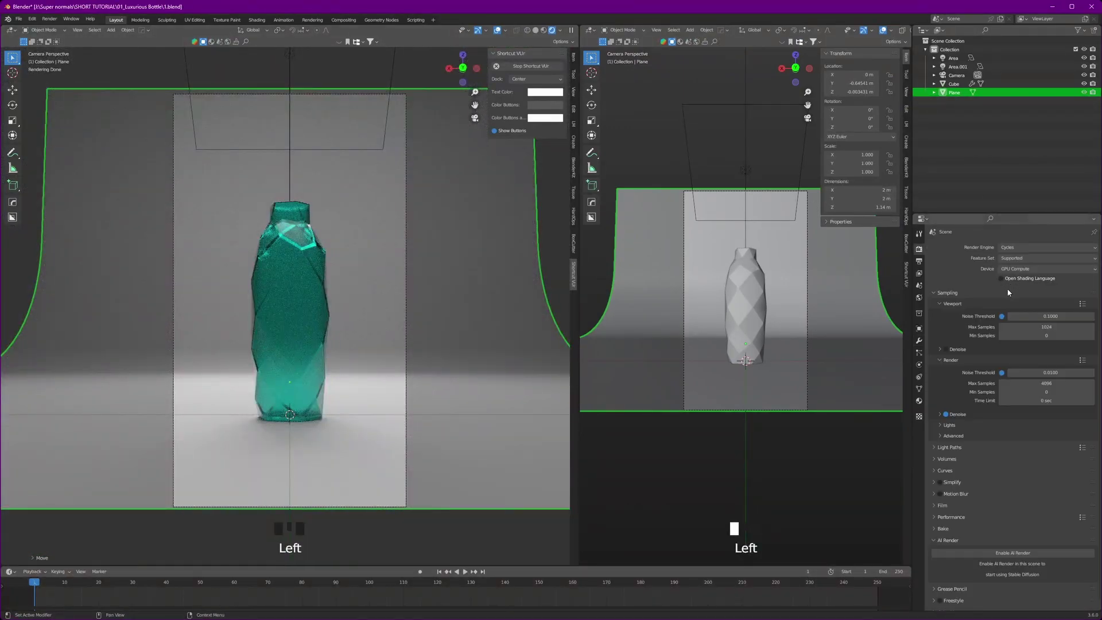
pyautogui.click(919, 262)
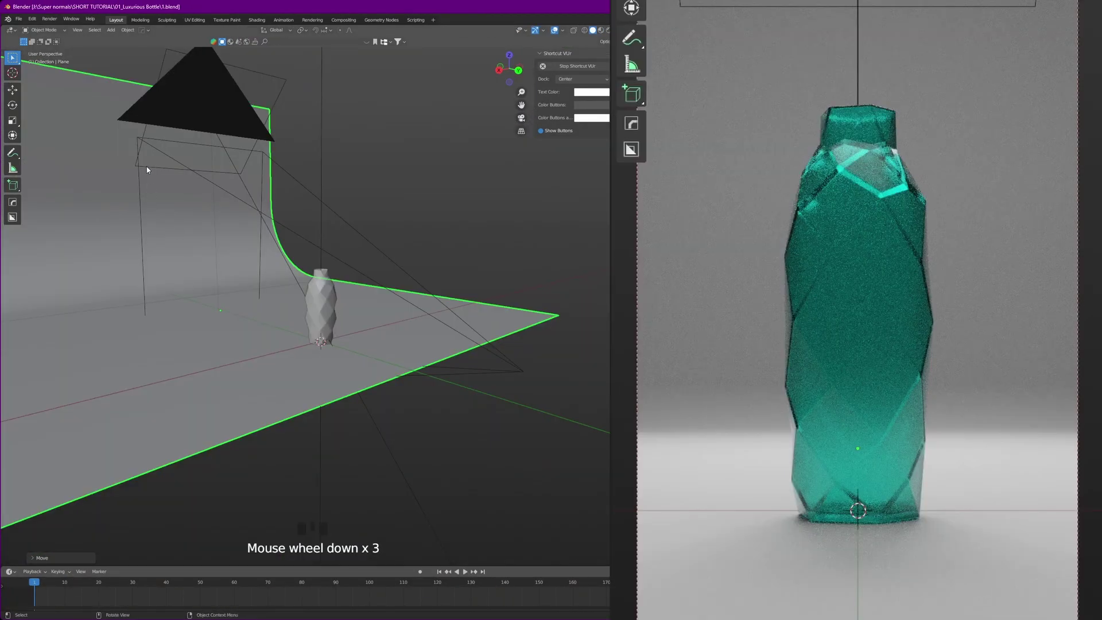
# Select the area light behind the bottle and lower it along Z
pyautogui.click(142, 148)
pyautogui.moveTo(159, 185); pyautogui.dragTo(193, 198, button='middle')
pyautogui.press('g')
pyautogui.press('z')
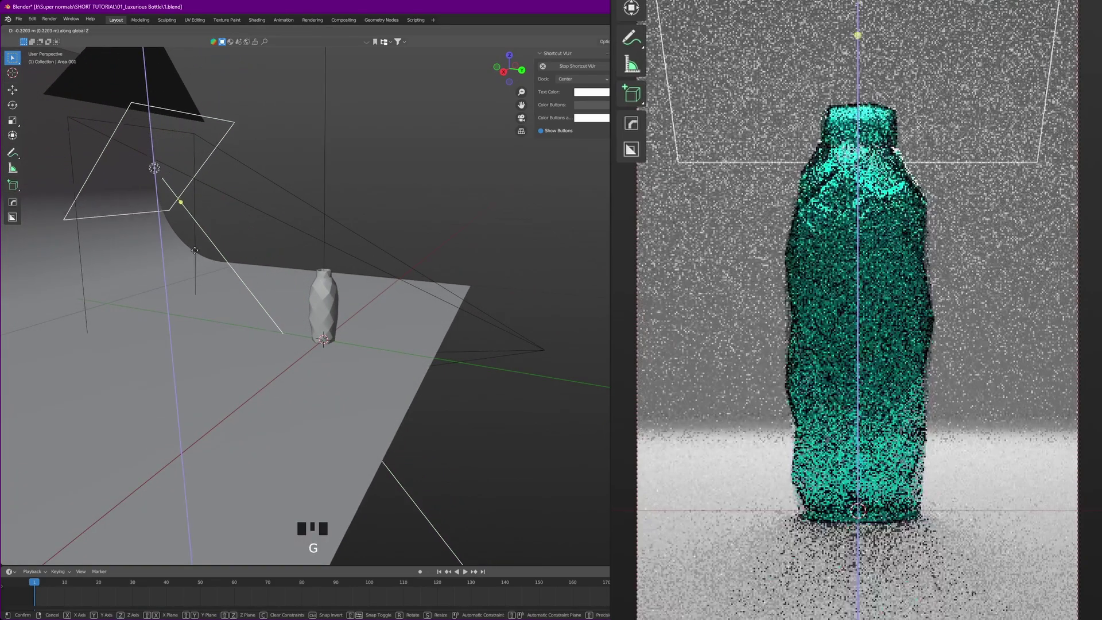
pyautogui.click(199, 267)
# Rotate the area light behind the bottle around X to face the bottle more directly and scale it up
pyautogui.press('r')
pyautogui.press('y')
pyautogui.press('x')
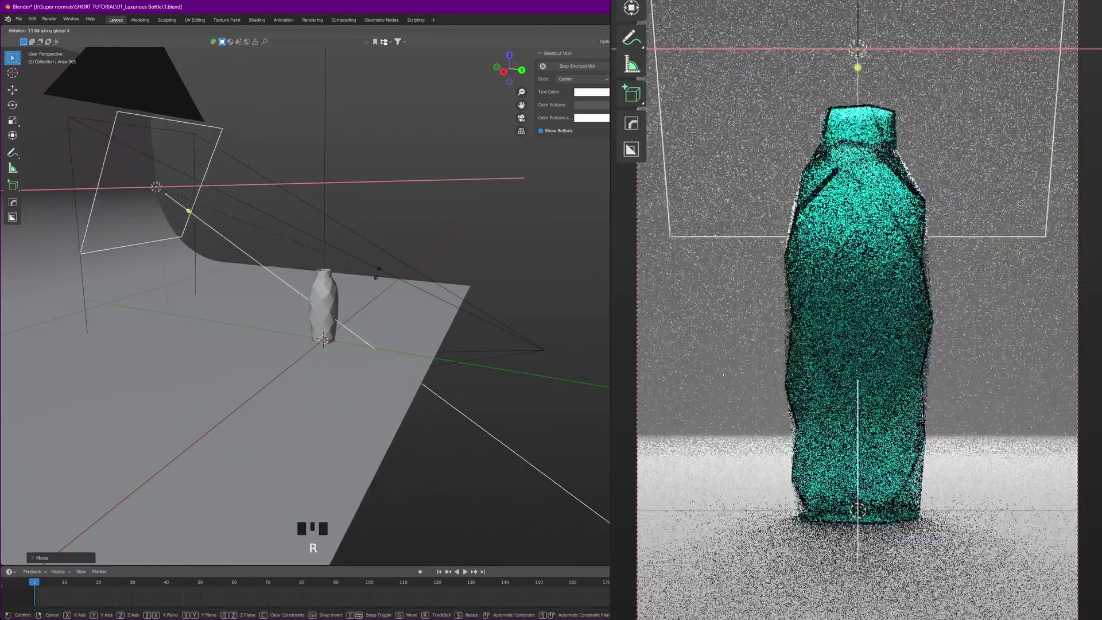
pyautogui.press('s')
pyautogui.click(410, 300)
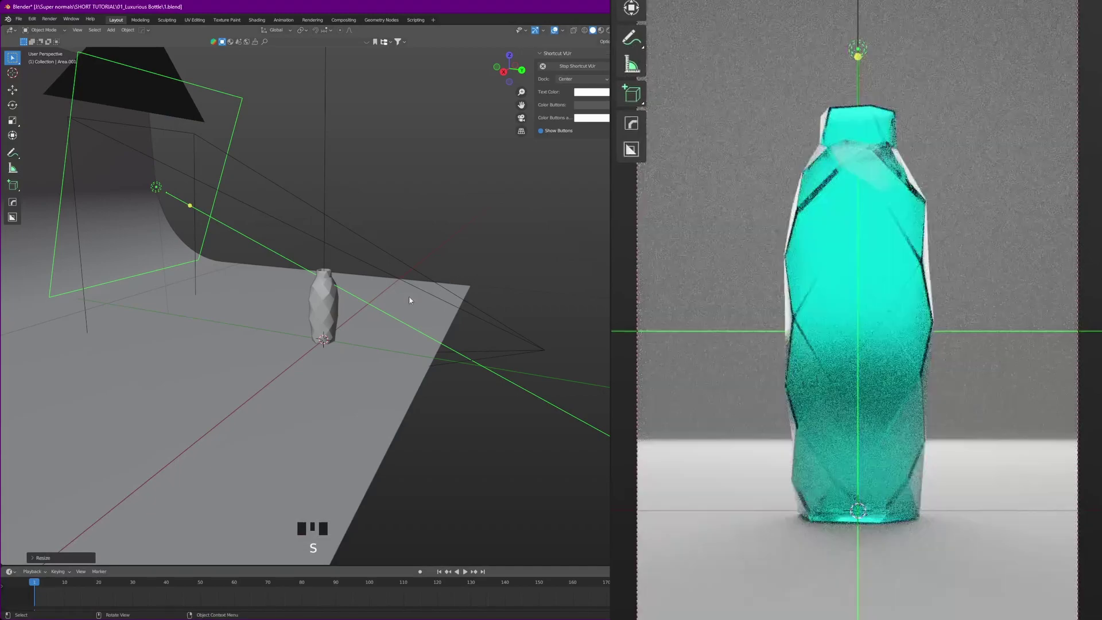
# Lower the area light behind the bottle along Z and level it so it points horizontally at the bottle
pyautogui.press('g')
pyautogui.press('z')
pyautogui.click(378, 325)
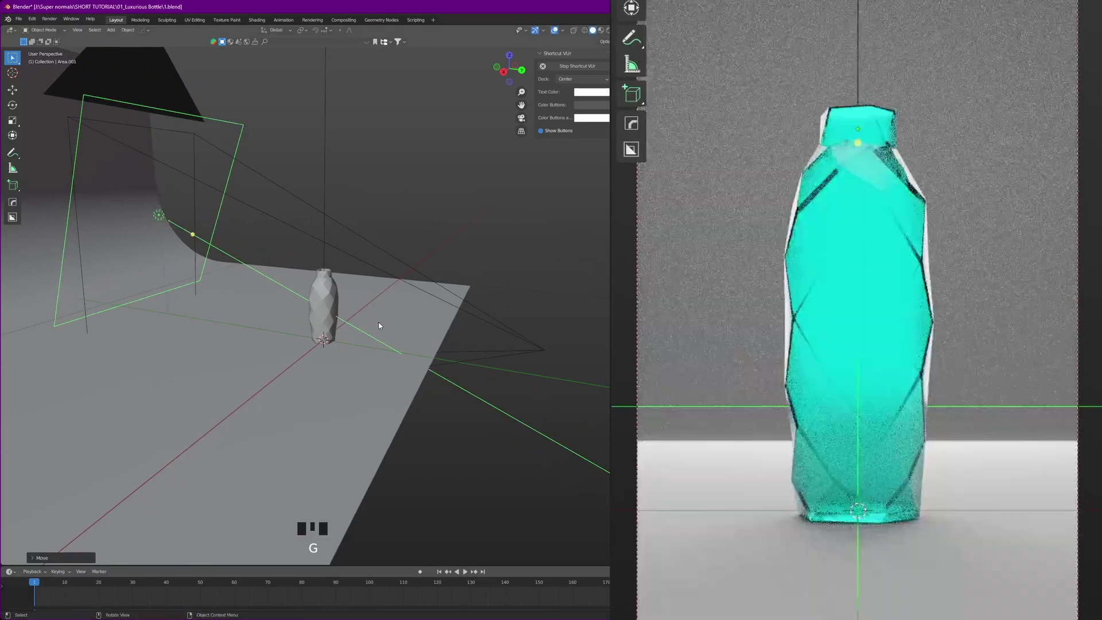
pyautogui.press('g')
pyautogui.press('x')
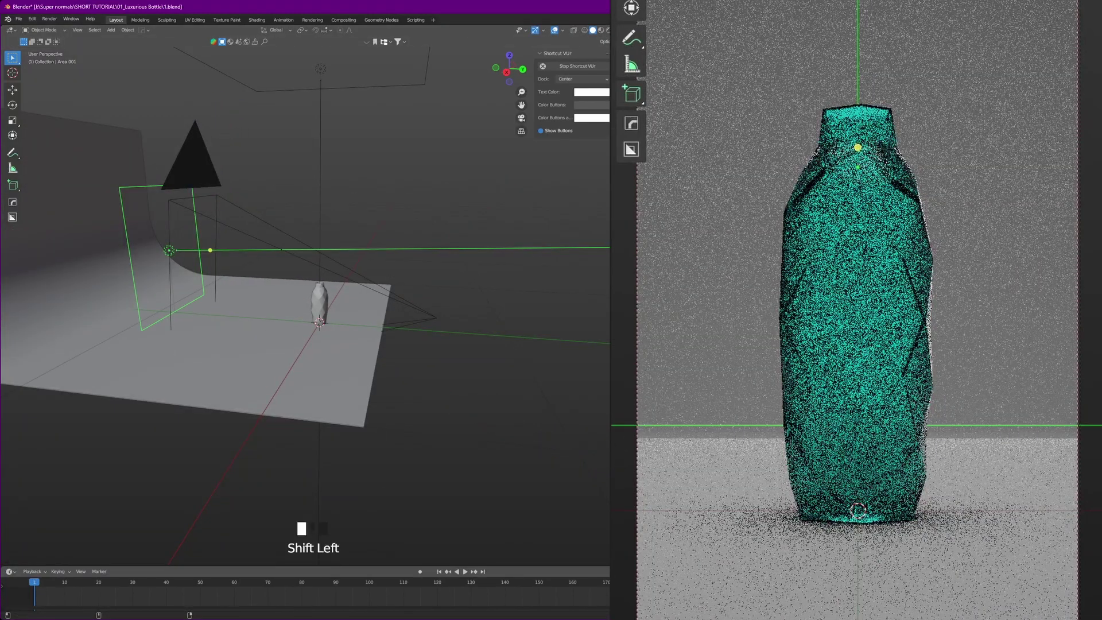
pyautogui.scroll(2, 172, 313)
pyautogui.keyDown('shift'); pyautogui.moveTo(172, 313); pyautogui.dragTo(332, 334, button='middle'); pyautogui.keyUp('shift')
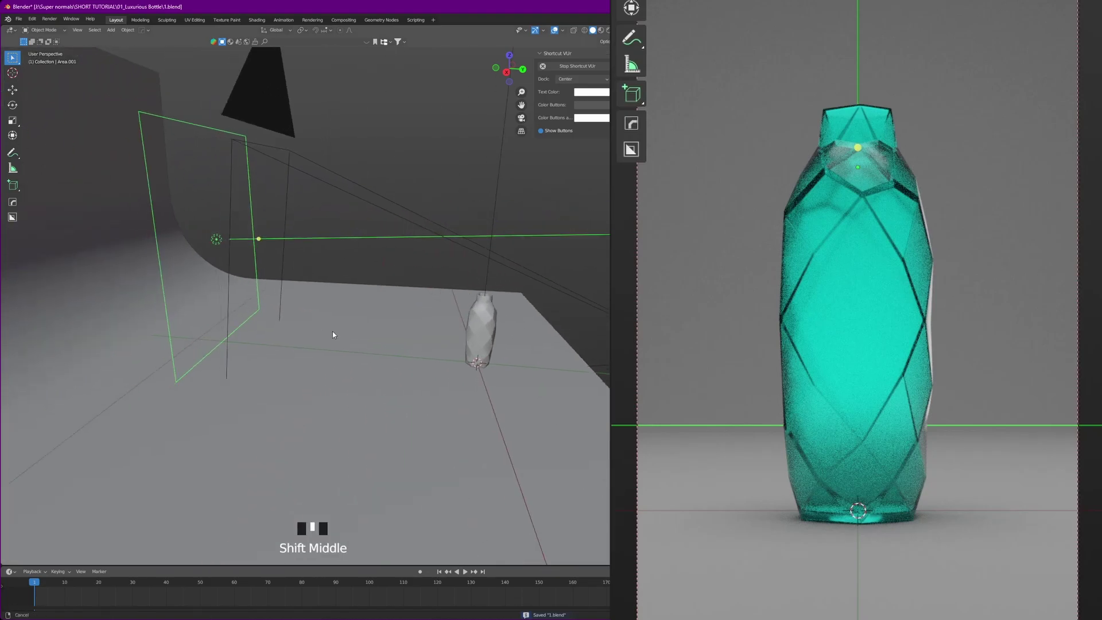
pyautogui.scroll(3, 293, 349)
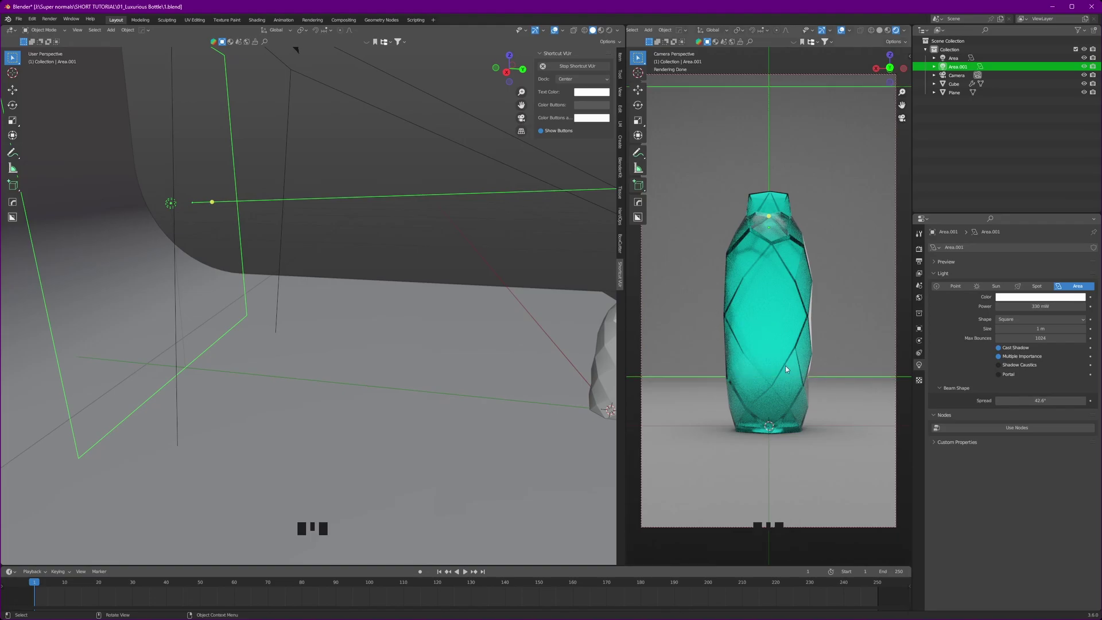
# Select the curved backdrop, add a new material and set its base color to a pale teal with hue 0.500
pyautogui.scroll(-2, 811, 318)
pyautogui.click(866, 295)
pyautogui.scroll(3, 841, 279)
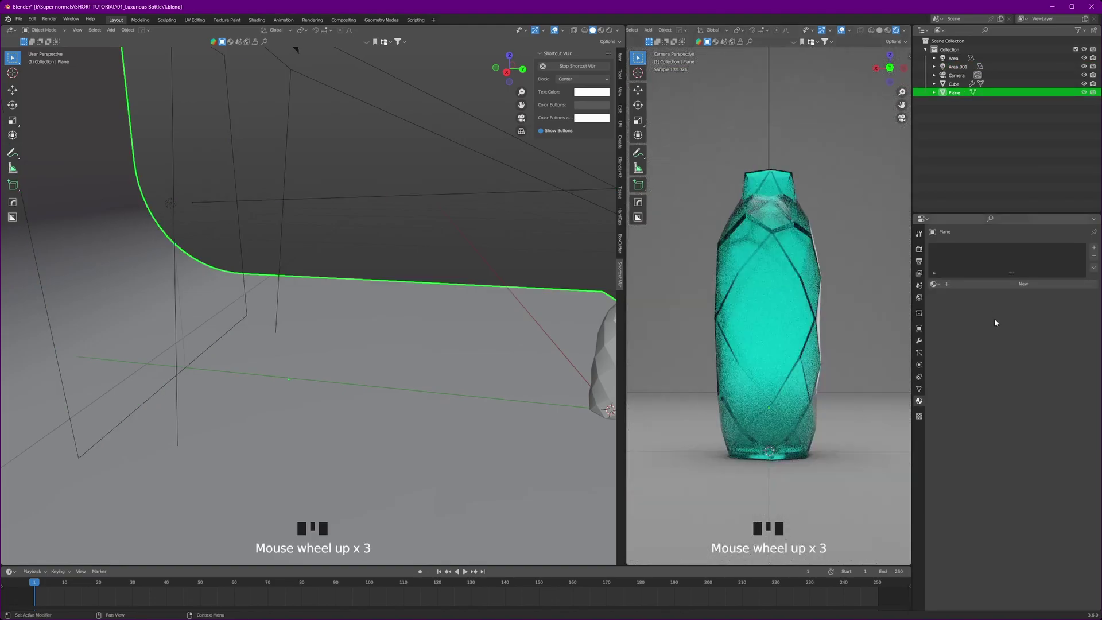
pyautogui.scroll(-2, 994, 319)
pyautogui.click(1024, 283)
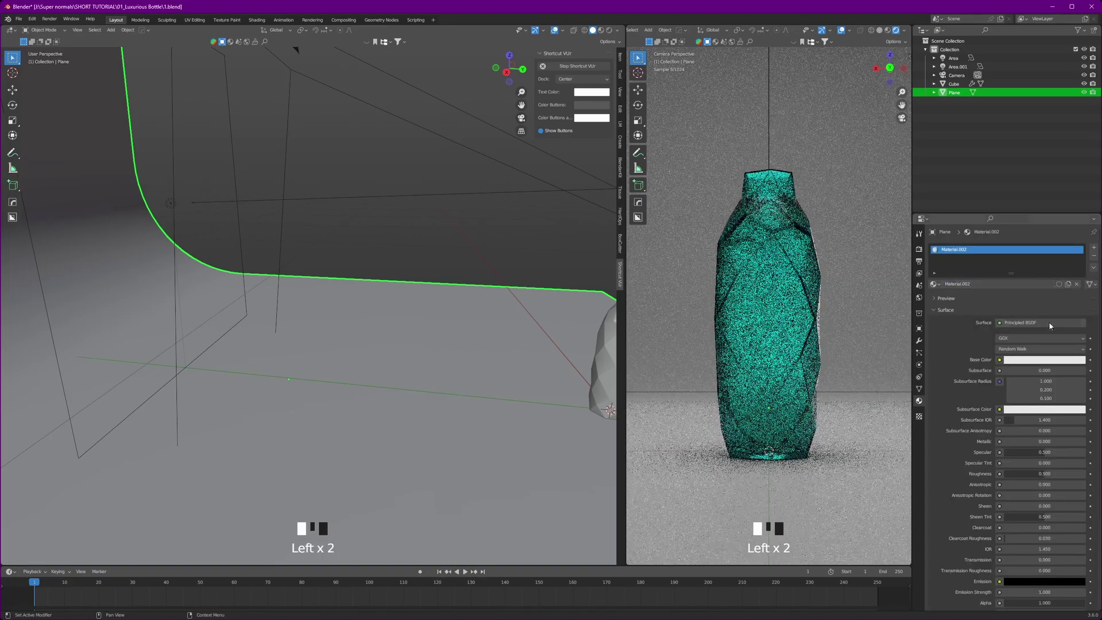
pyautogui.click(1046, 360)
pyautogui.moveTo(1042, 269); pyautogui.dragTo(1042, 262)
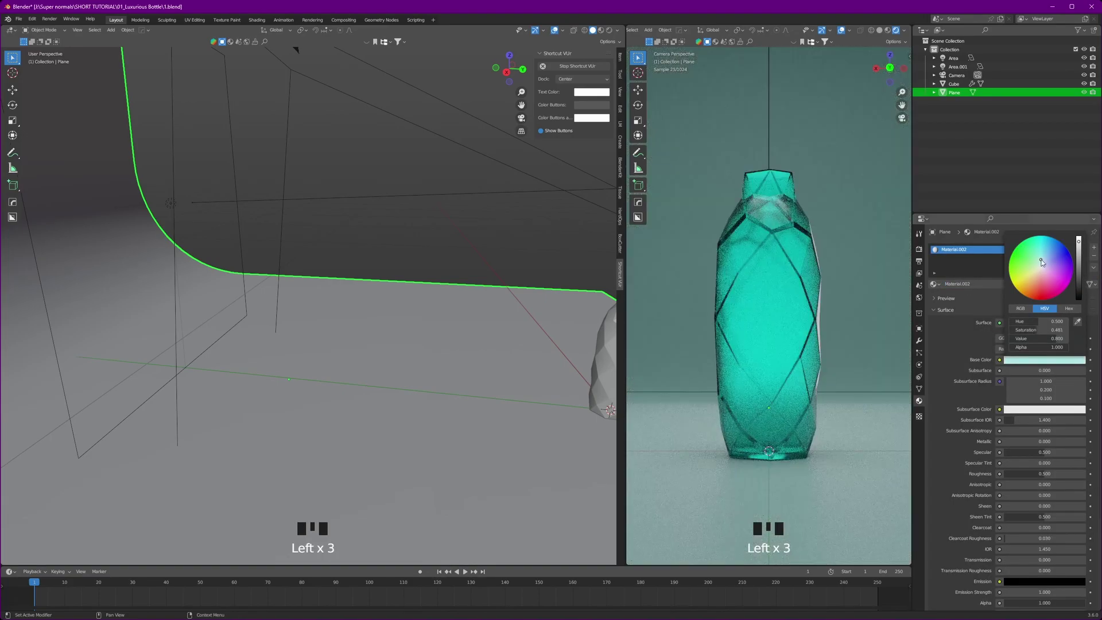
# Duplicate the overhead area light and move the copy sideways along X
pyautogui.click(779, 315)
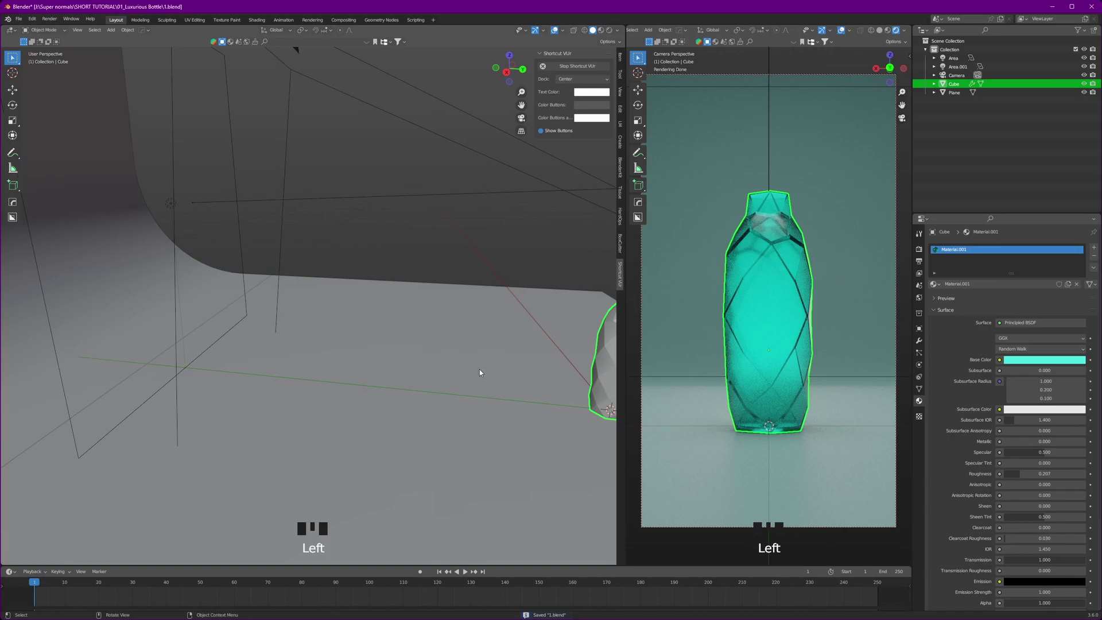
pyautogui.scroll(-2, 462, 364)
pyautogui.scroll(-2, 282, 358)
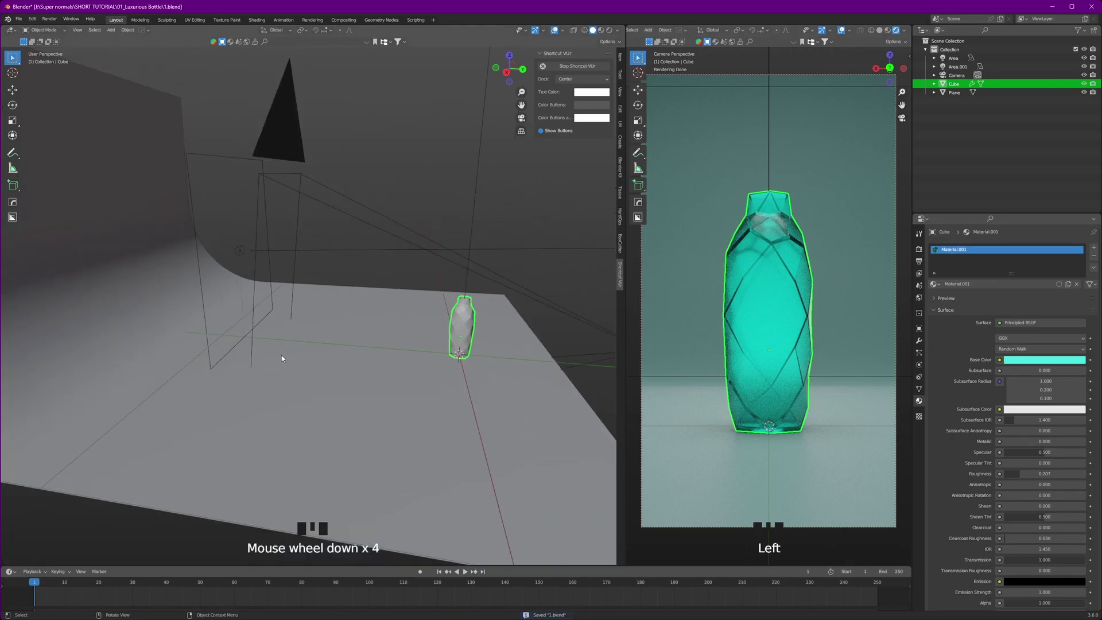
pyautogui.moveTo(282, 358); pyautogui.dragTo(363, 321, button='middle')
pyautogui.scroll(-2, 422, 353)
pyautogui.scroll(-2, 369, 184)
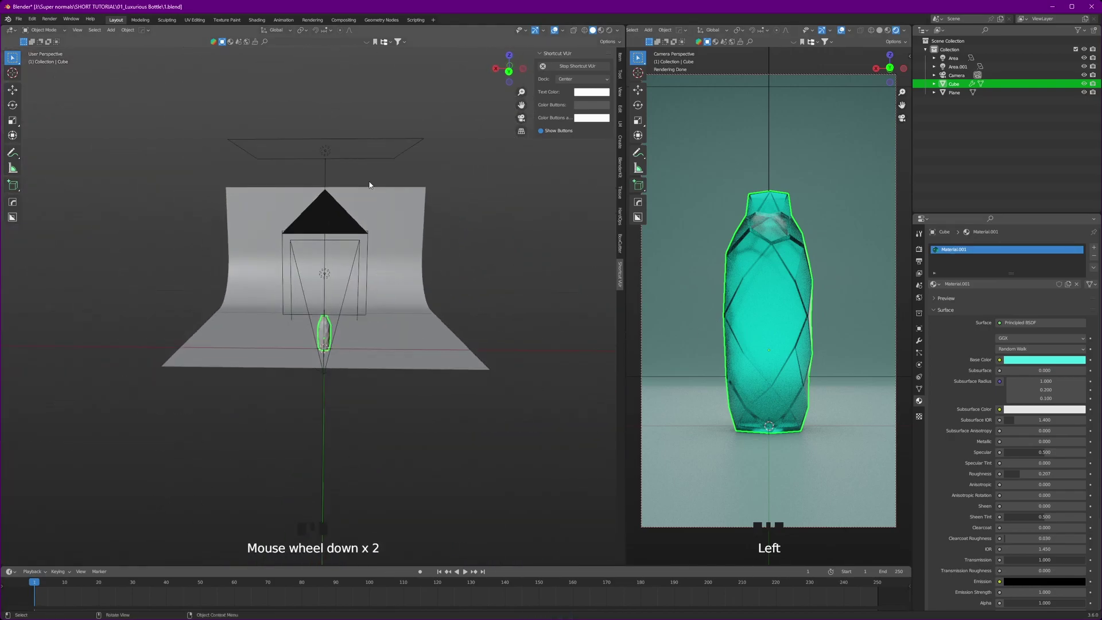
pyautogui.click(356, 159)
pyautogui.hotkey('shift', 'd')
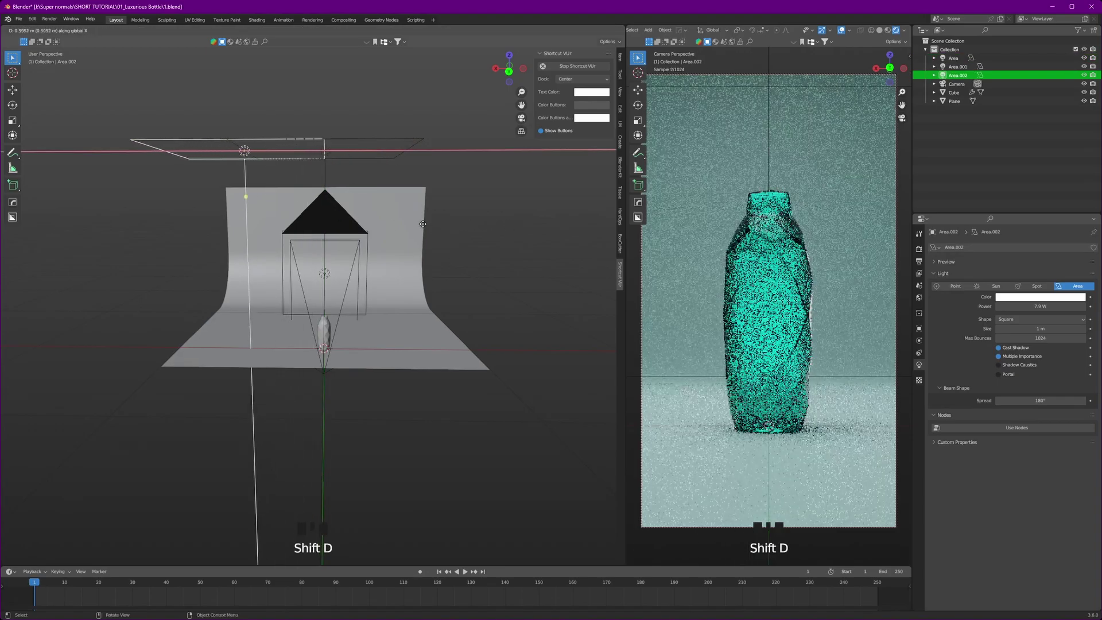
pyautogui.click(365, 225)
# Rotate the duplicated area light to face the bottle and lower it beside the curved backdrop
pyautogui.press('r')
pyautogui.click(402, 141)
pyautogui.press('g')
pyautogui.click(406, 226)
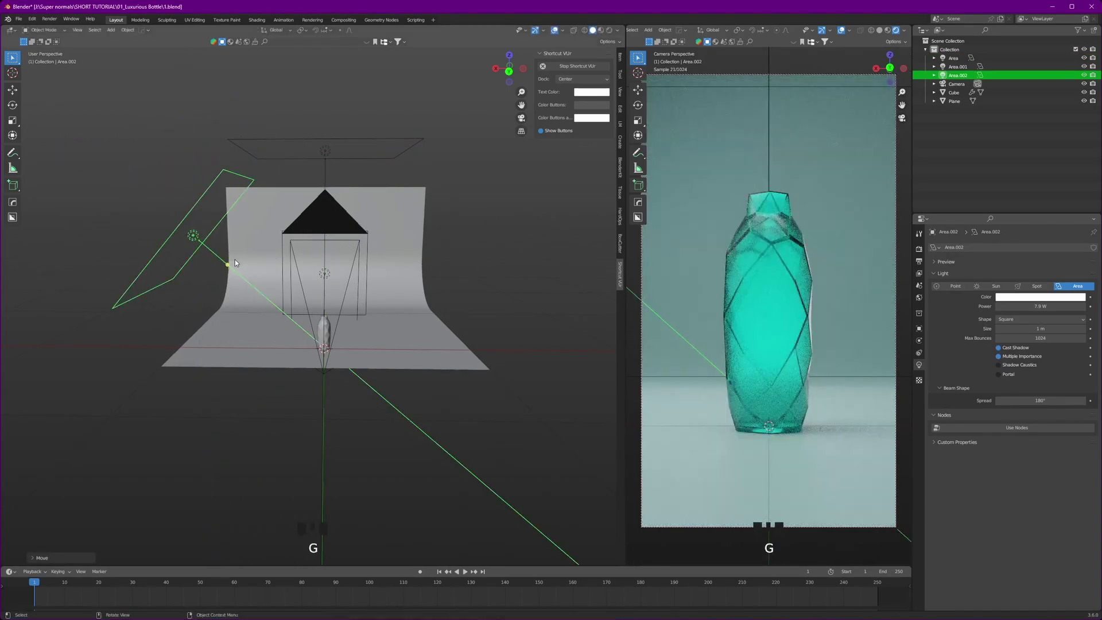
pyautogui.click(176, 233)
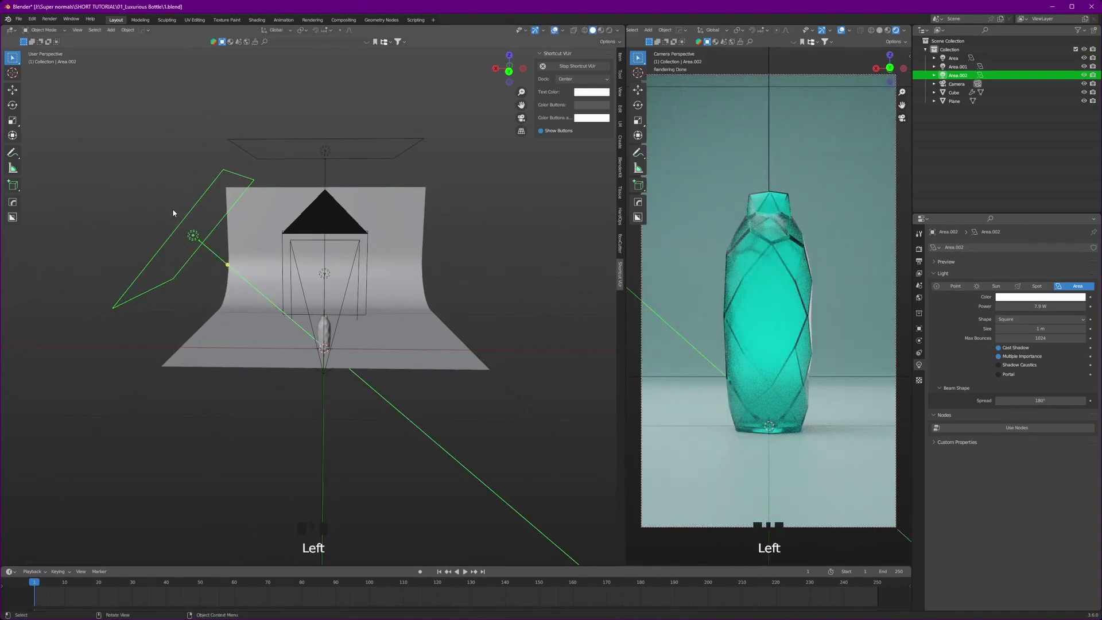
pyautogui.click(173, 212)
# Add a Track To constraint to the side area light with the bottle as its target
pyautogui.click(920, 353)
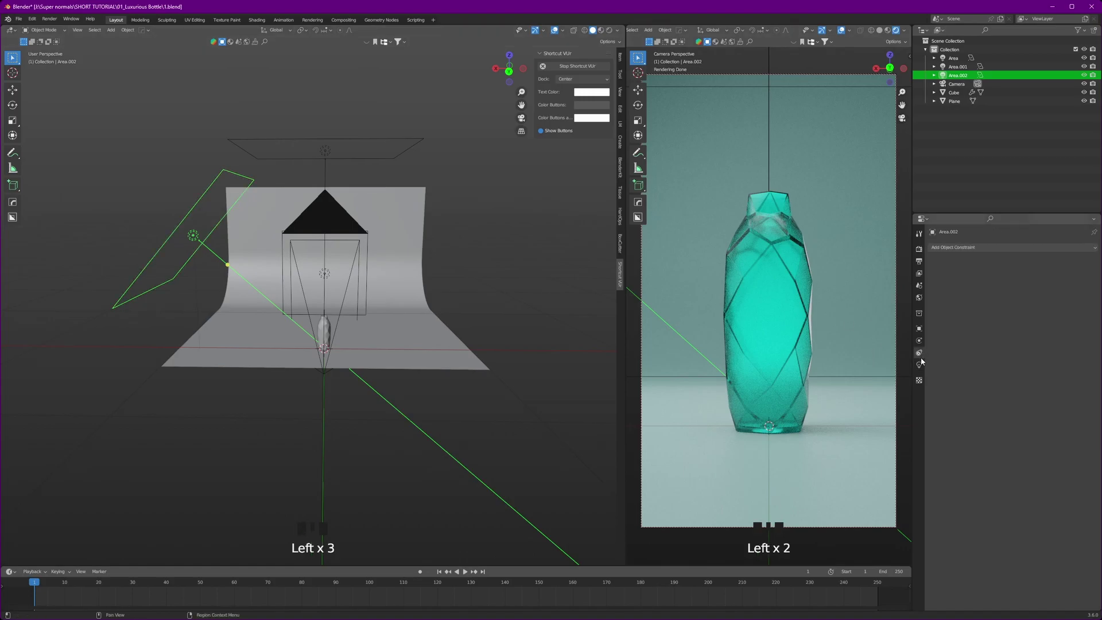
pyautogui.click(983, 251)
pyautogui.click(1017, 308)
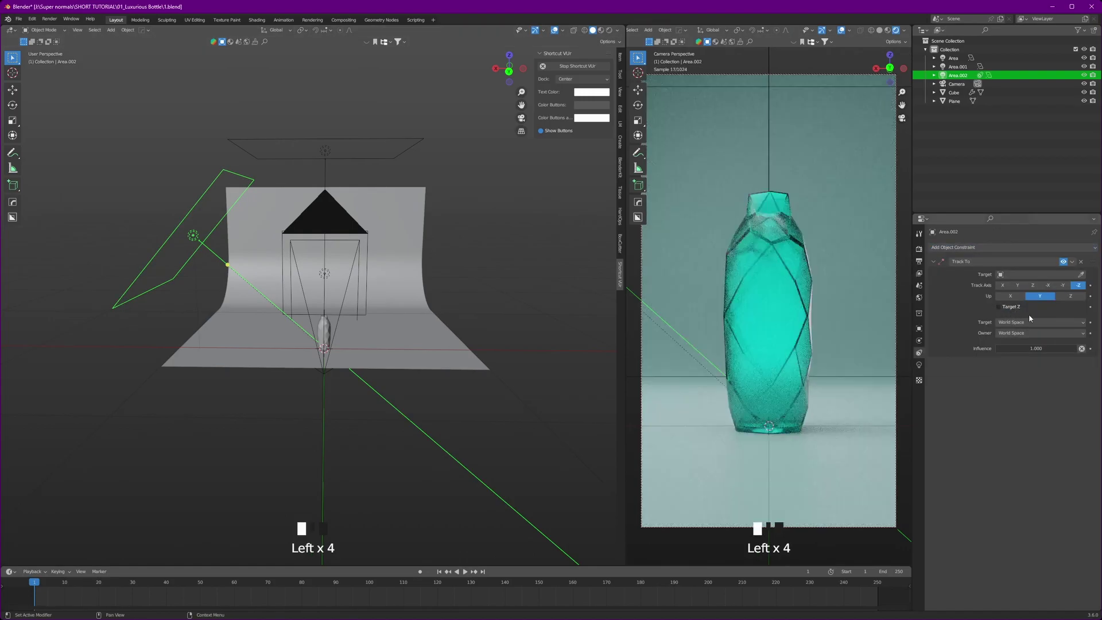
pyautogui.click(1082, 277)
pyautogui.click(331, 324)
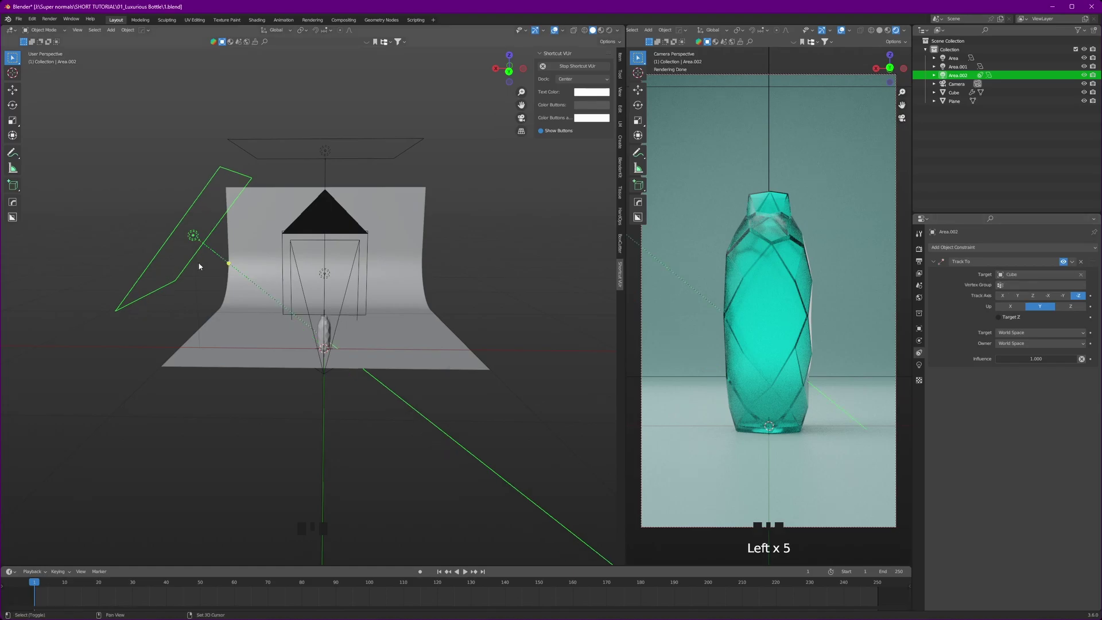
# Duplicate the tracked side light along X to the bottle's opposite side and move the original side light back toward the backdrop
pyautogui.hotkey('shift', 'd')
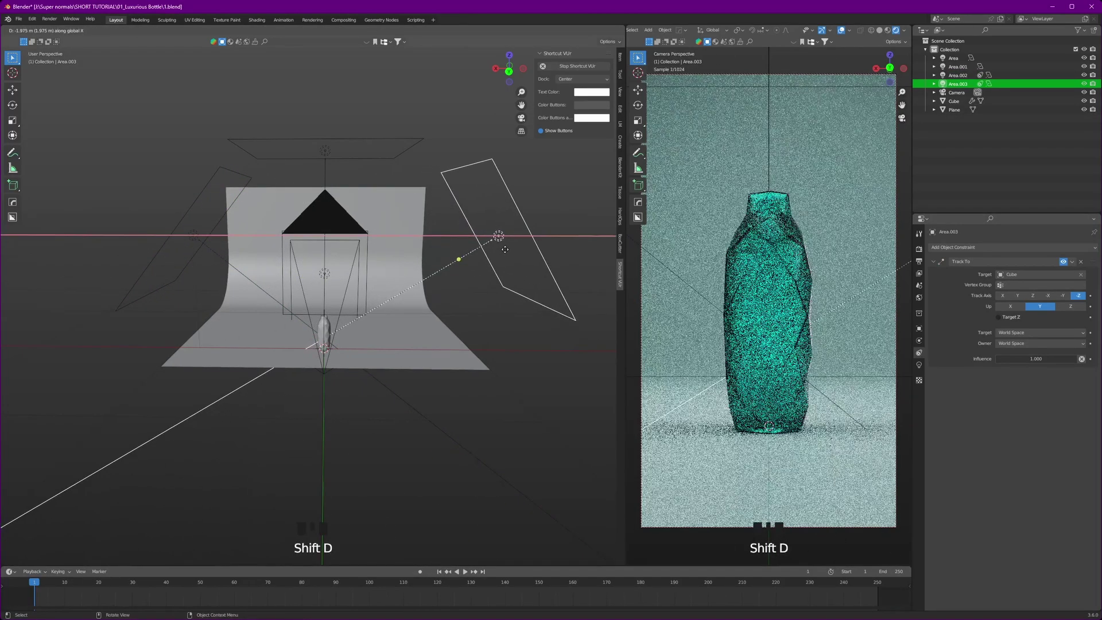
pyautogui.click(506, 250)
pyautogui.scroll(-4, 401, 276)
pyautogui.moveTo(290, 301); pyautogui.dragTo(418, 313, button='middle')
pyautogui.scroll(3, 418, 313)
pyautogui.click(427, 290)
pyautogui.press('g')
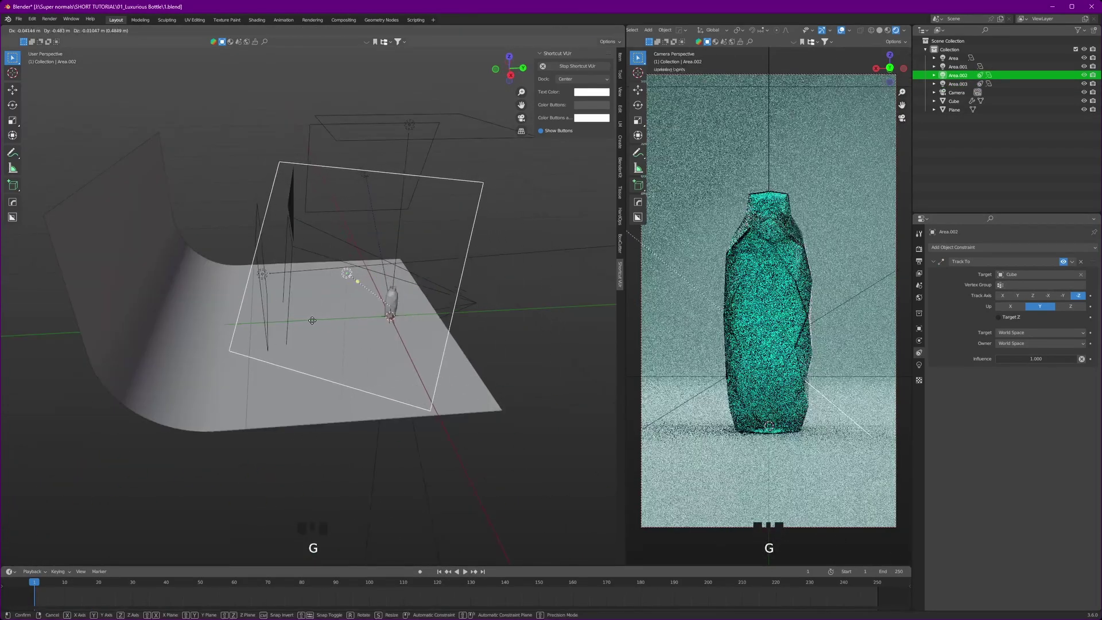
pyautogui.click(291, 317)
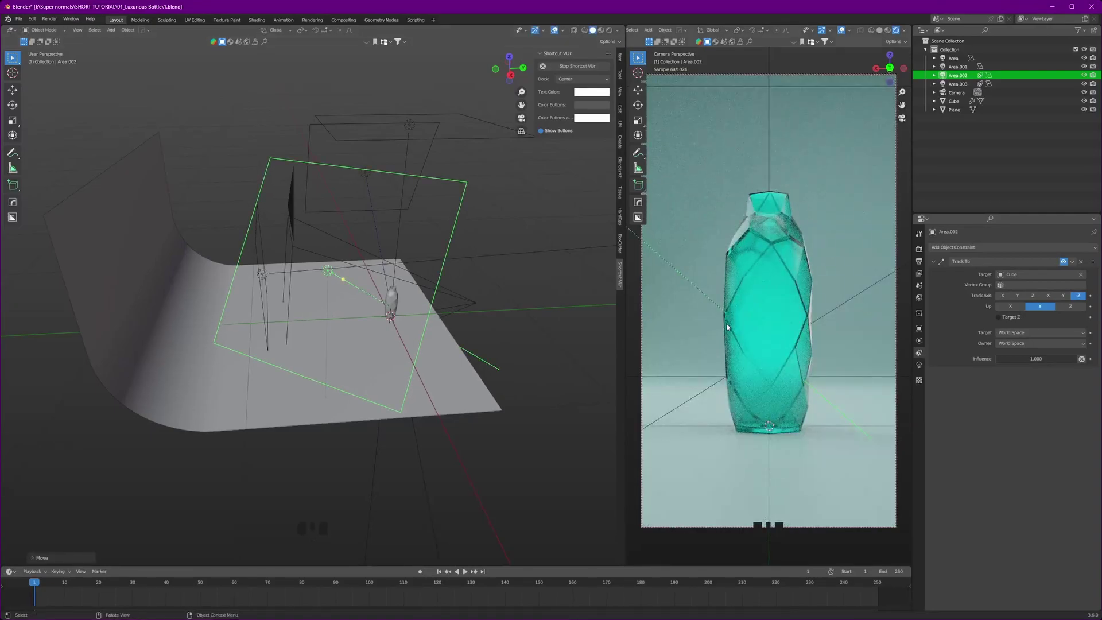
# Select the bottle and enable Flip in the Normals settings of its Solidify modifier
pyautogui.click(771, 311)
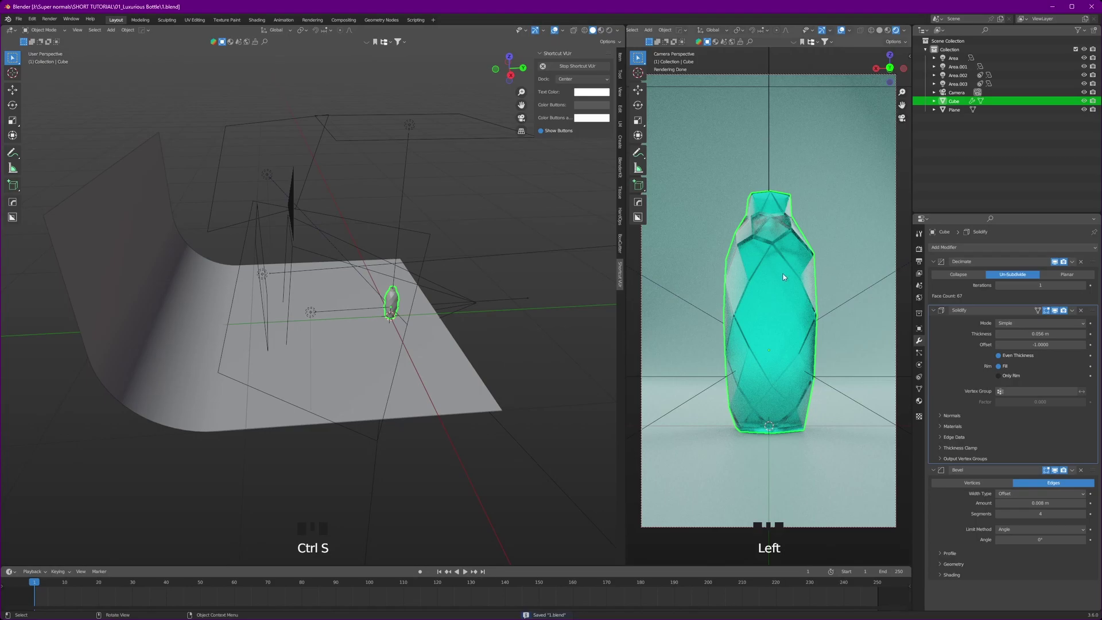
pyautogui.click(952, 415)
pyautogui.scroll(-5, 775, 277)
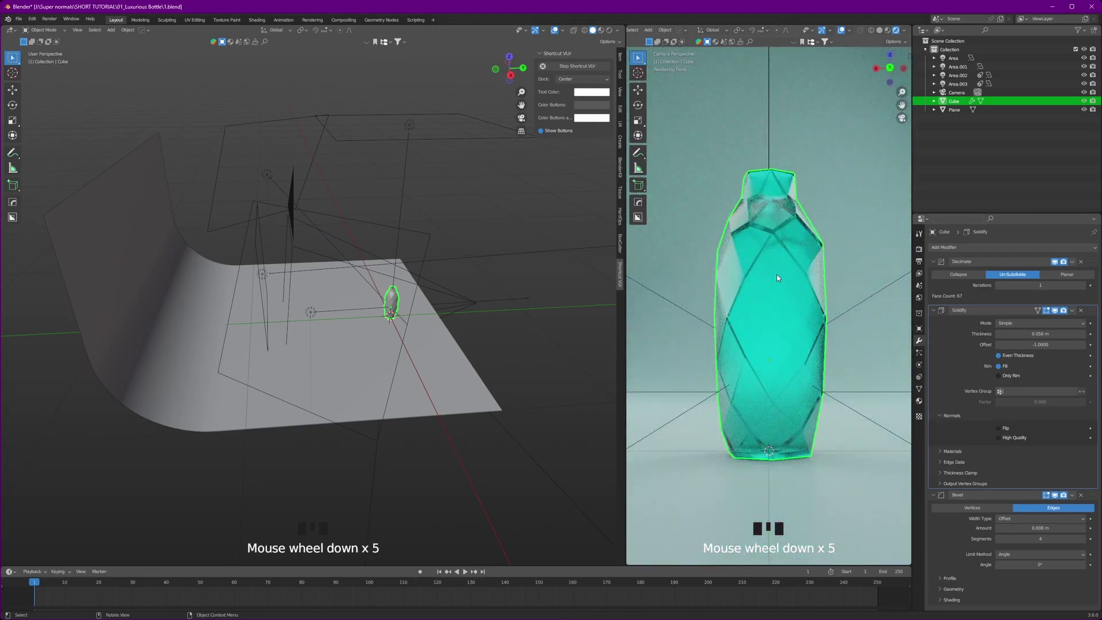
pyautogui.click(820, 306)
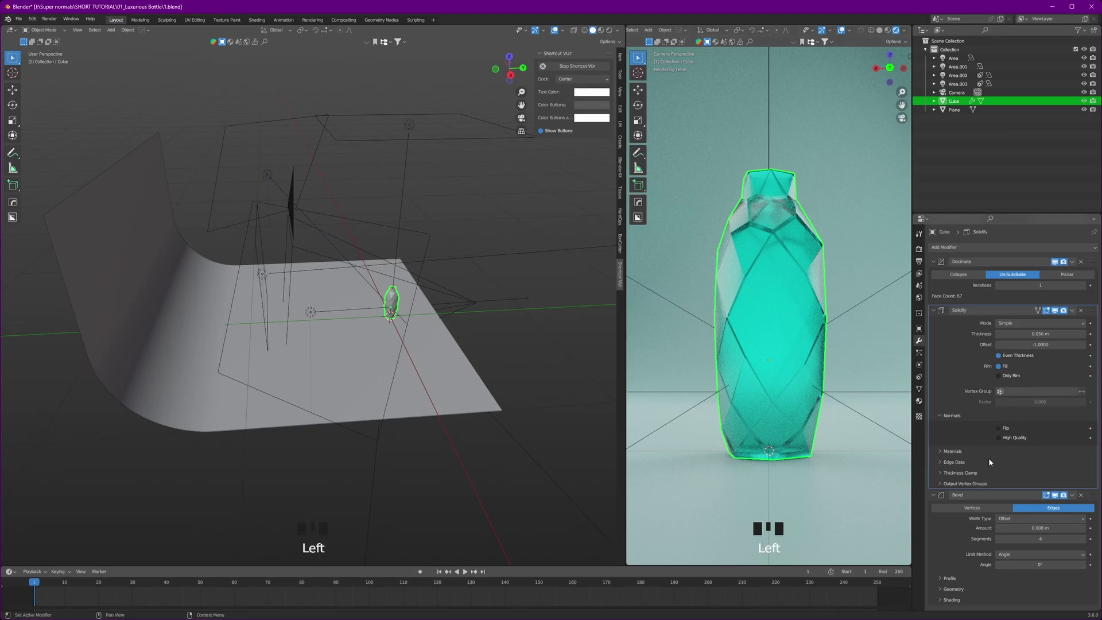
pyautogui.tripleClick(948, 417)
pyautogui.tripleClick(947, 417)
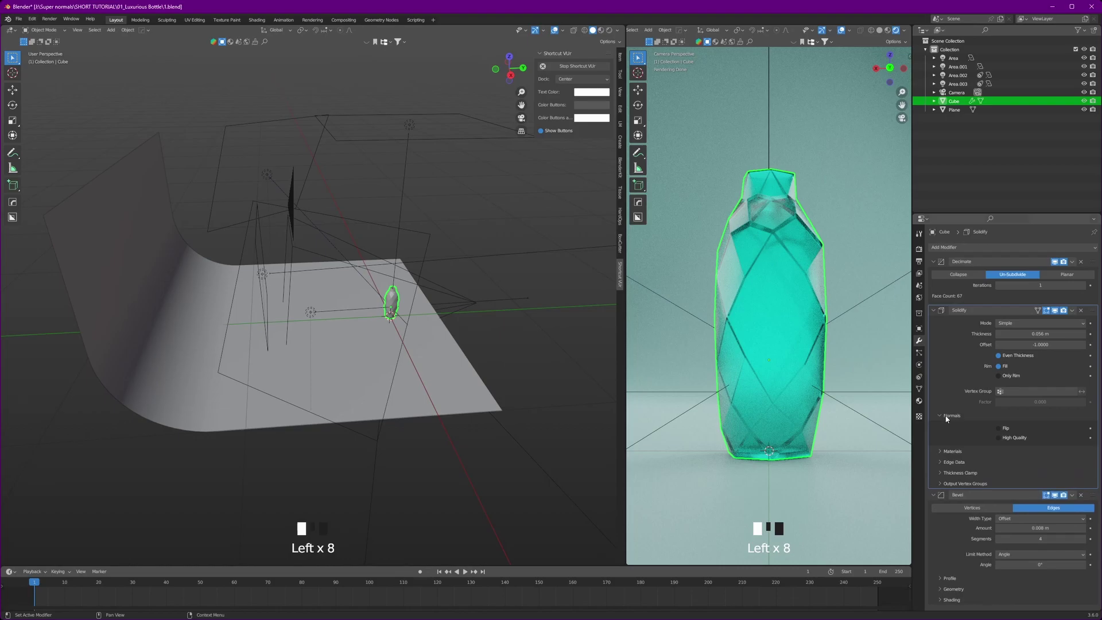
pyautogui.click(999, 430)
# Rotate the bottle around Z so different facets face the camera
pyautogui.click(849, 256)
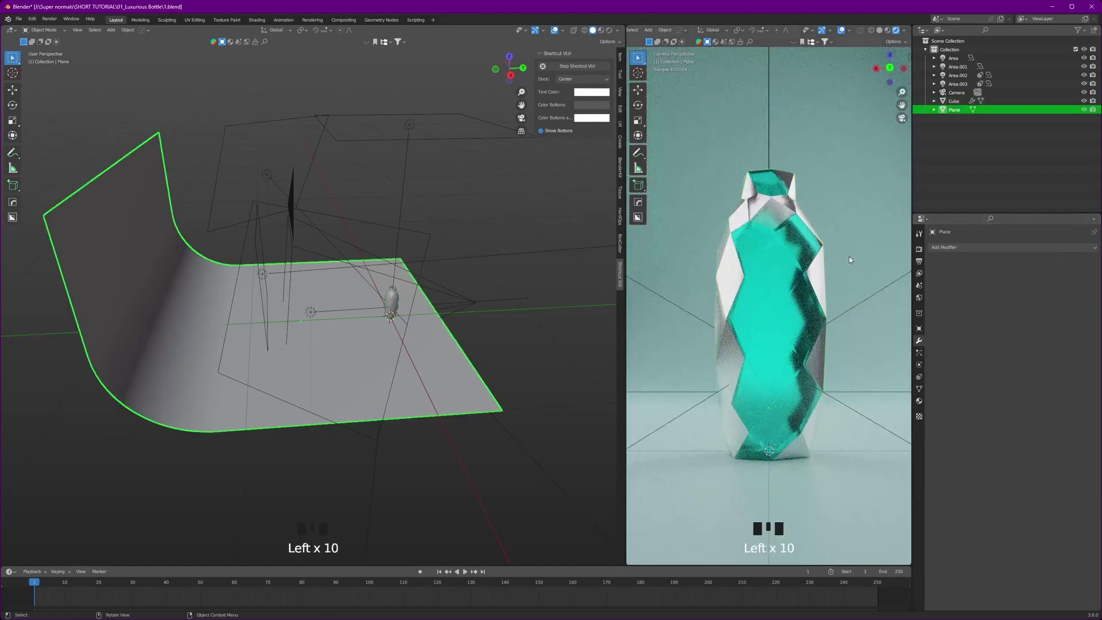
pyautogui.click(777, 247)
pyautogui.click(867, 379)
pyautogui.click(815, 373)
pyautogui.press('r')
pyautogui.press('z')
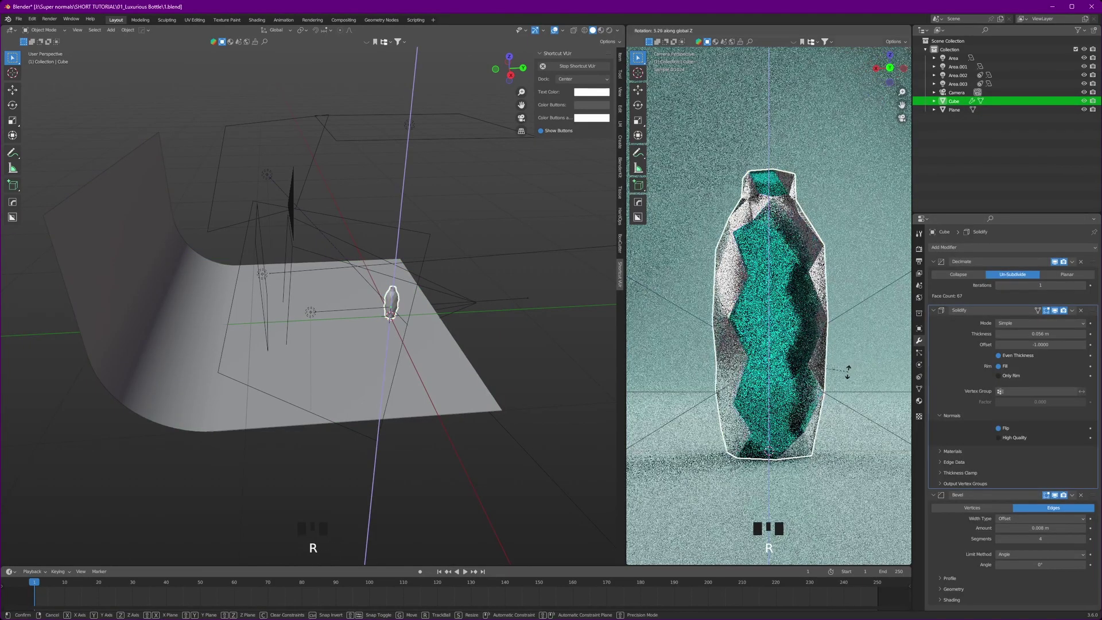
pyautogui.click(827, 375)
pyautogui.scroll(2, 825, 316)
pyautogui.scroll(1, 825, 313)
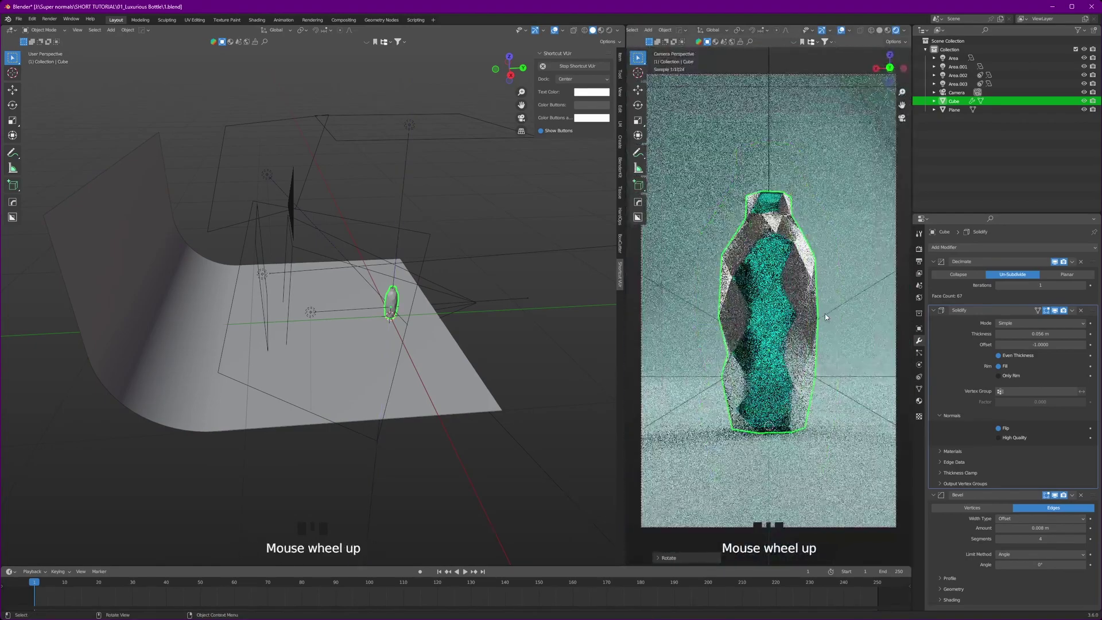
pyautogui.scroll(1, 824, 319)
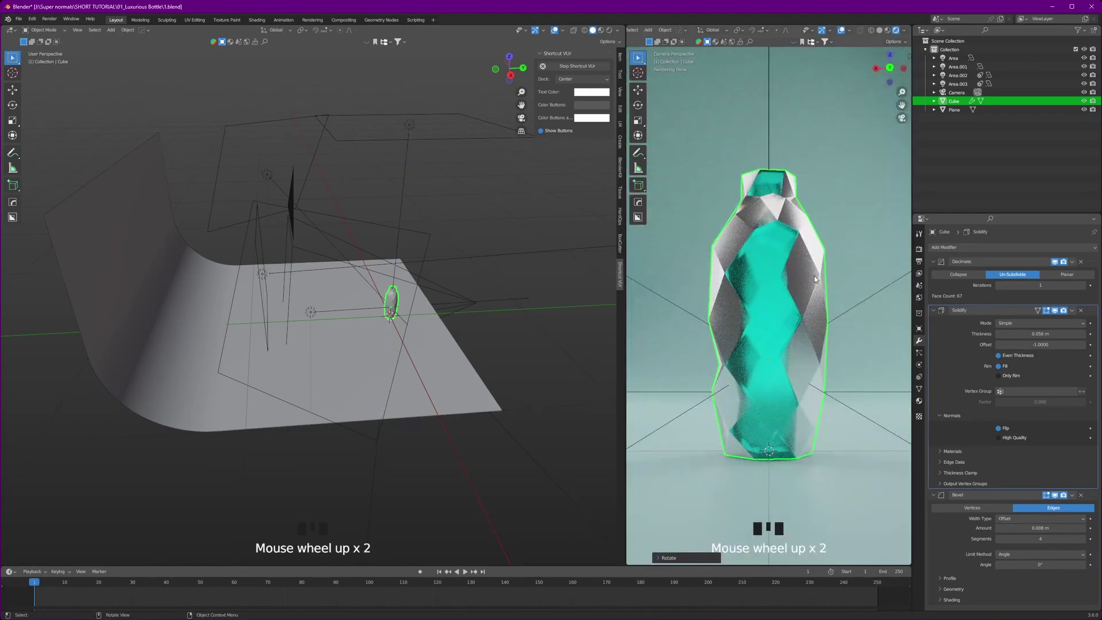
# Reselect the bottle in the scene and save the file
pyautogui.scroll(4, 393, 323)
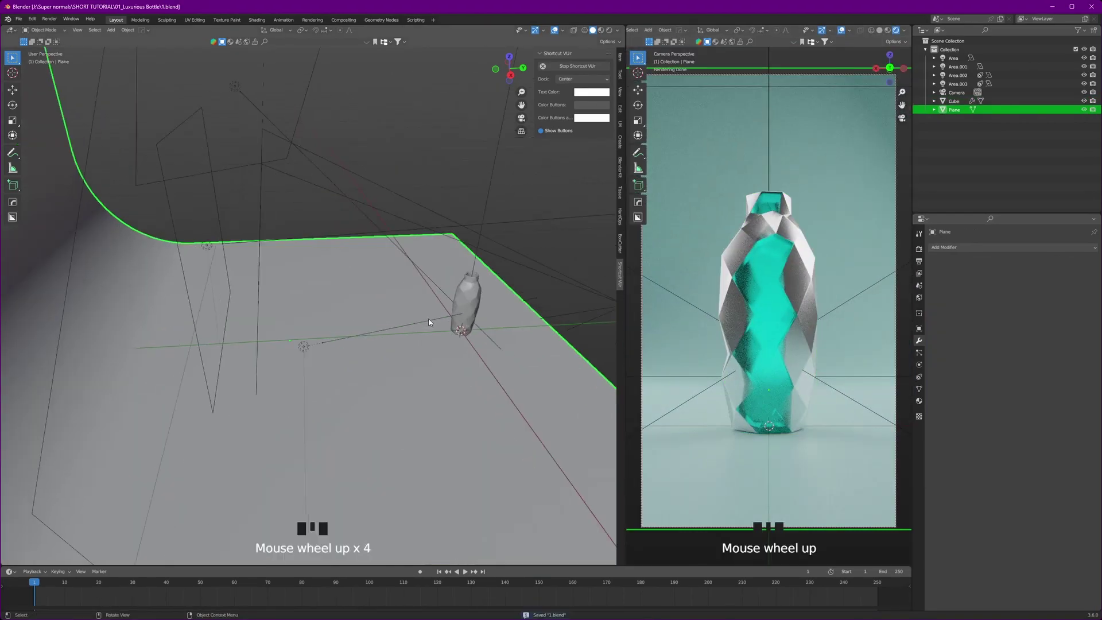
pyautogui.scroll(-4, 393, 323)
pyautogui.moveTo(392, 323)
pyautogui.mouseDown(button='middle')
pyautogui.moveTo(402, 316)
pyautogui.moveTo(365, 313)
pyautogui.moveTo(379, 314)
pyautogui.mouseUp(button='middle')
pyautogui.click(722, 295)
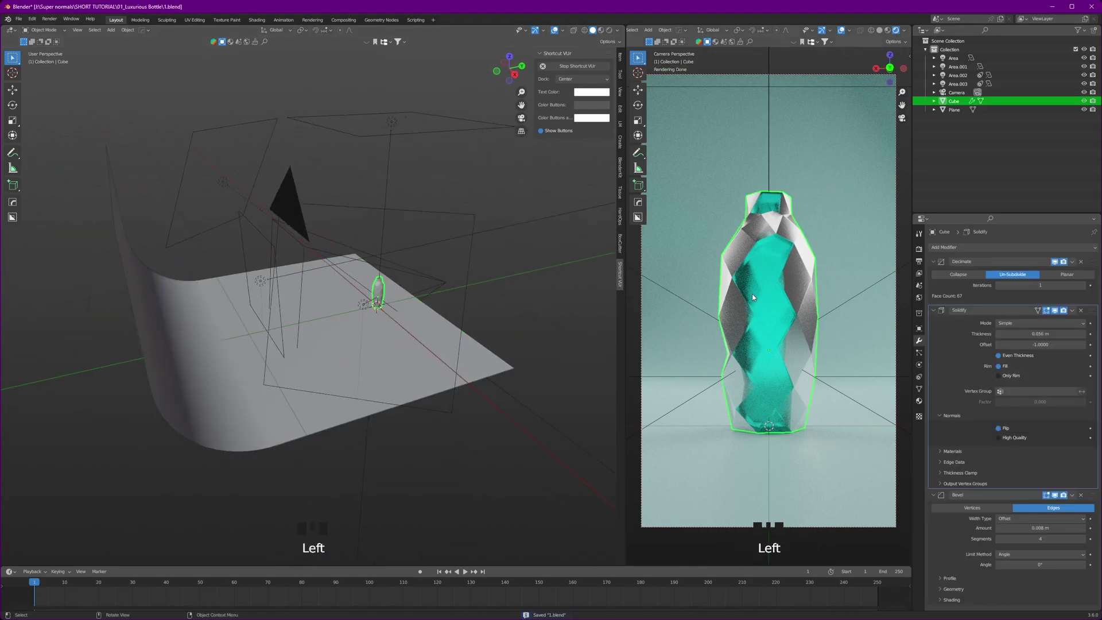
pyautogui.click(753, 298)
pyautogui.hotkey('ctrl', 's')
# Look straight down into the bottle's opening and add a cylinder mesh at its center
pyautogui.moveTo(790, 260); pyautogui.dragTo(774, 293, button='middle')
pyautogui.scroll(3, 774, 272)
pyautogui.press('Tab')
pyautogui.scroll(8, 321, 276)
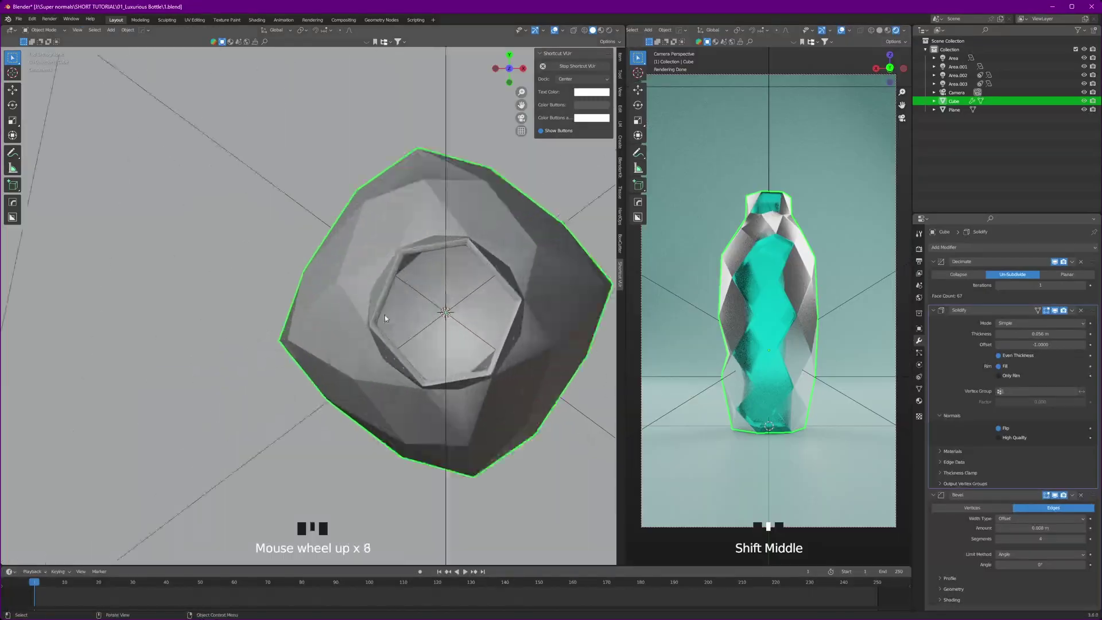
pyautogui.keyDown('shift'); pyautogui.moveTo(402, 275); pyautogui.dragTo(322, 270, button='middle'); pyautogui.keyUp('shift')
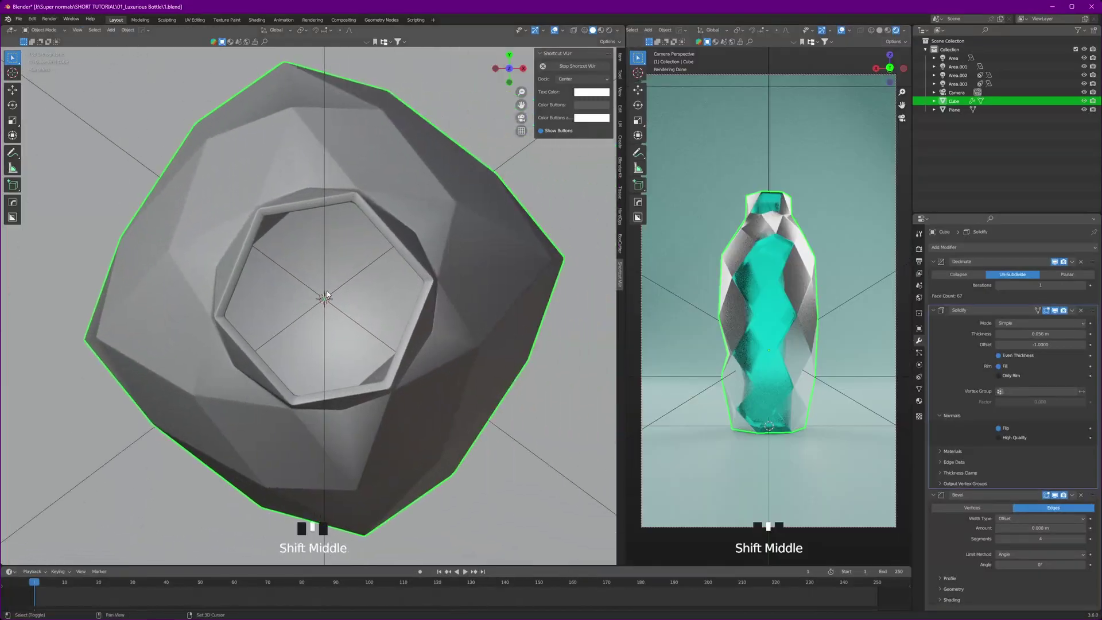
pyautogui.hotkey('shift', 'a')
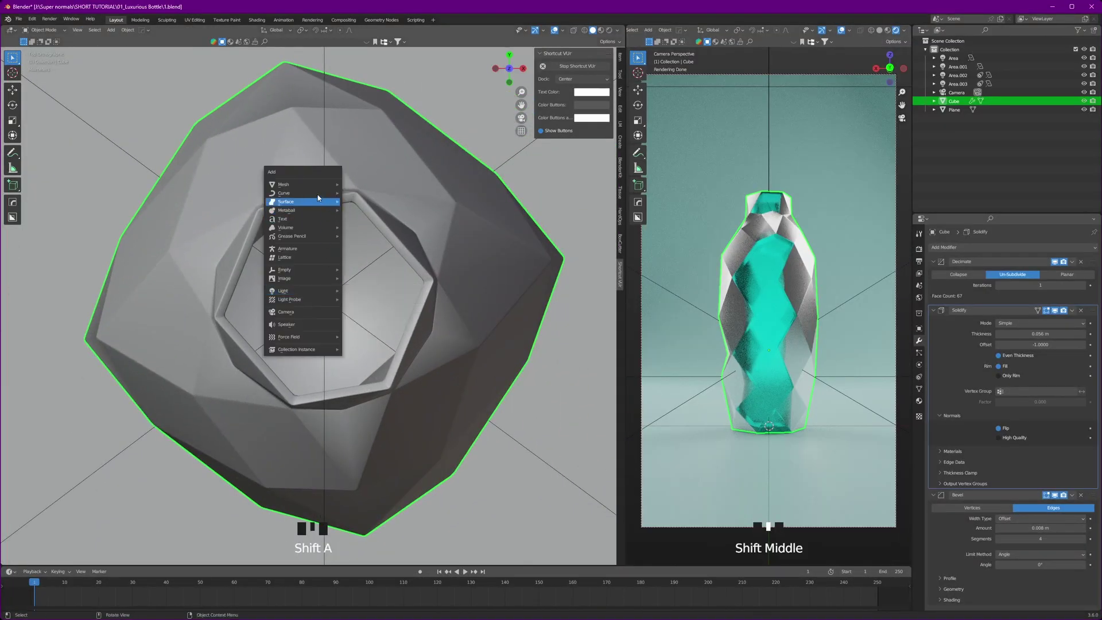
pyautogui.moveTo(299, 185)
pyautogui.click(362, 228)
pyautogui.scroll(-20, 400, 264)
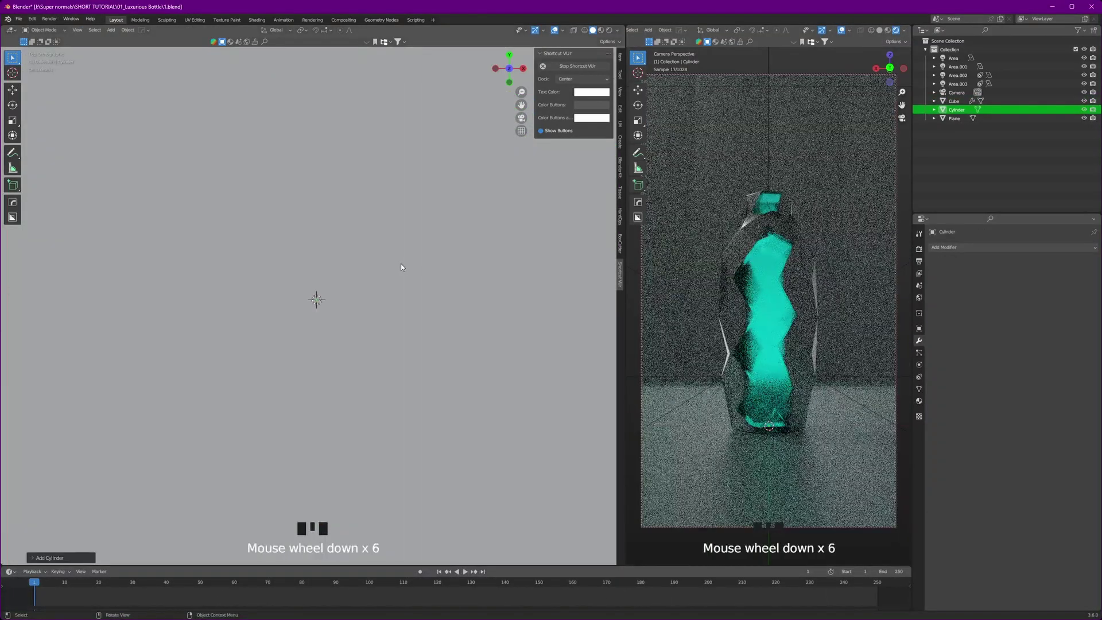
# Set the new cylinder's vertex count to 6 so it forms a hexagonal cap over the bottle's opening
pyautogui.scroll(5, 353, 383)
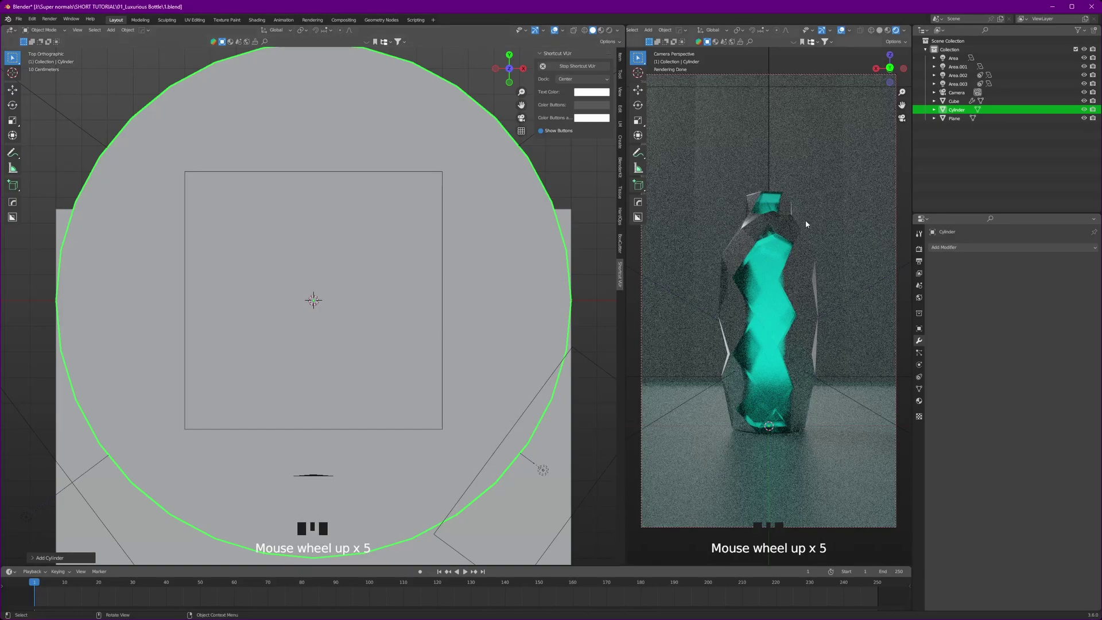
pyautogui.click(51, 558)
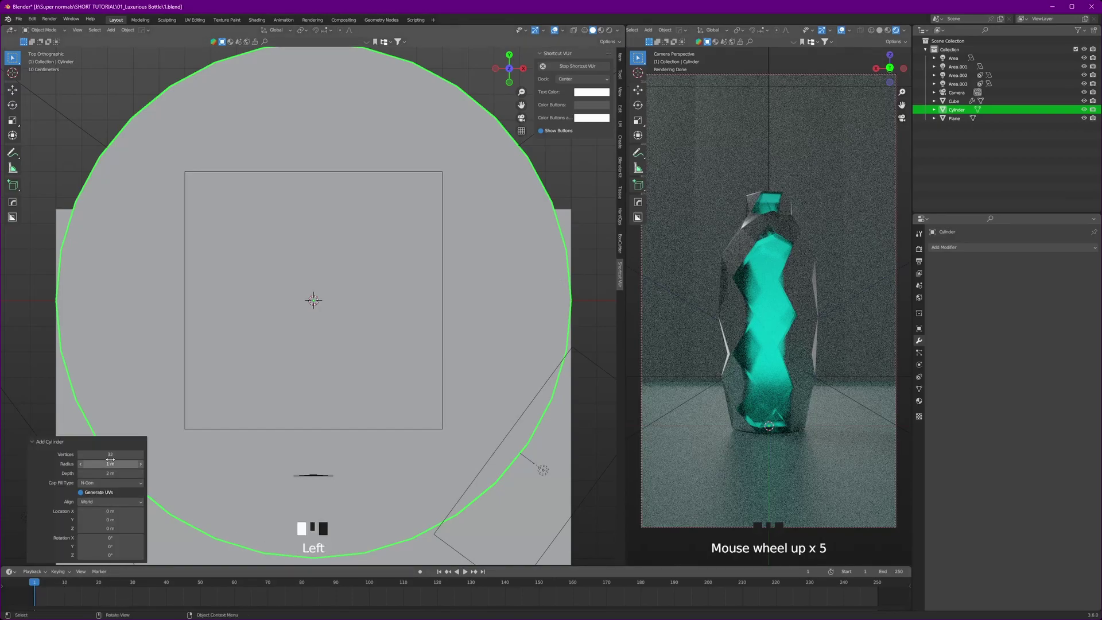
pyautogui.click(110, 454)
pyautogui.press('Return')
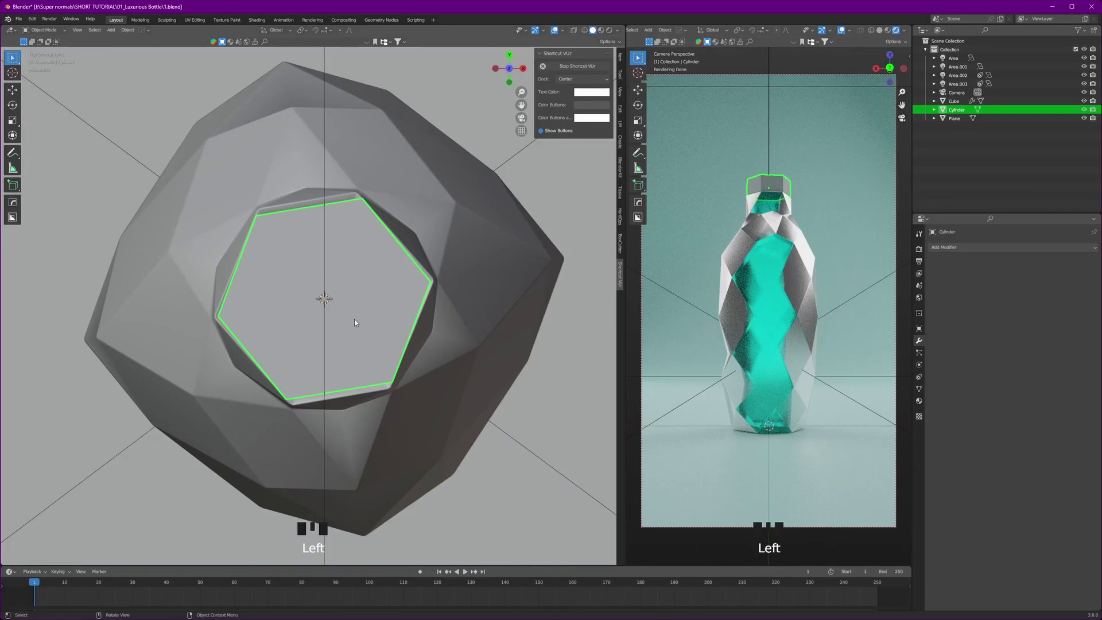
# Create a new material for the hexagonal cap
pyautogui.click(970, 247)
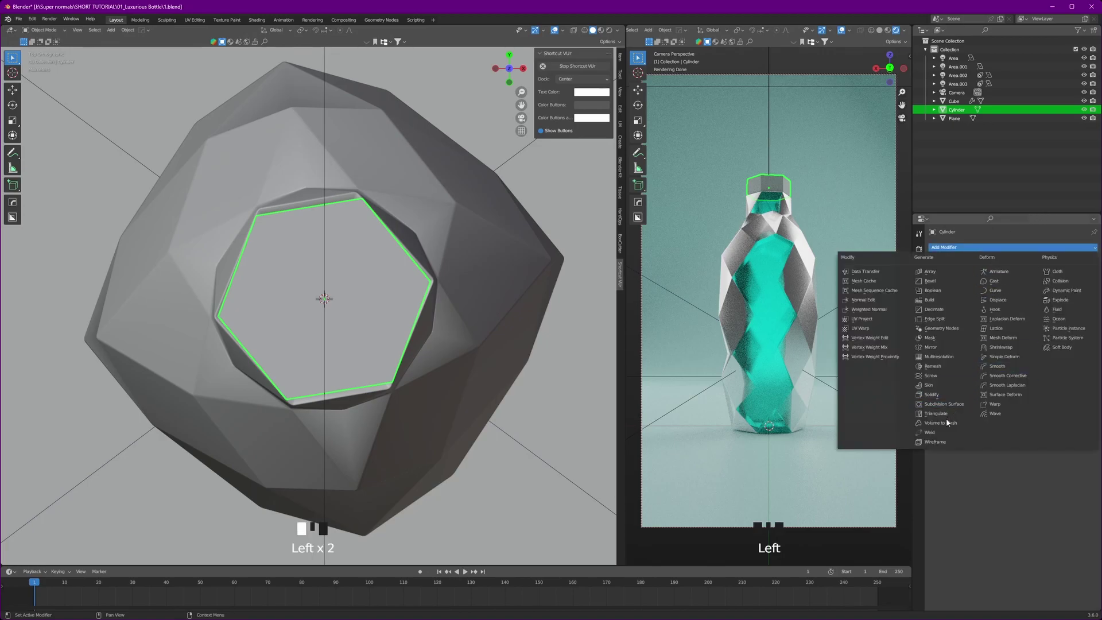
pyautogui.click(1019, 499)
pyautogui.click(919, 401)
pyautogui.click(1010, 283)
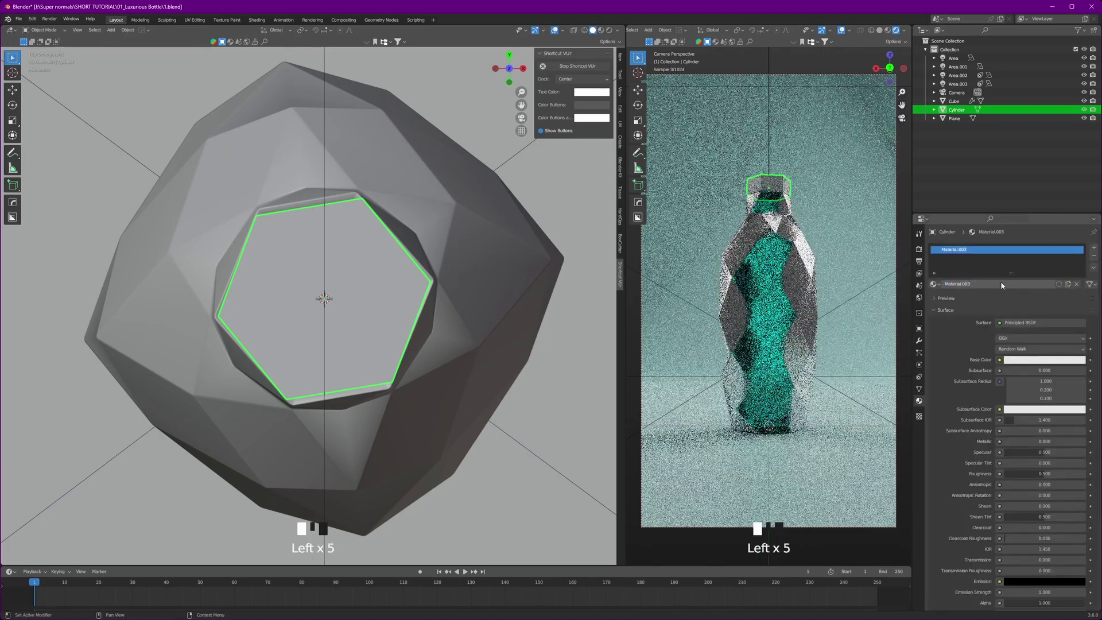
# Apply the cap's scale and bevel all its edges about 0.0012 m wide with 5 segments
pyautogui.hotkey('ctrl', 'a')
pyautogui.click(381, 308)
pyautogui.press('Tab')
pyautogui.moveTo(382, 311); pyautogui.dragTo(408, 315, button='middle')
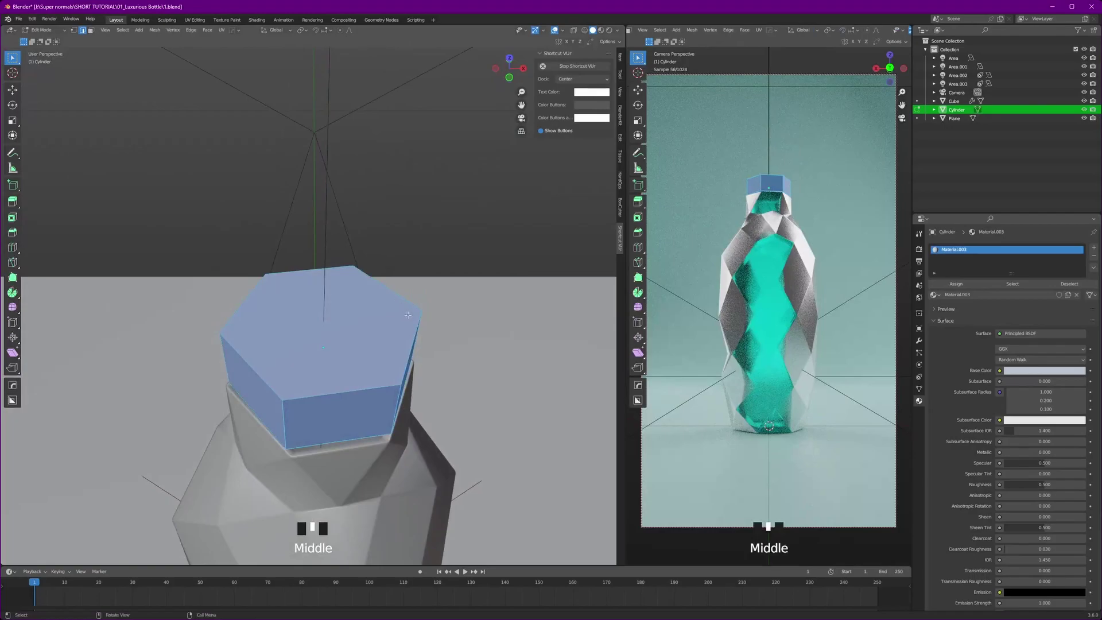
pyautogui.hotkey('ctrl', 'b')
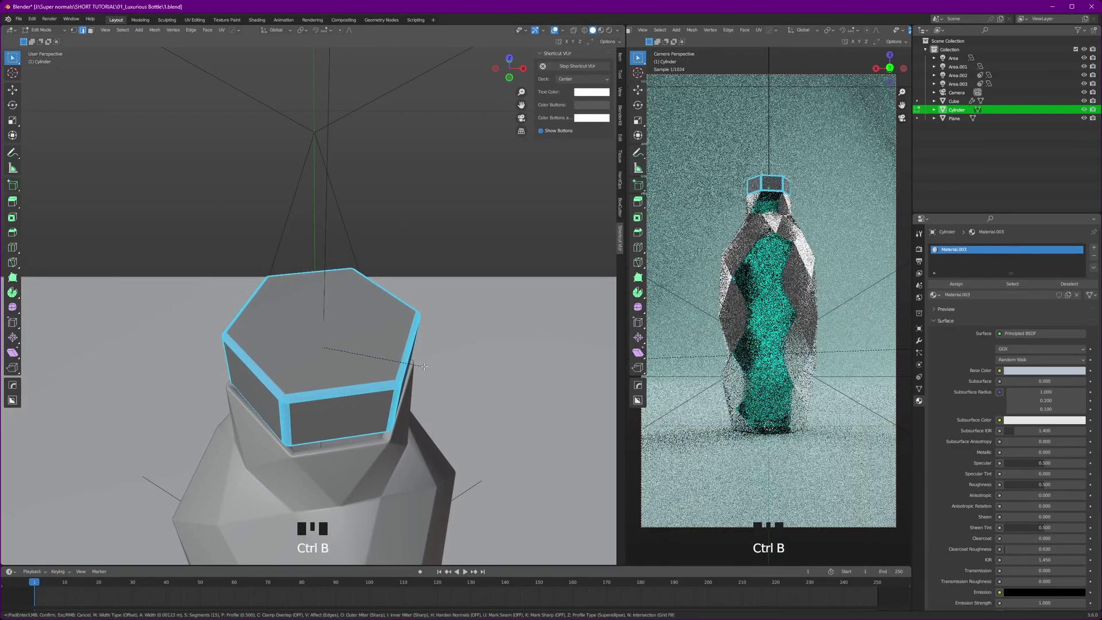
pyautogui.scroll(-9, 424, 366)
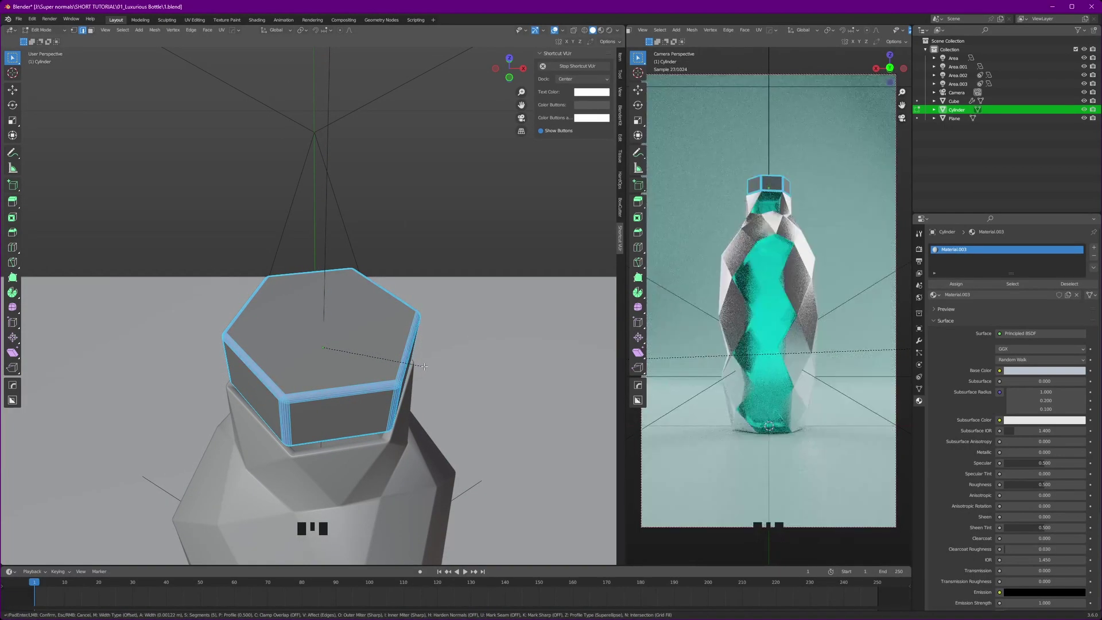
pyautogui.click(424, 366)
pyautogui.press('Tab')
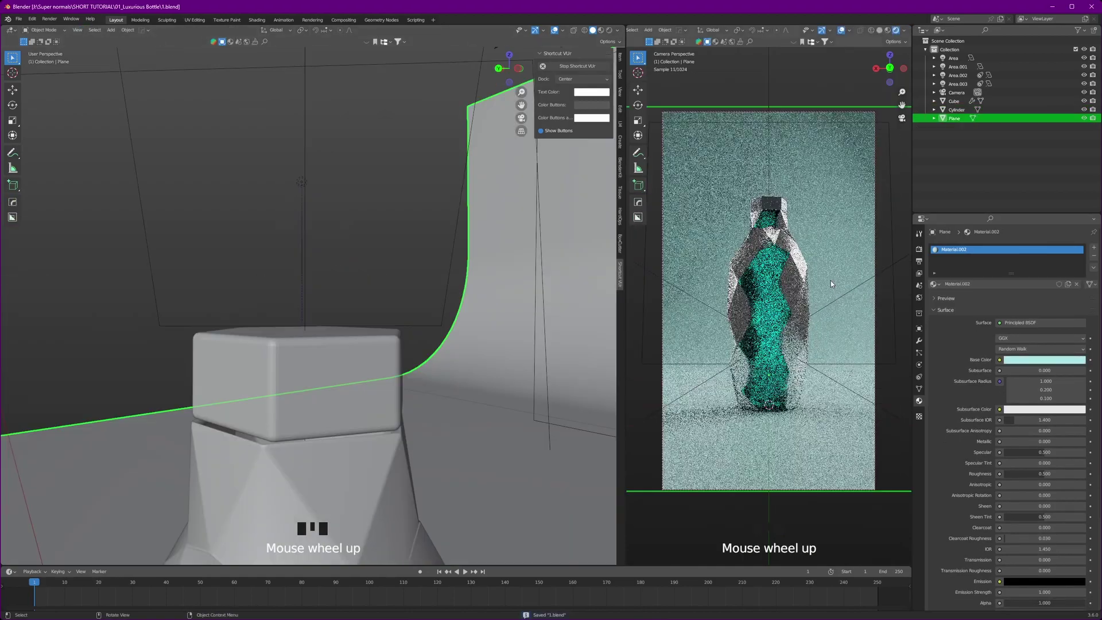
pyautogui.scroll(1, 831, 281)
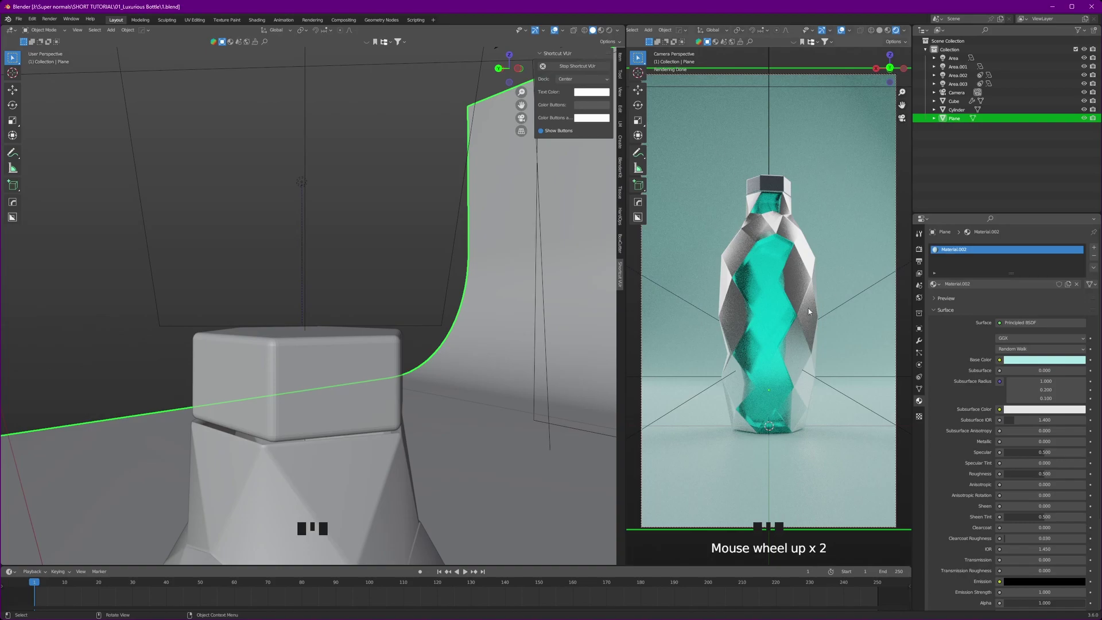
pyautogui.scroll(-5, 808, 312)
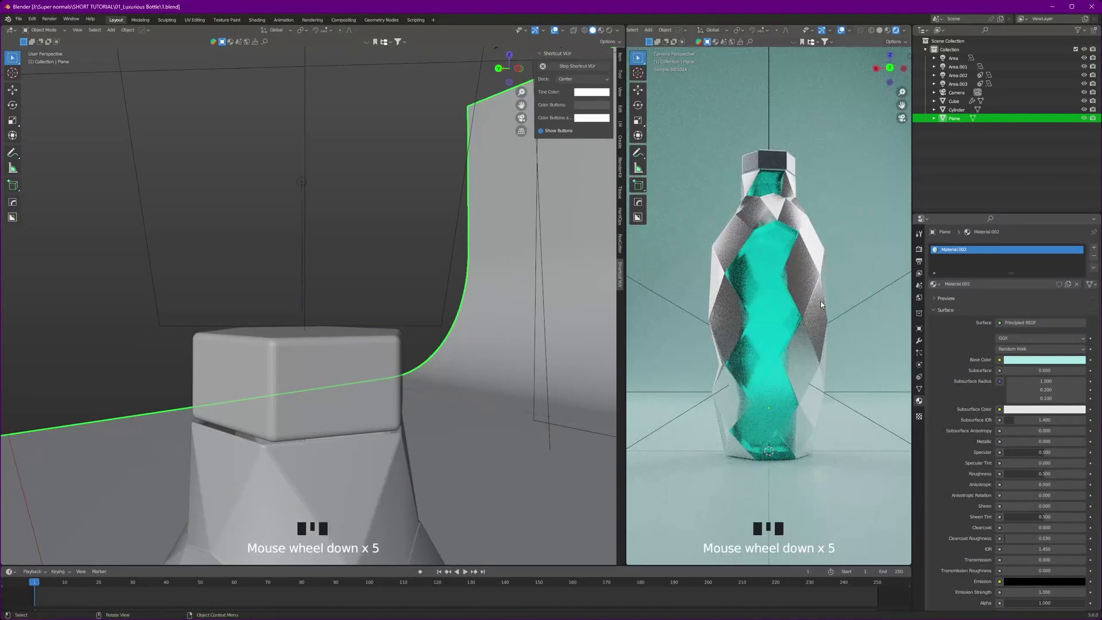